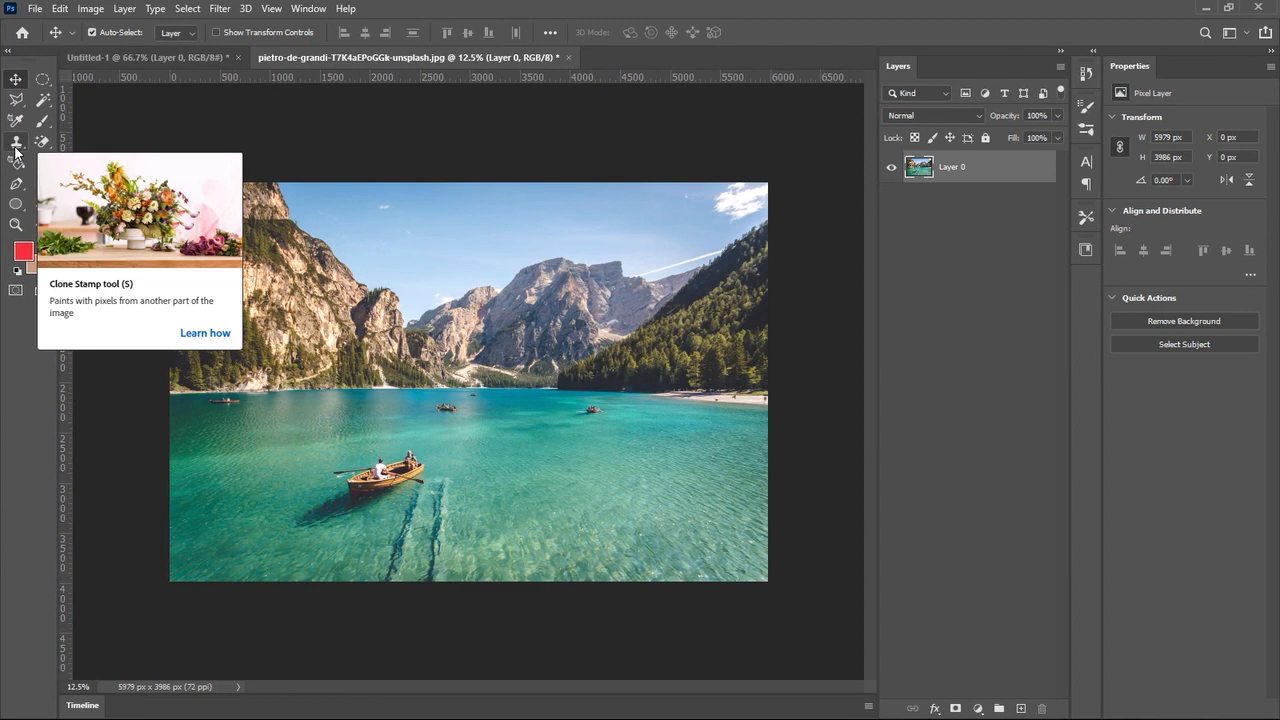
# Choose the Clone Stamp tool and reduce its brush size to 1200 px.
pyautogui.click(15, 149)
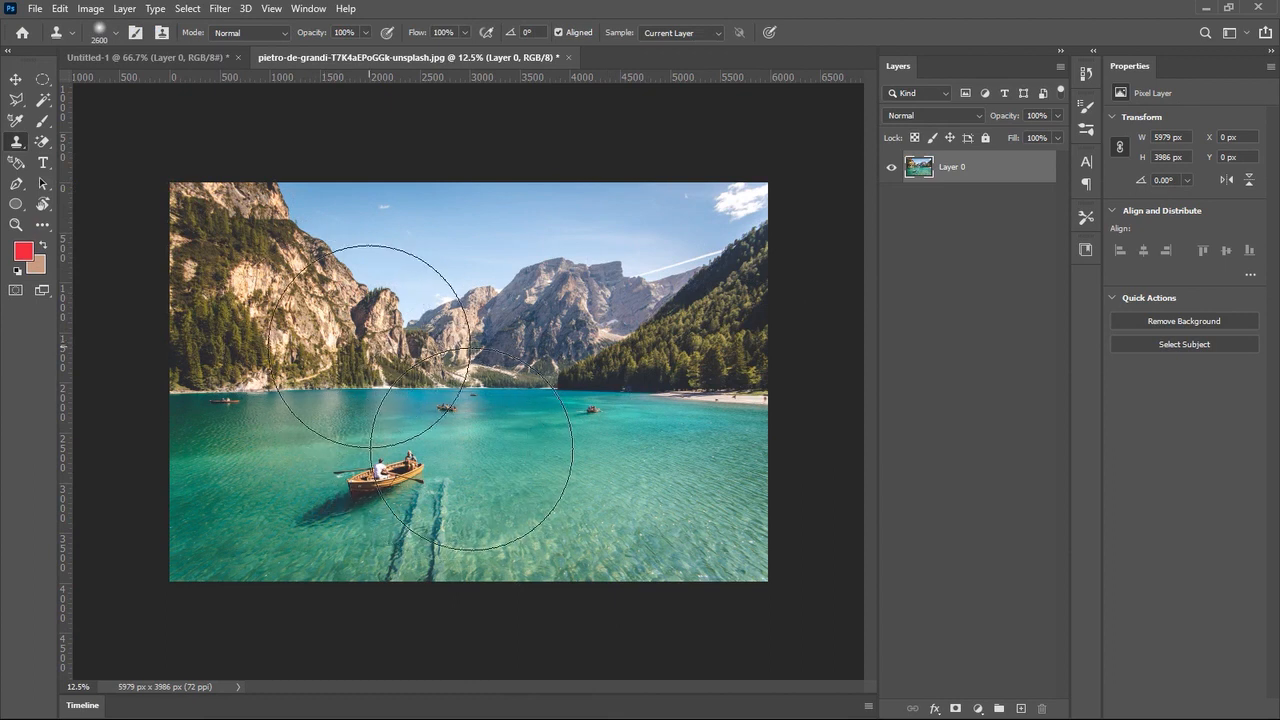
pyautogui.press('[')
pyautogui.press('[')
pyautogui.press('[')
pyautogui.press('[')
pyautogui.press('[')
pyautogui.press('[')
pyautogui.press('[')
pyautogui.press('[')
pyautogui.press('[')
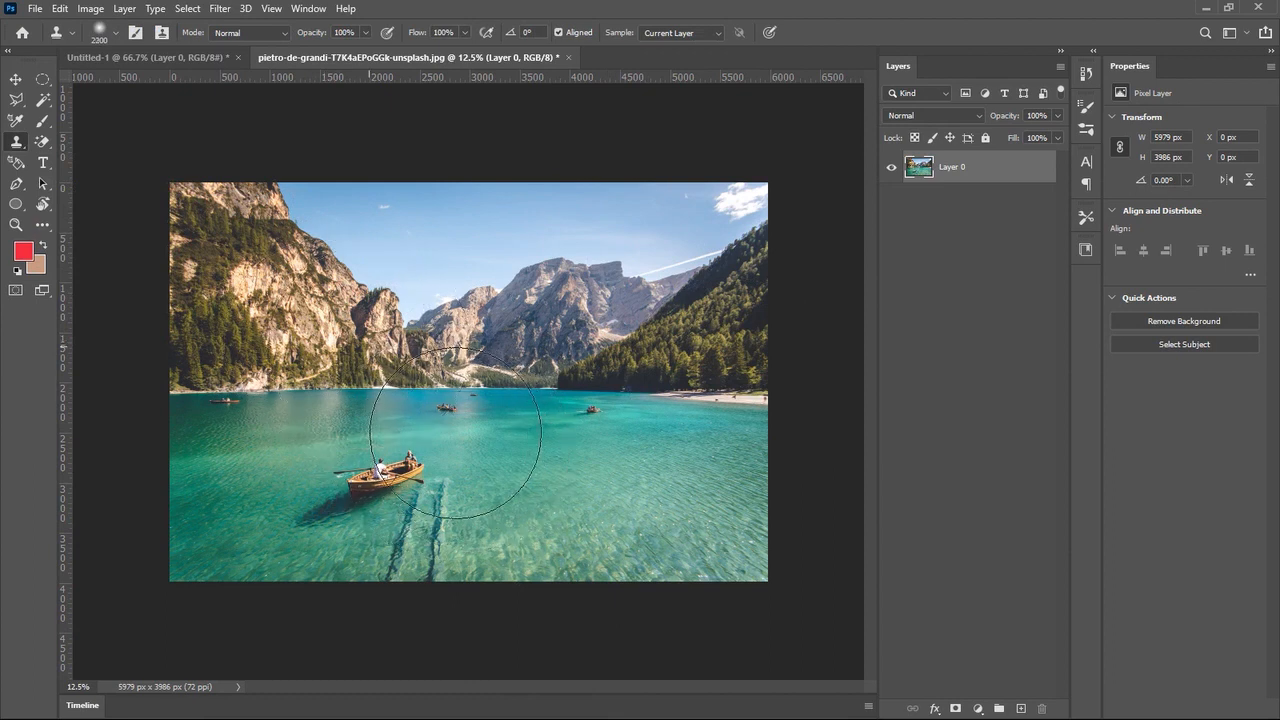
pyautogui.press('[')
pyautogui.press('[')
pyautogui.press('[')
pyautogui.press('[')
pyautogui.press('[')
# Add a new empty layer, return to Layer 0 and enlarge the clone brush to 1600 px.
pyautogui.click(1022, 708)
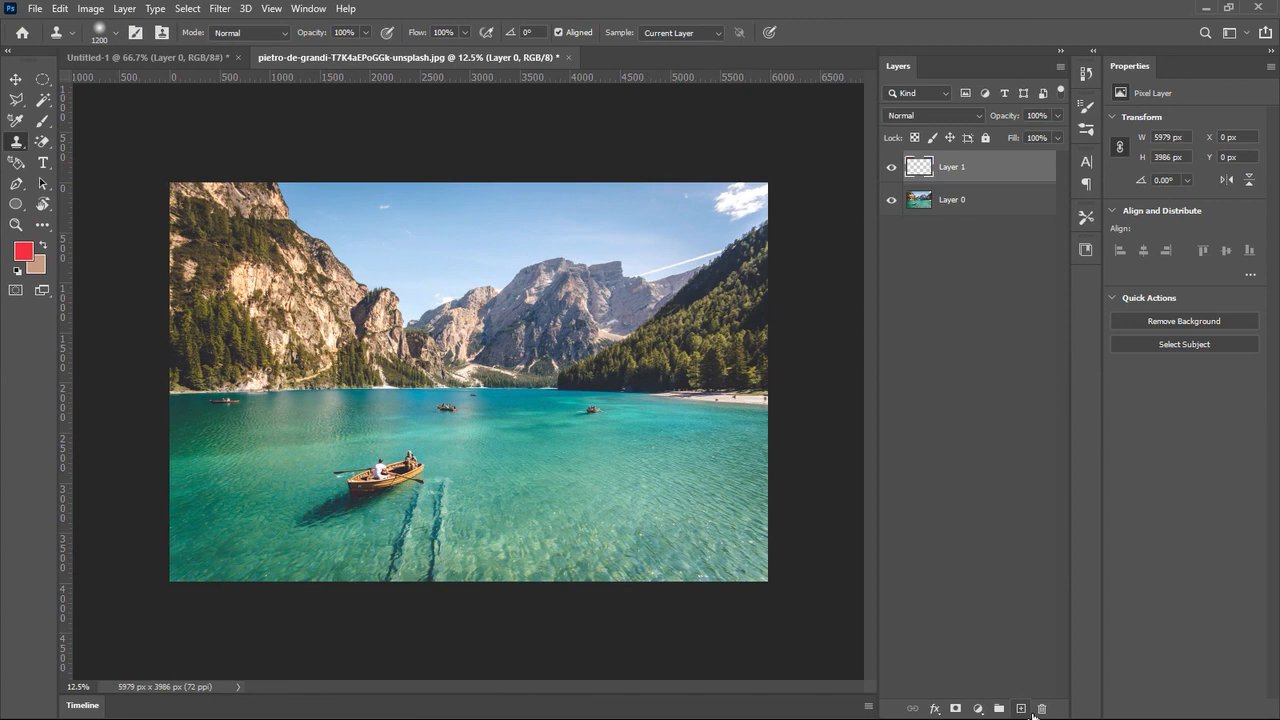
pyautogui.click(945, 213)
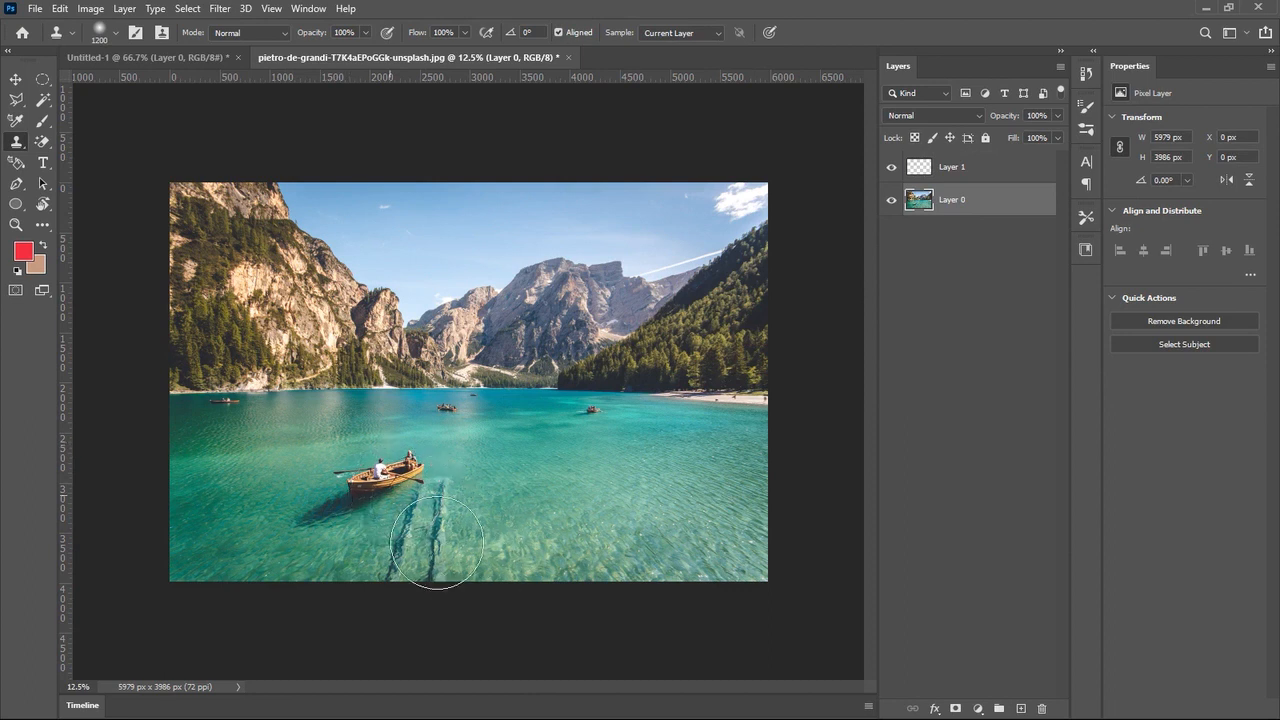
pyautogui.press(']')
pyautogui.press(']')
pyautogui.press(']')
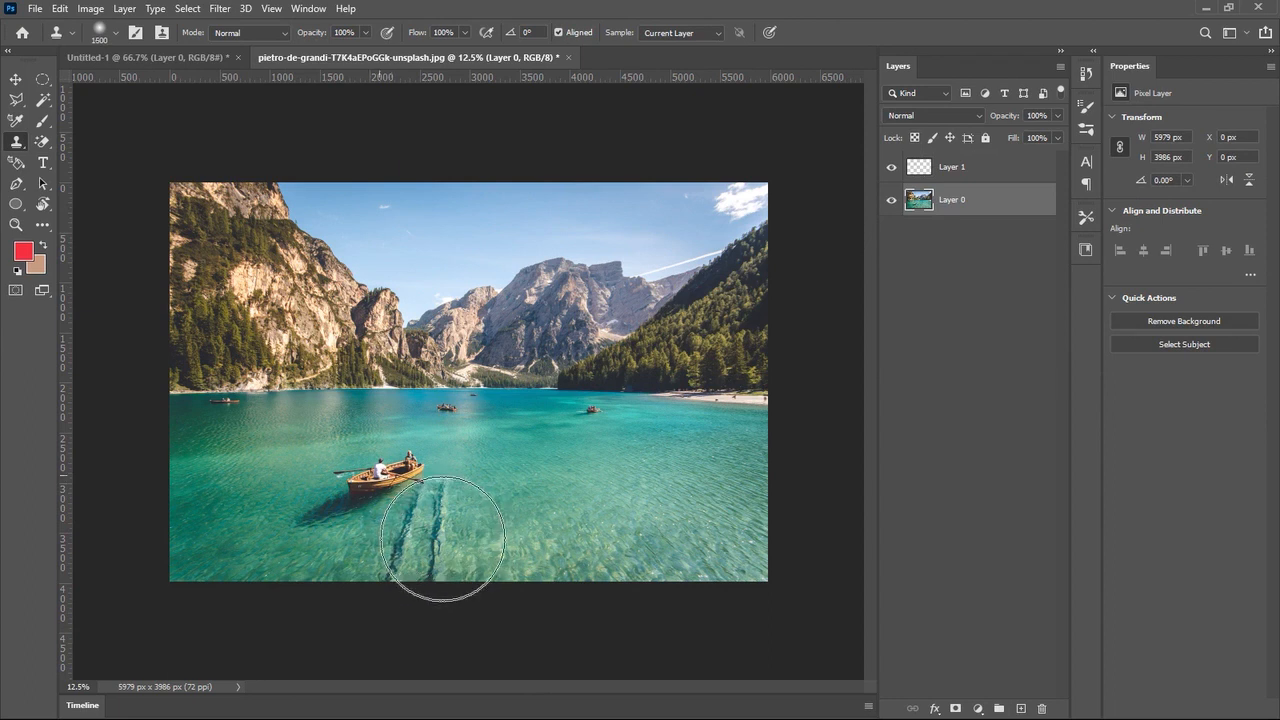
# Try cloning the foreground rowboat onto the open water directly on Layer 0, and undo the cloning.
pyautogui.moveTo(449, 534)
pyautogui.mouseDown()
pyautogui.moveTo(561, 535)
pyautogui.moveTo(580, 523)
pyautogui.moveTo(577, 502)
pyautogui.mouseUp()
pyautogui.hotkey('ctrl', 'z')
pyautogui.hotkey('ctrl', 'shift', 'z')
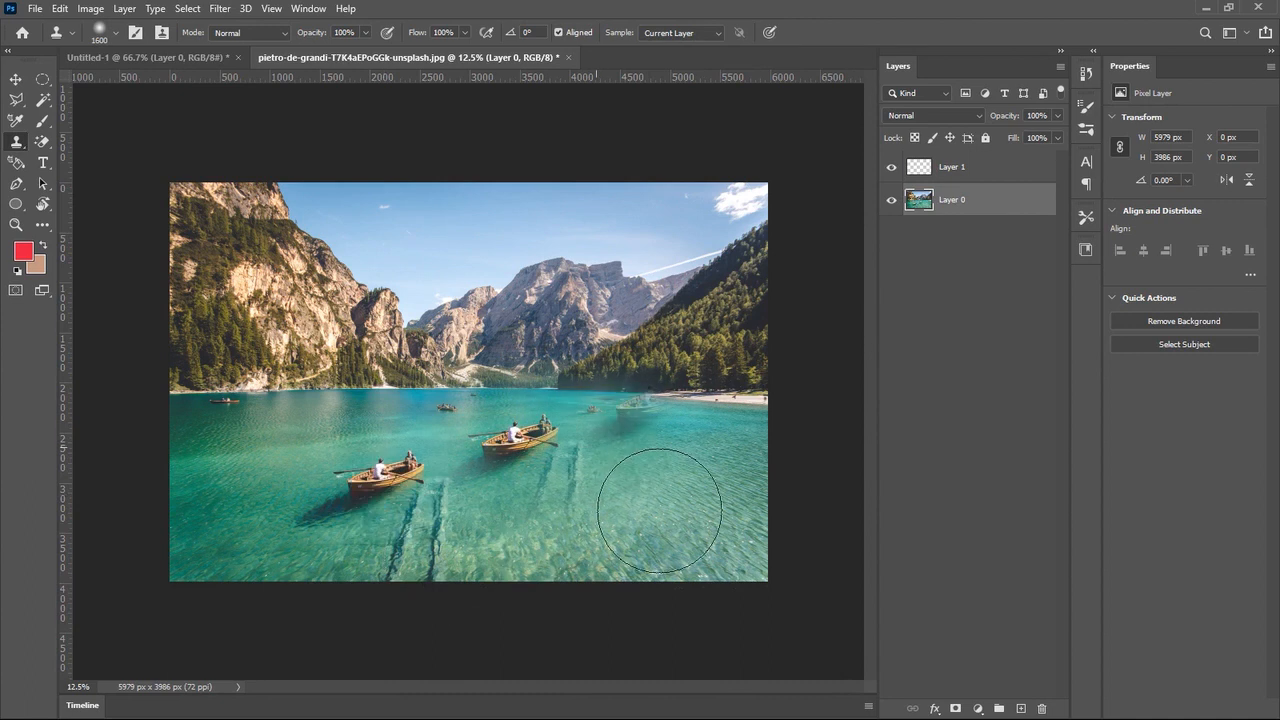
pyautogui.hotkey('ctrl', 'z')
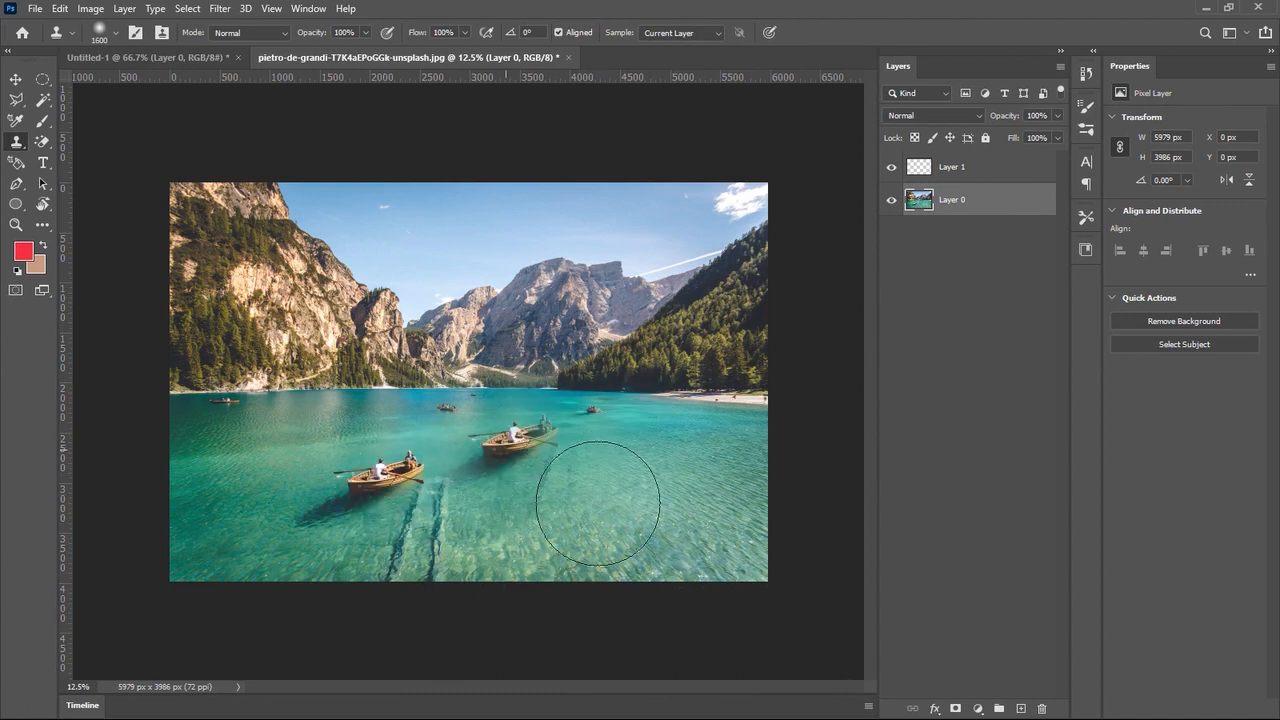
# Clone the rowboat onto Layer 1, up and right of the original boat, and hide Layer 0.
pyautogui.click(974, 175)
pyautogui.click(515, 440)
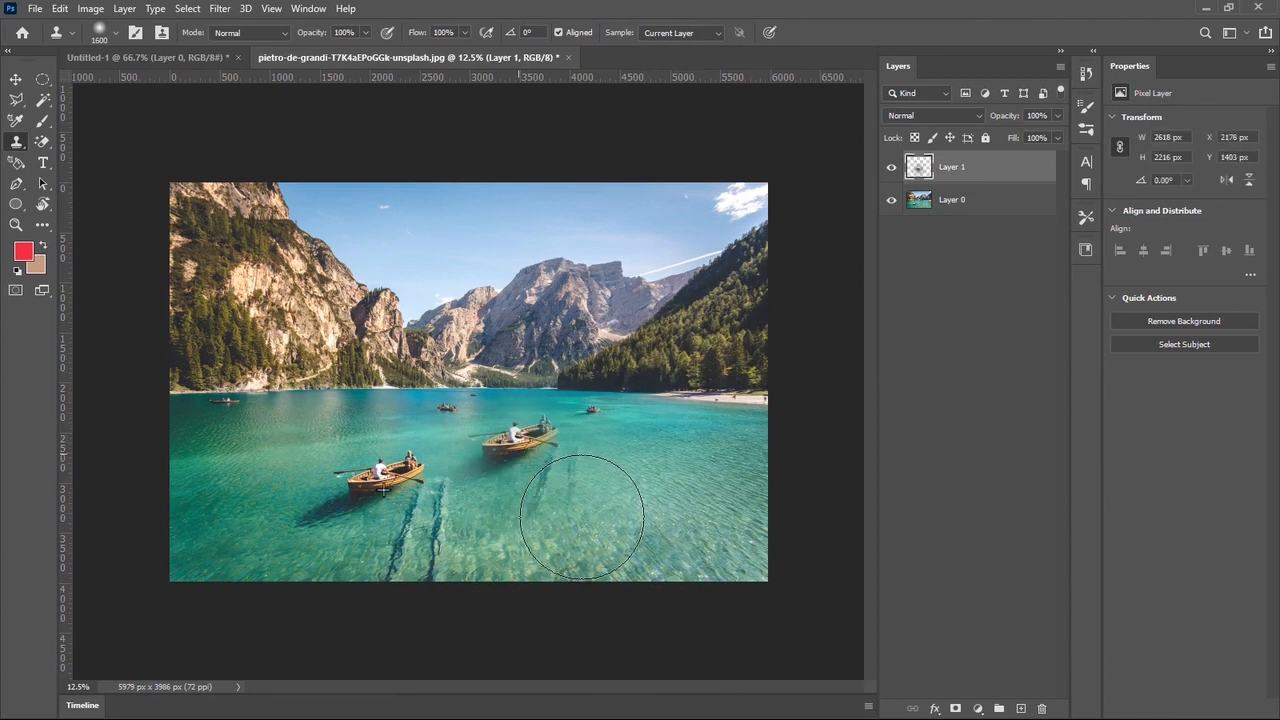
pyautogui.click(893, 200)
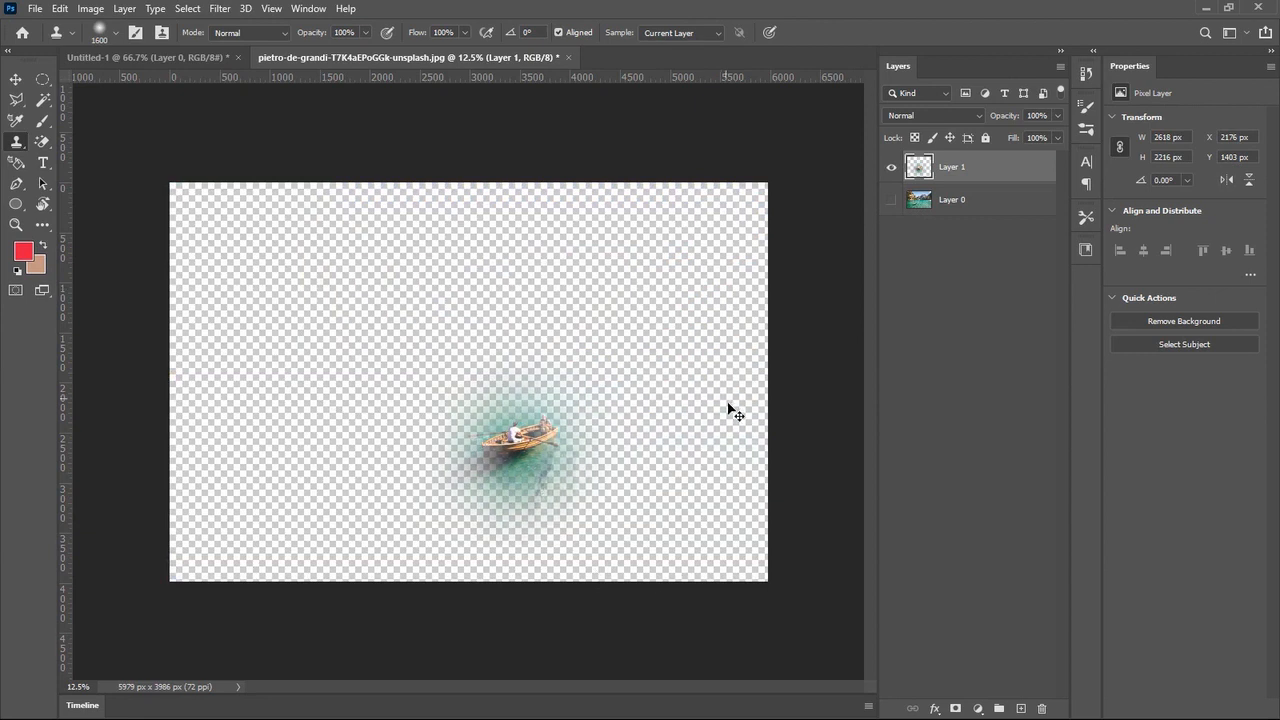
# Scale the cloned boat on Layer 1 to about 70% and show Layer 0 again.
pyautogui.click(15, 79)
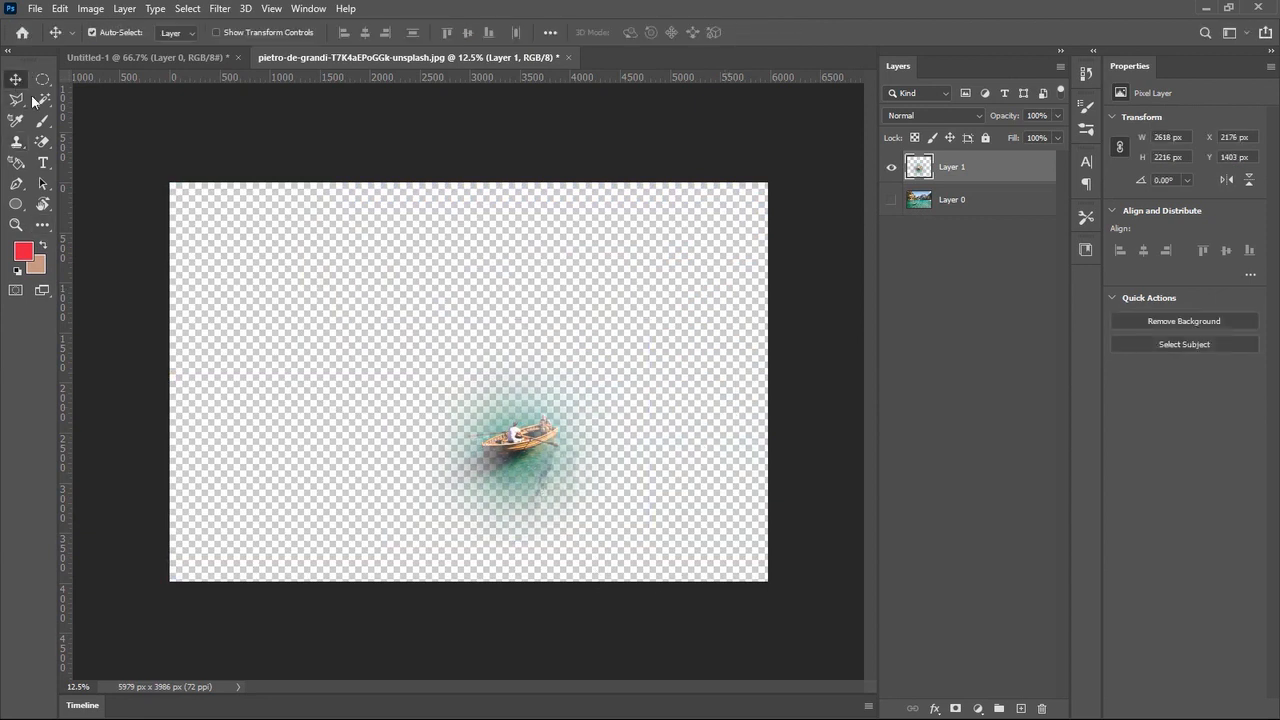
pyautogui.hotkey('ctrl', 't')
pyautogui.moveTo(657, 330); pyautogui.dragTo(612, 355)
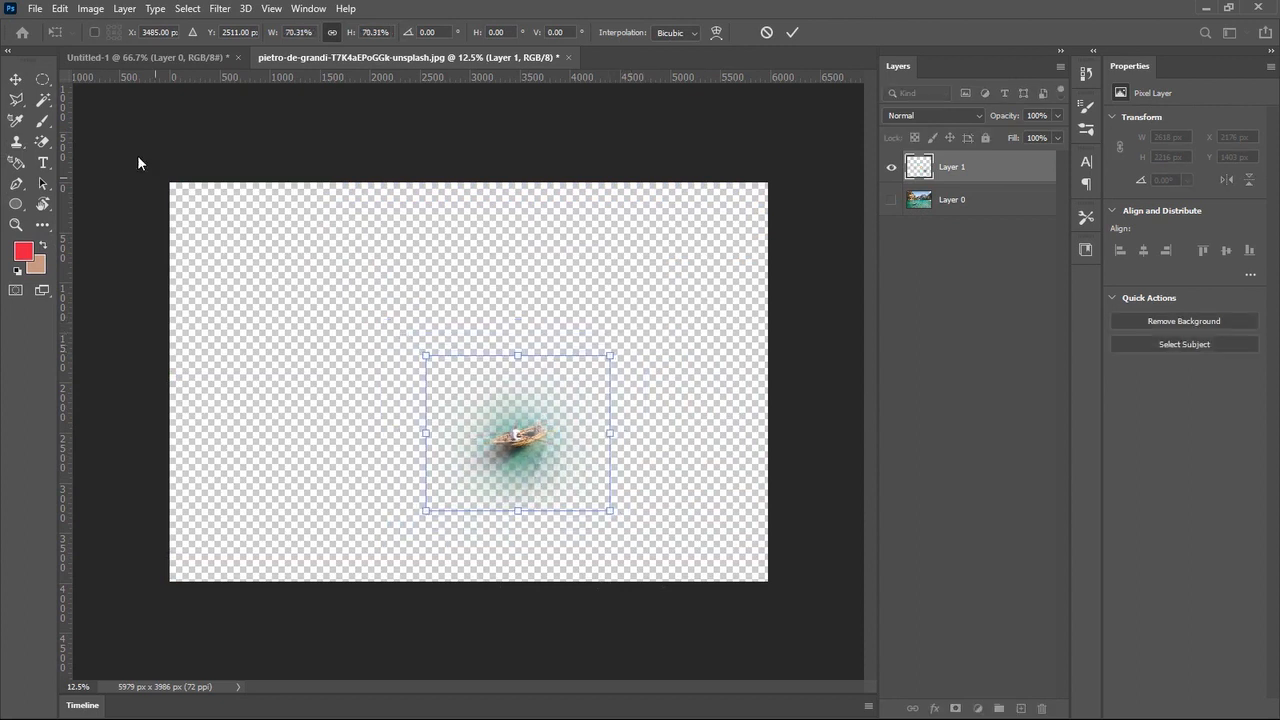
pyautogui.press('Return')
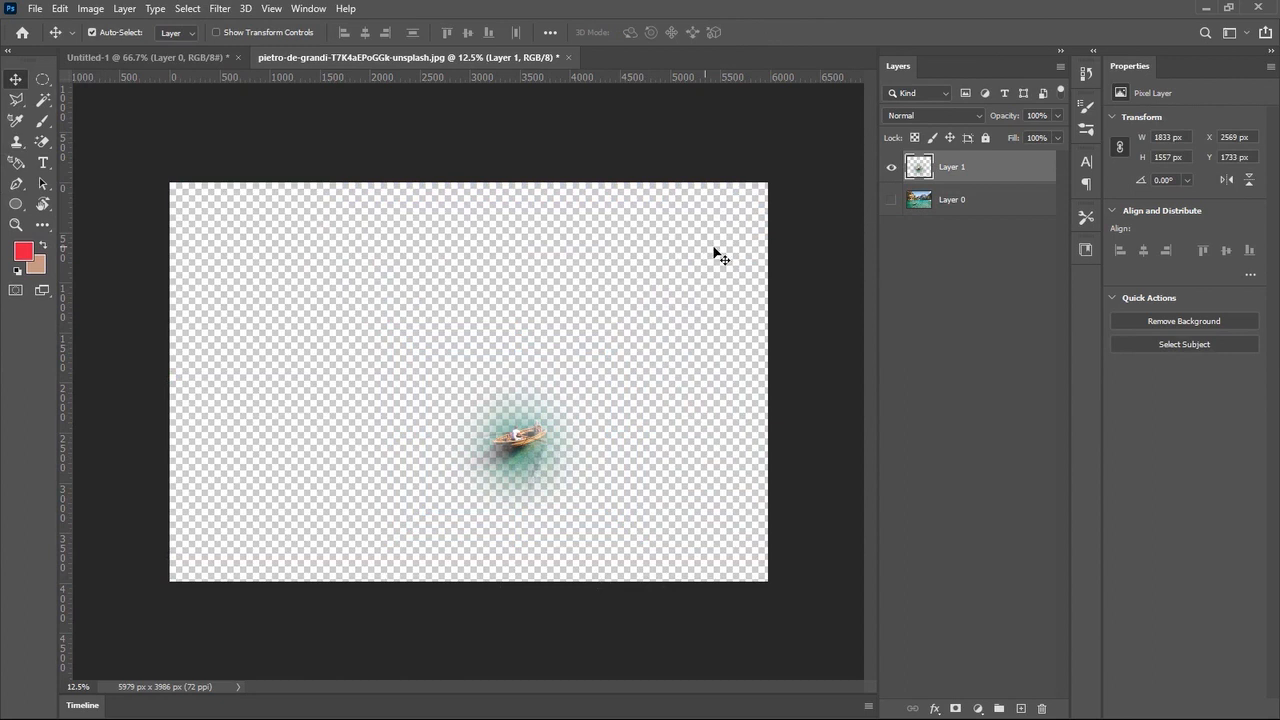
pyautogui.click(930, 210)
pyautogui.click(892, 201)
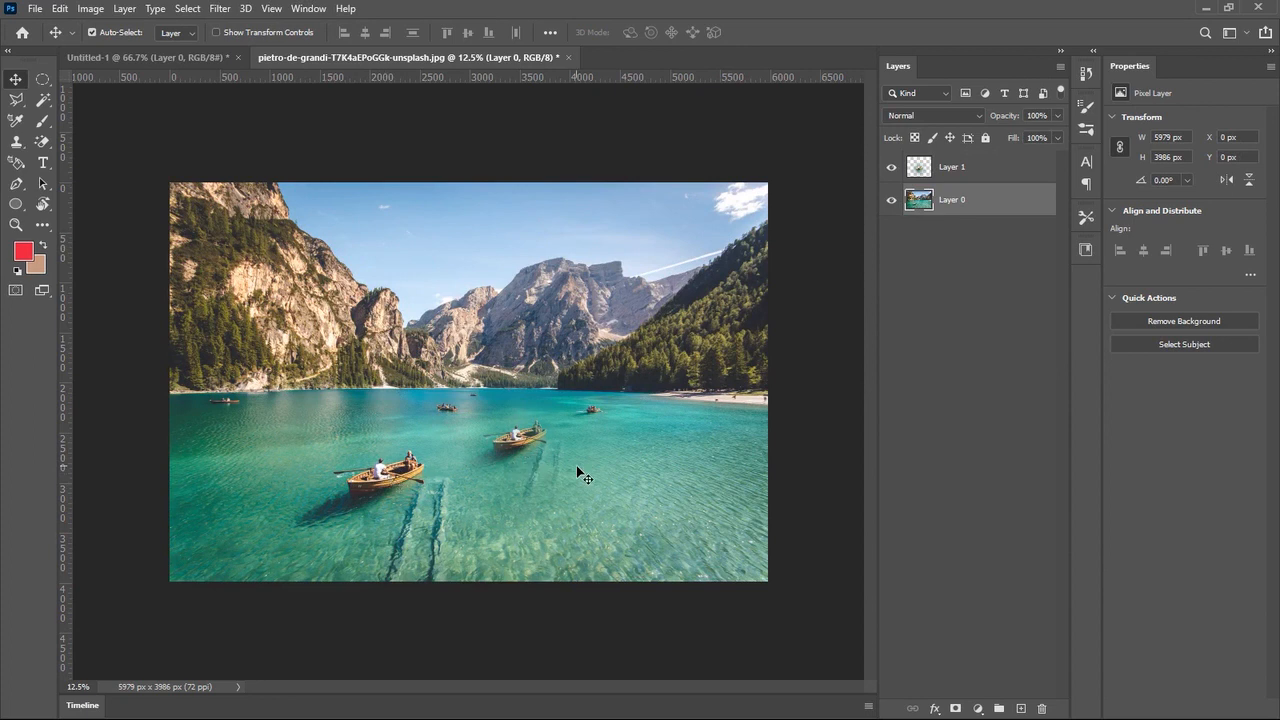
# Try cloning over the forested hillside on Layer 0, reduce the brush to 1000 px and undo the stray stroke.
pyautogui.hotkey('ctrl', '+')
pyautogui.hotkey('ctrl', '+')
pyautogui.hotkey('ctrl', '+')
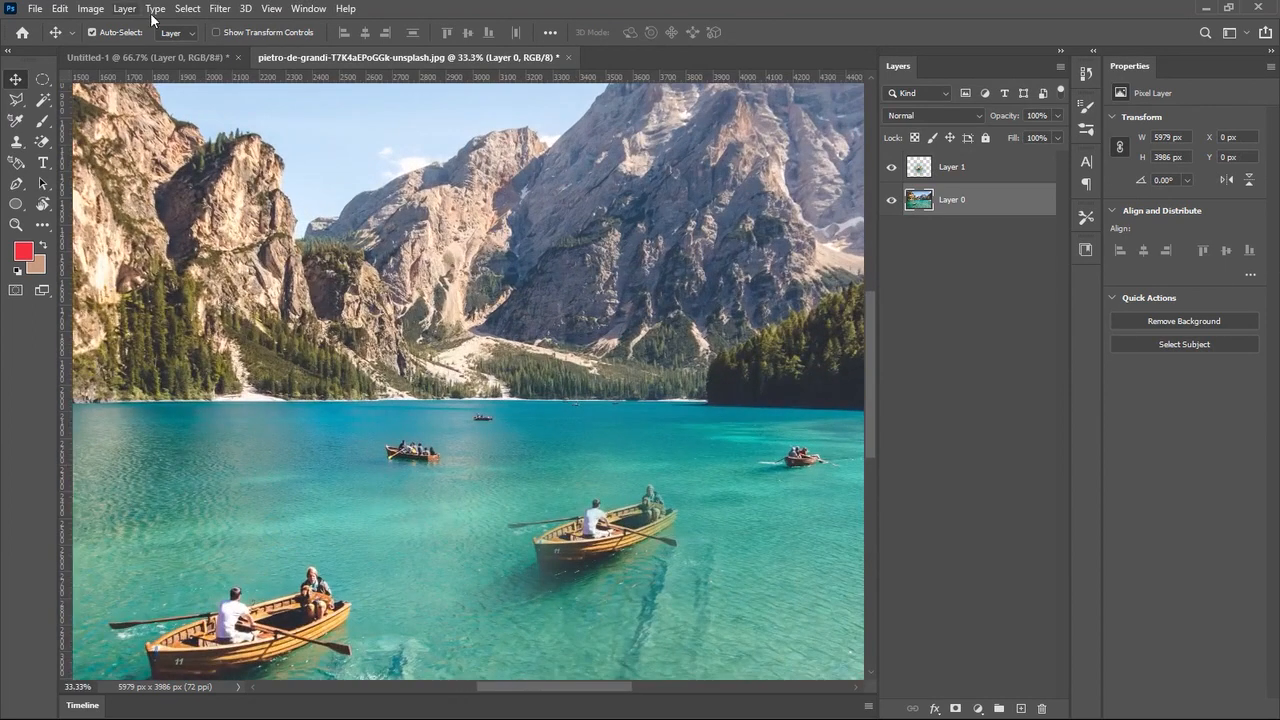
pyautogui.moveTo(607, 687); pyautogui.dragTo(644, 686)
pyautogui.scroll(-2, 591, 544)
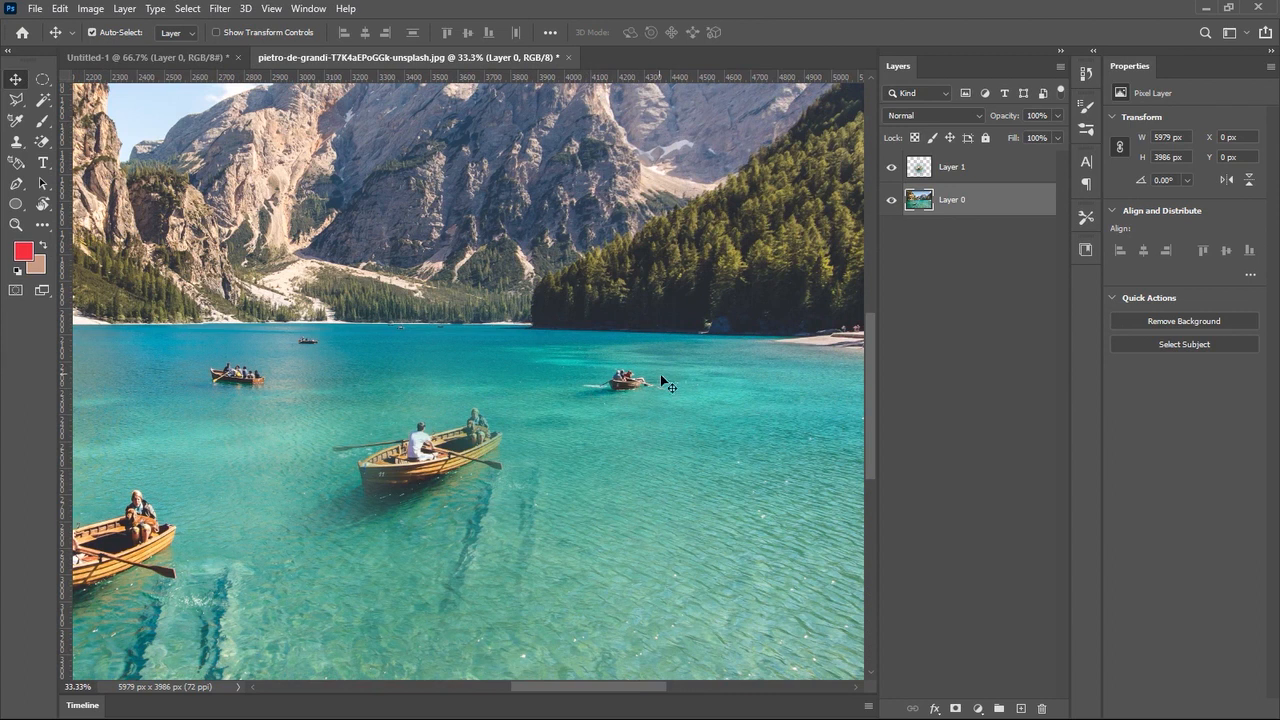
pyautogui.moveTo(603, 694); pyautogui.dragTo(642, 688)
pyautogui.scroll(2, 668, 292)
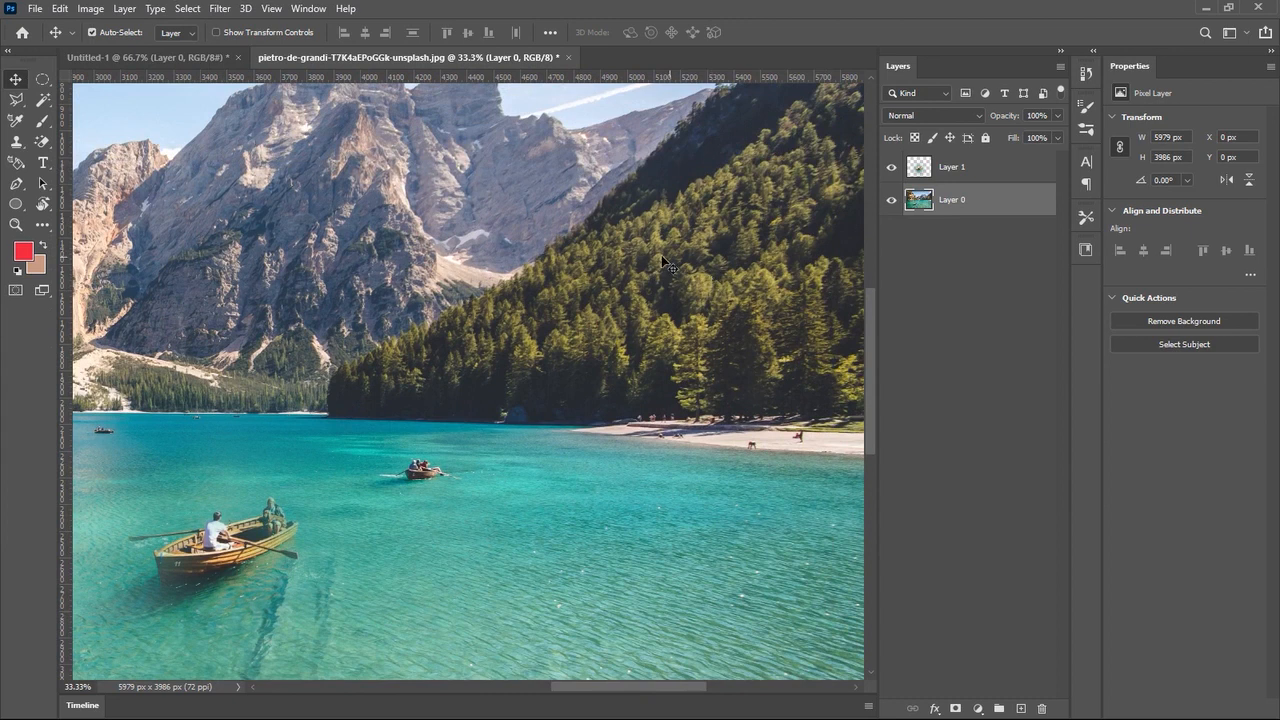
pyautogui.click(16, 142)
pyautogui.moveTo(592, 260); pyautogui.dragTo(664, 267)
pyautogui.press('[')
pyautogui.press('[')
pyautogui.press('[')
pyautogui.press('[')
pyautogui.press('[')
pyautogui.press('[')
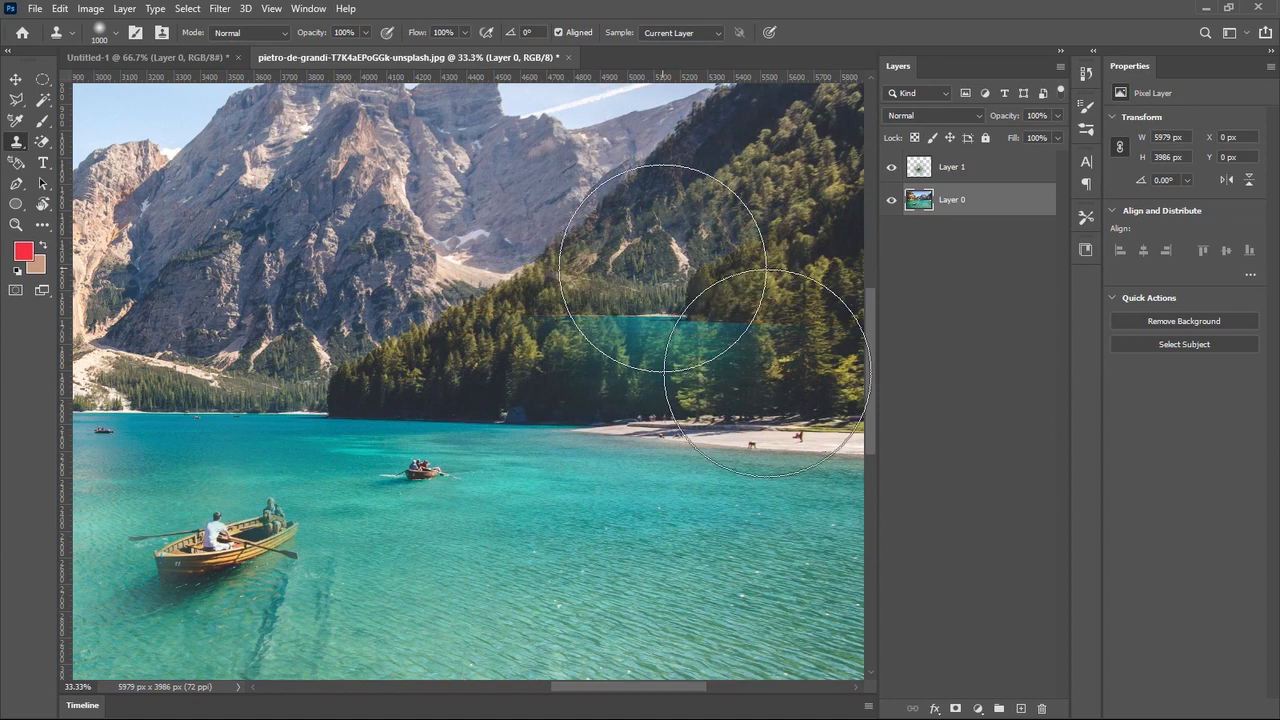
pyautogui.hotkey('ctrl', 'z')
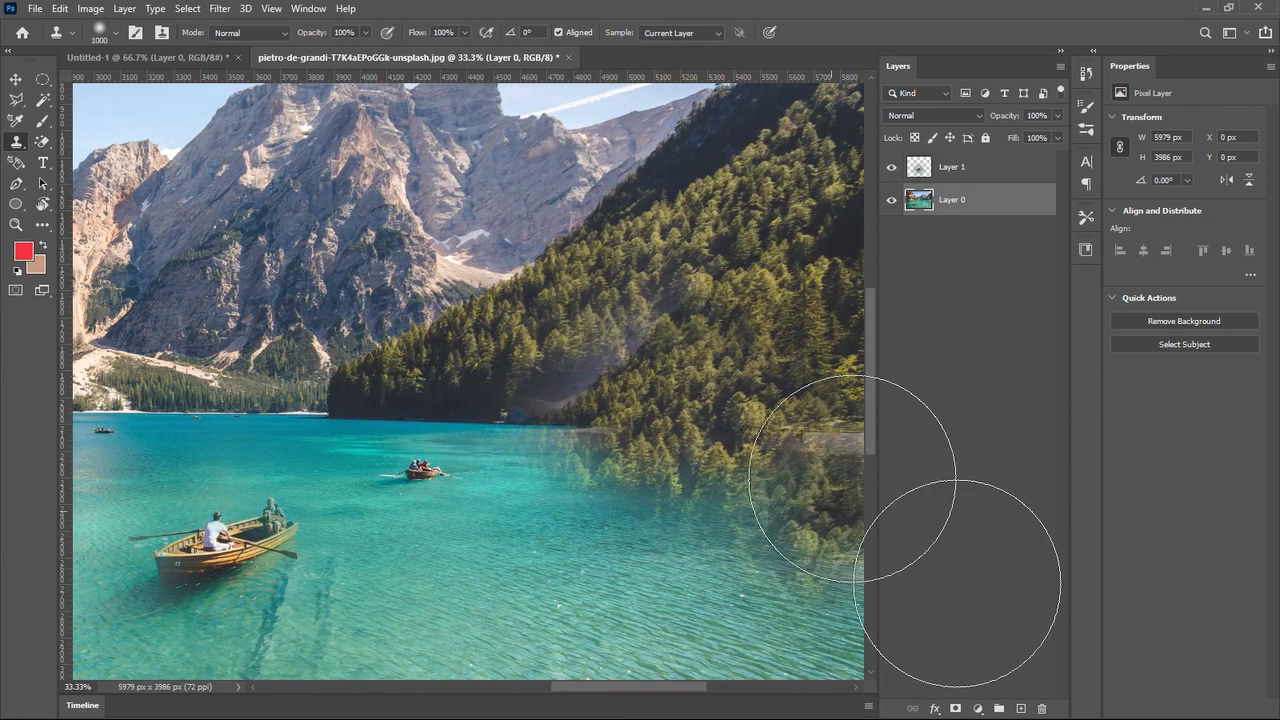
# Sample the forest with a 700 px clone brush and paint trees over the hazy patch on the hillside on Layer 0.
pyautogui.hotkey('ctrl', '-')
pyautogui.hotkey('ctrl', '-')
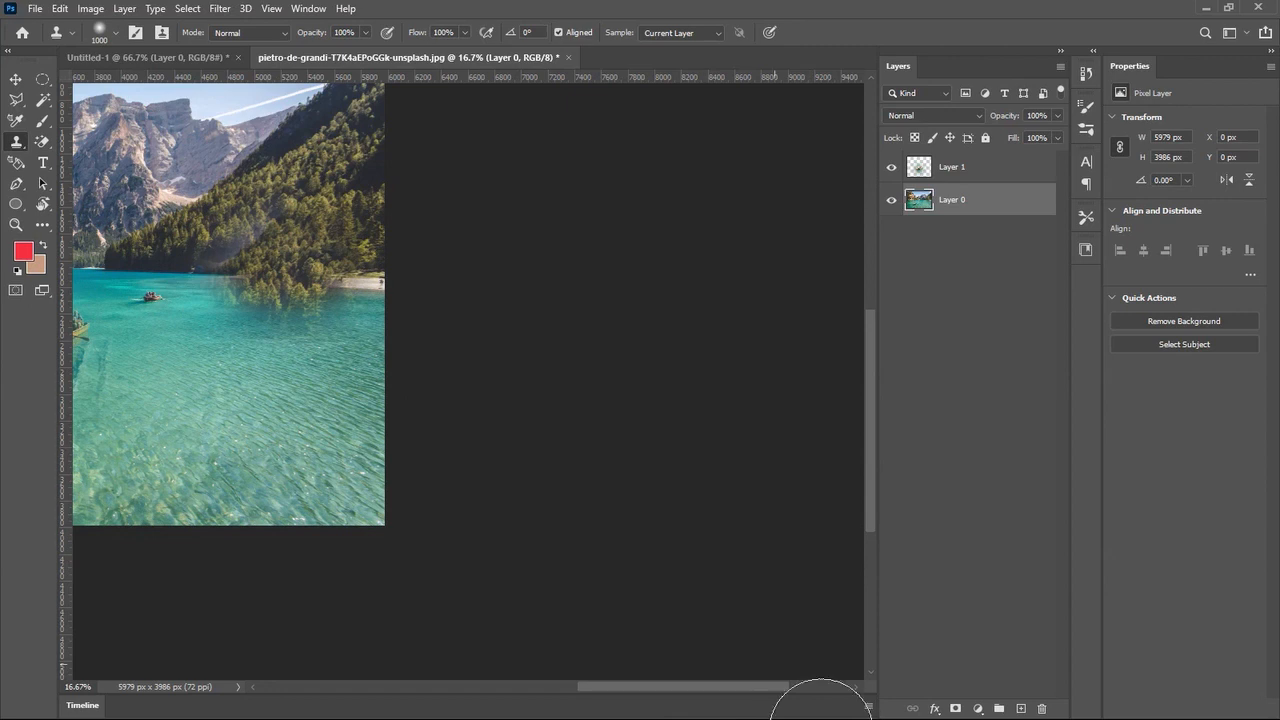
pyautogui.moveTo(759, 689); pyautogui.dragTo(663, 688)
pyautogui.press('[')
pyautogui.press('[')
pyautogui.press('[')
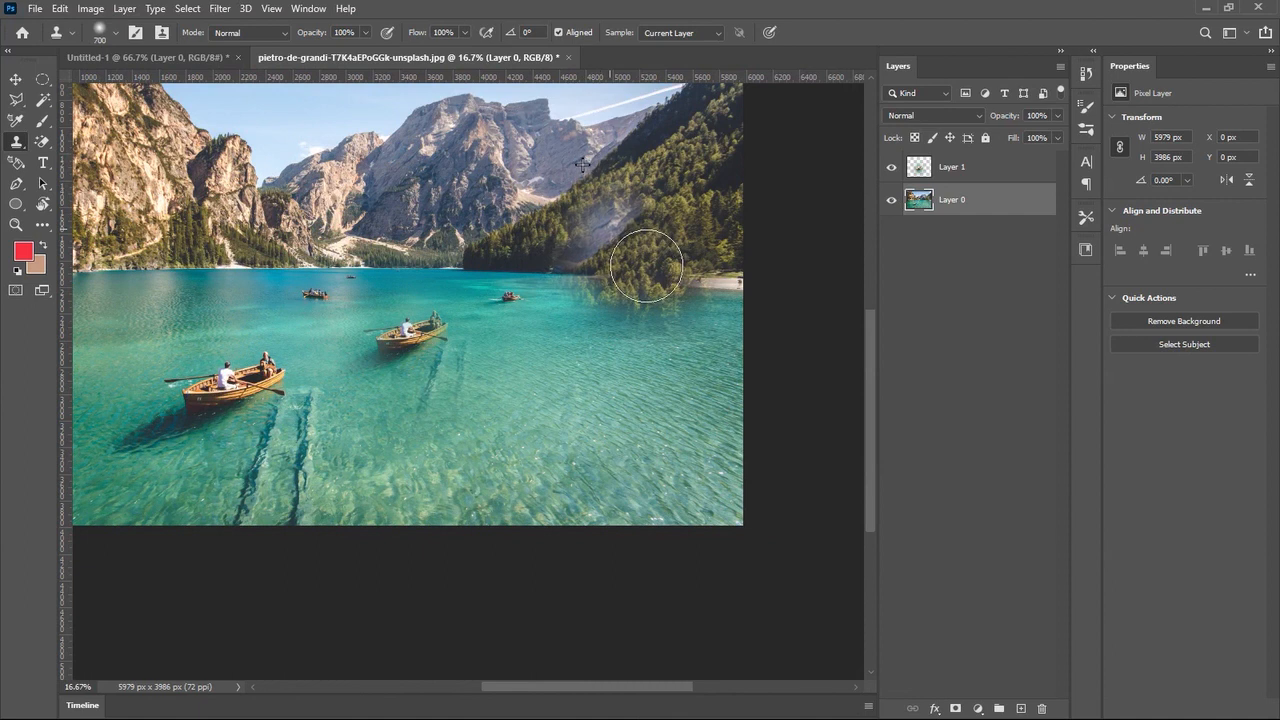
pyautogui.keyDown('alt'); pyautogui.click(682, 214); pyautogui.keyUp('alt')
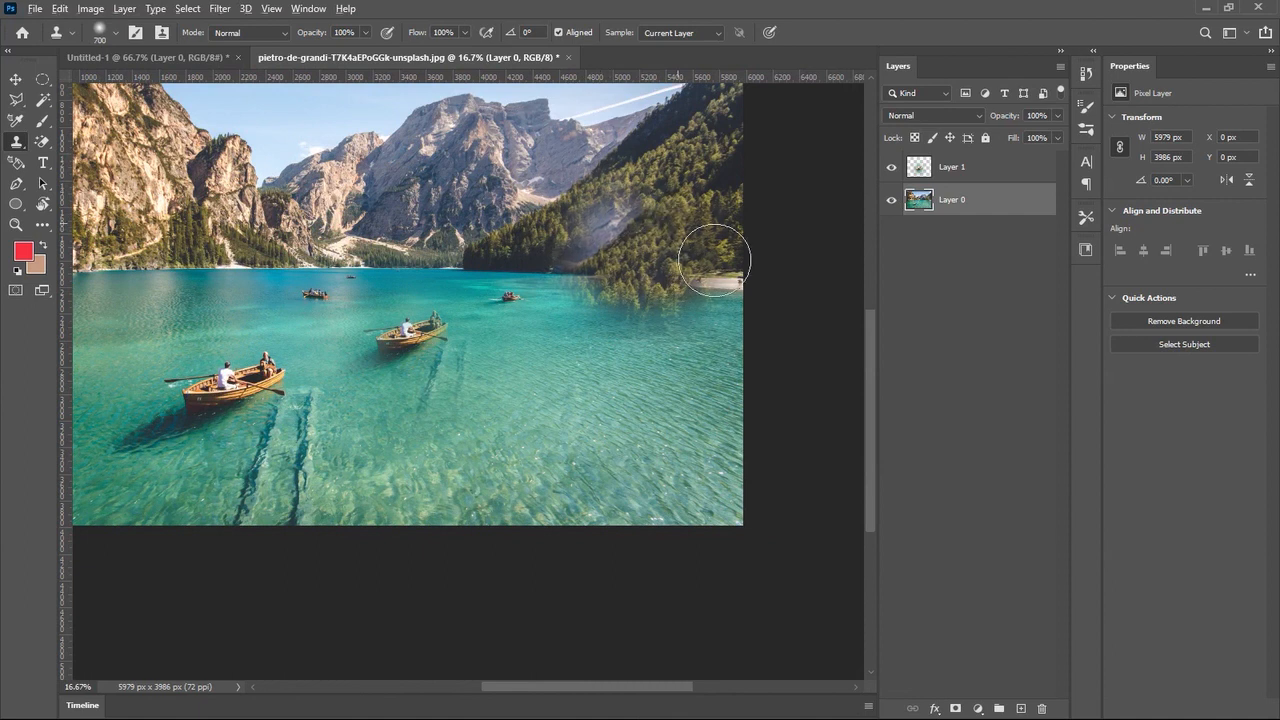
pyautogui.click(623, 214)
pyautogui.moveTo(640, 259); pyautogui.dragTo(595, 278)
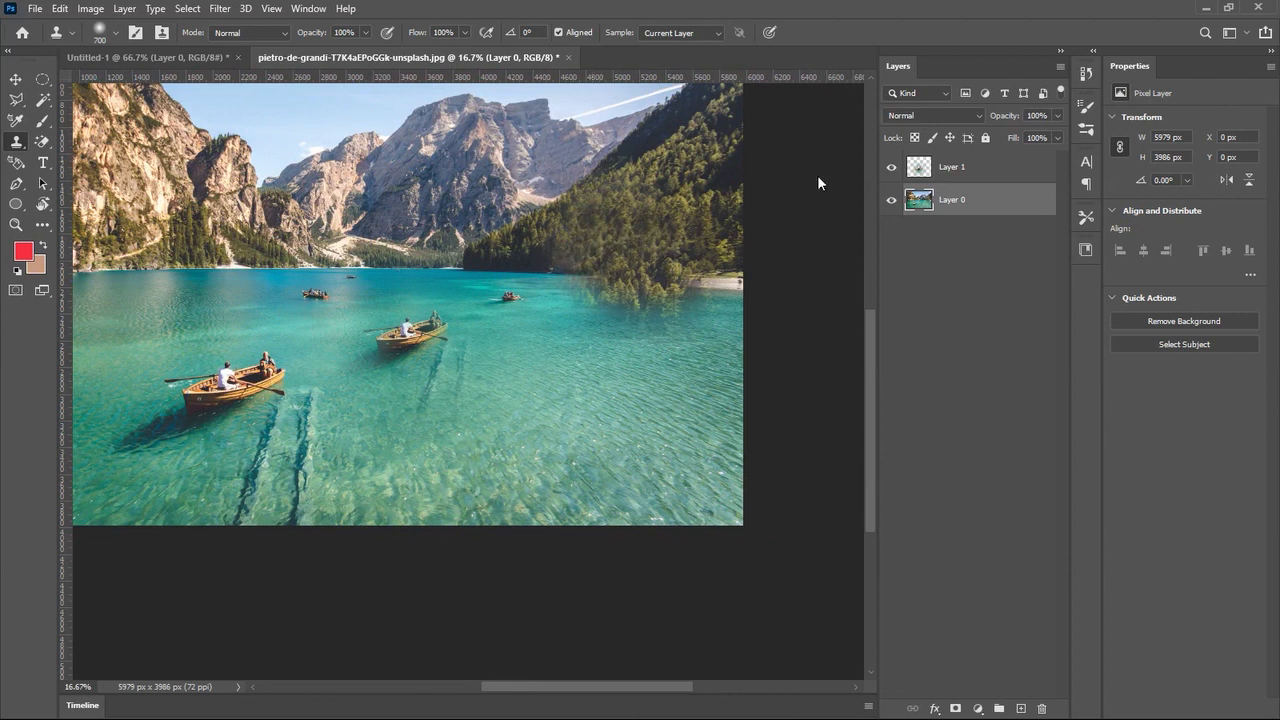
# Clone trees over the remaining strip of sandy shore at the photo's right edge on Layer 0.
pyautogui.scroll(1, 614, 271)
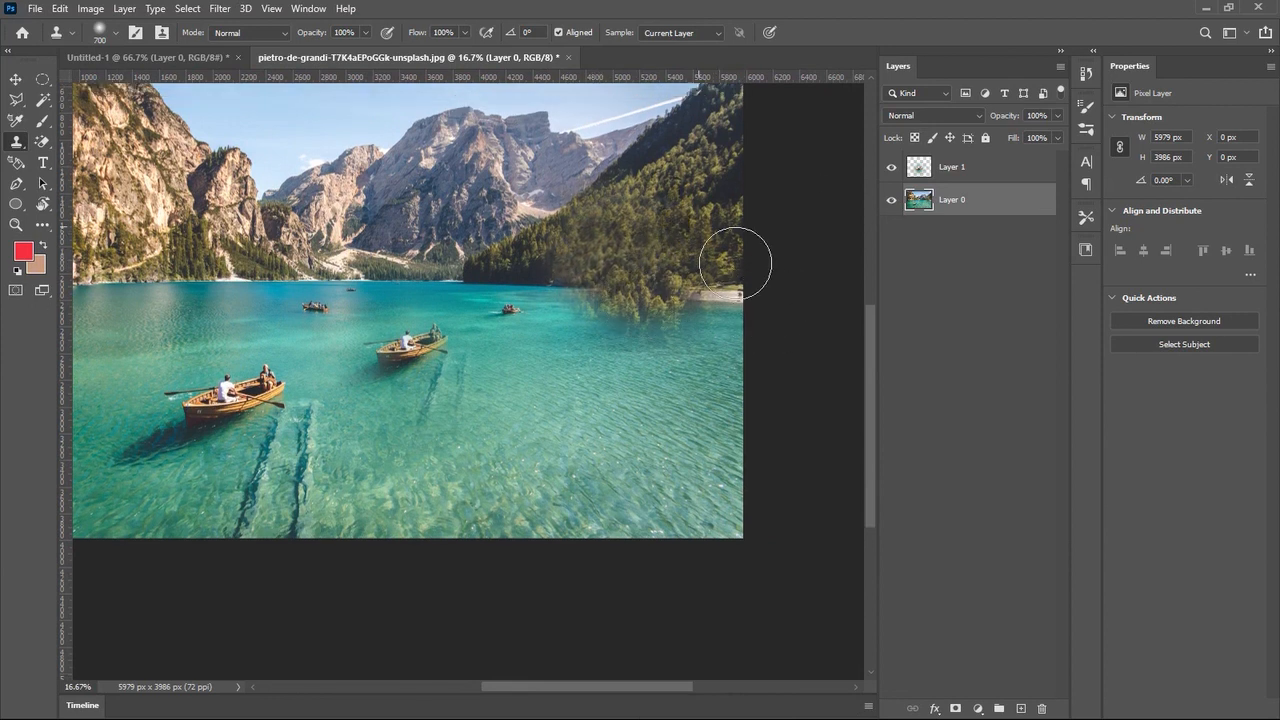
pyautogui.keyDown('alt'); pyautogui.click(740, 265); pyautogui.keyUp('alt')
pyautogui.moveTo(760, 311); pyautogui.dragTo(768, 331)
# Undo all the tree cloning done on the hillside and shore of Layer 0.
pyautogui.hotkey('ctrl', 'z')
pyautogui.hotkey('ctrl', 'z')
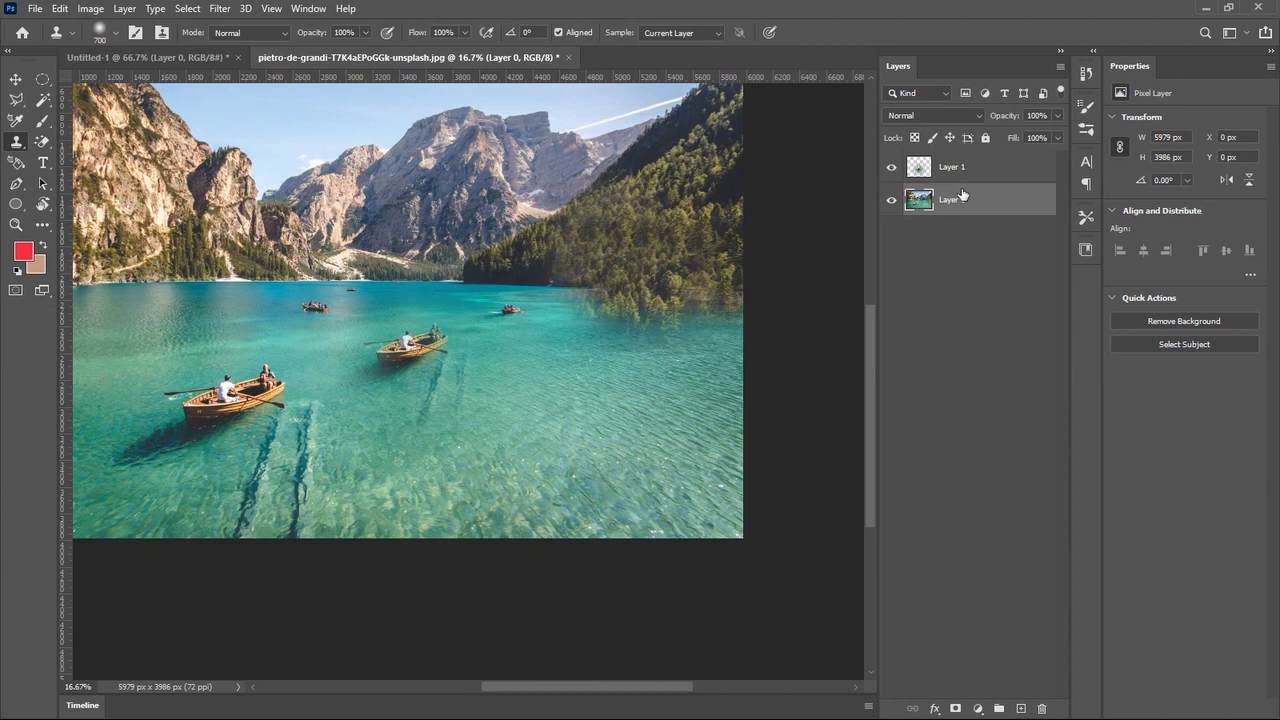
pyautogui.hotkey('ctrl', 'z')
pyautogui.hotkey('ctrl', 'z')
pyautogui.hotkey('ctrl', 'z')
pyautogui.hotkey('ctrl', 'z')
pyautogui.hotkey('ctrl', 'z')
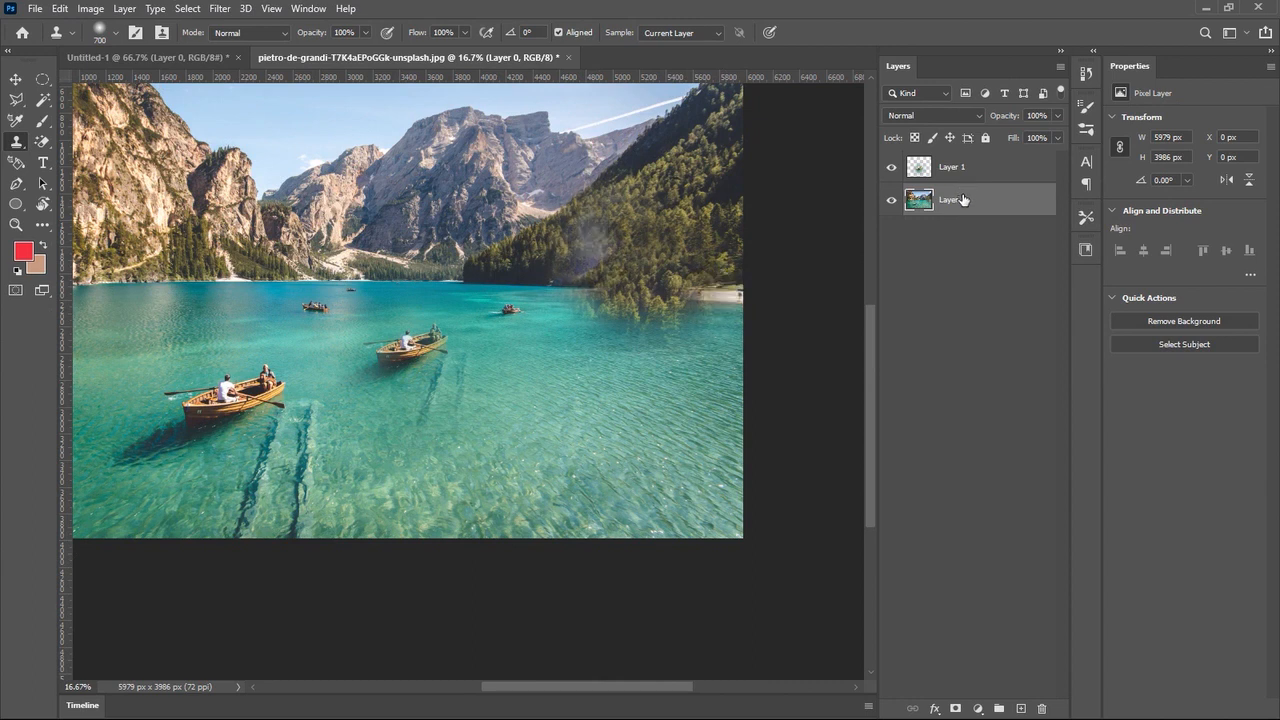
pyautogui.hotkey('ctrl', 'z')
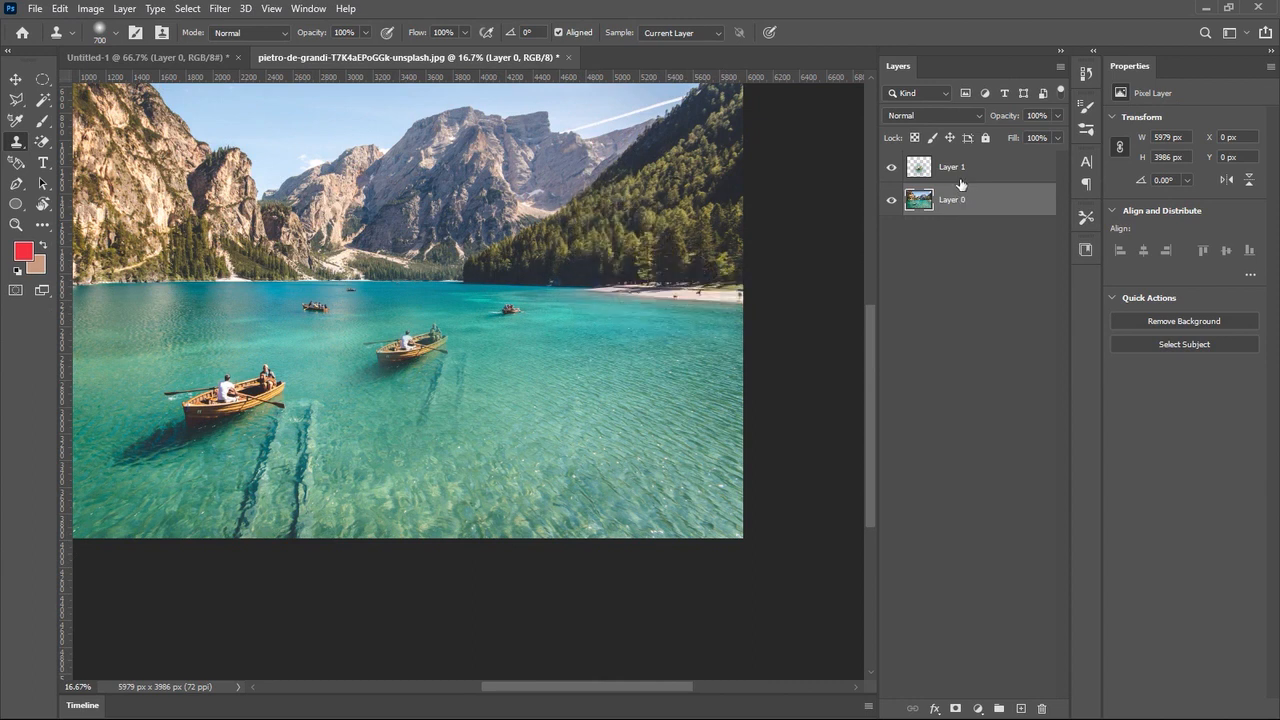
# Sample the forest on Layer 0 and clone trees over the sandy shore on Layer 1.
pyautogui.click(961, 184)
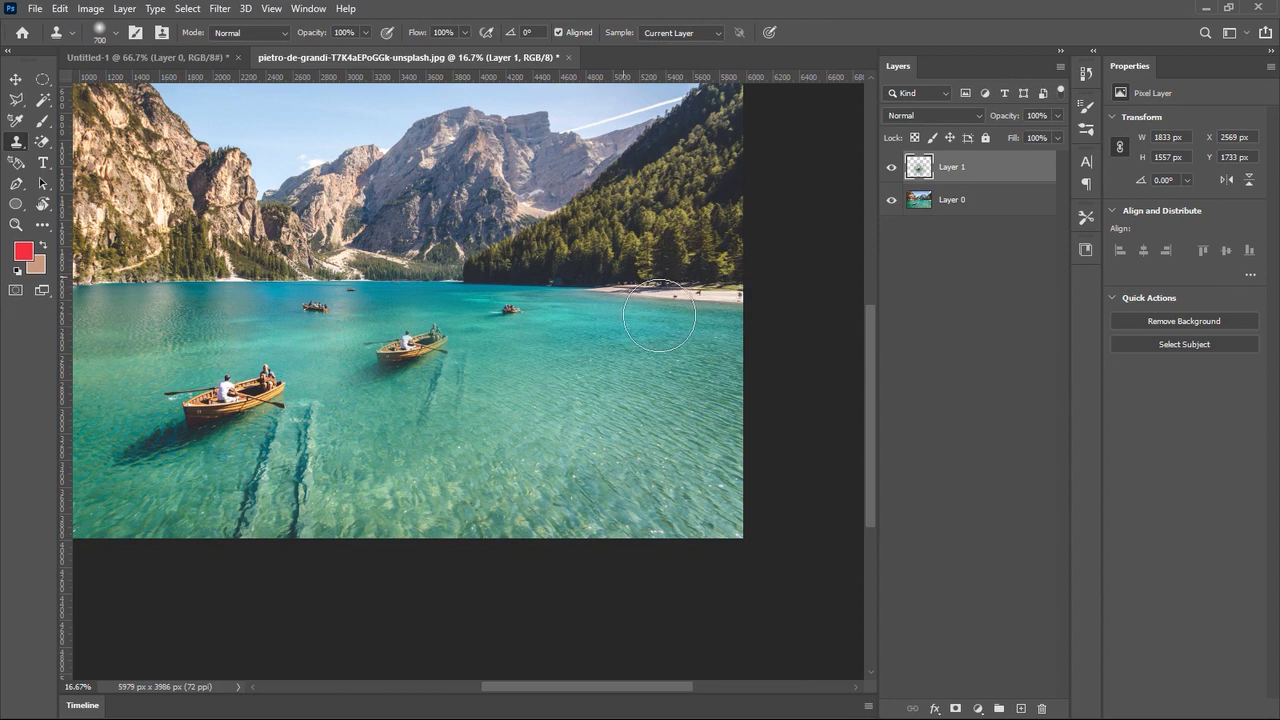
pyautogui.click(921, 203)
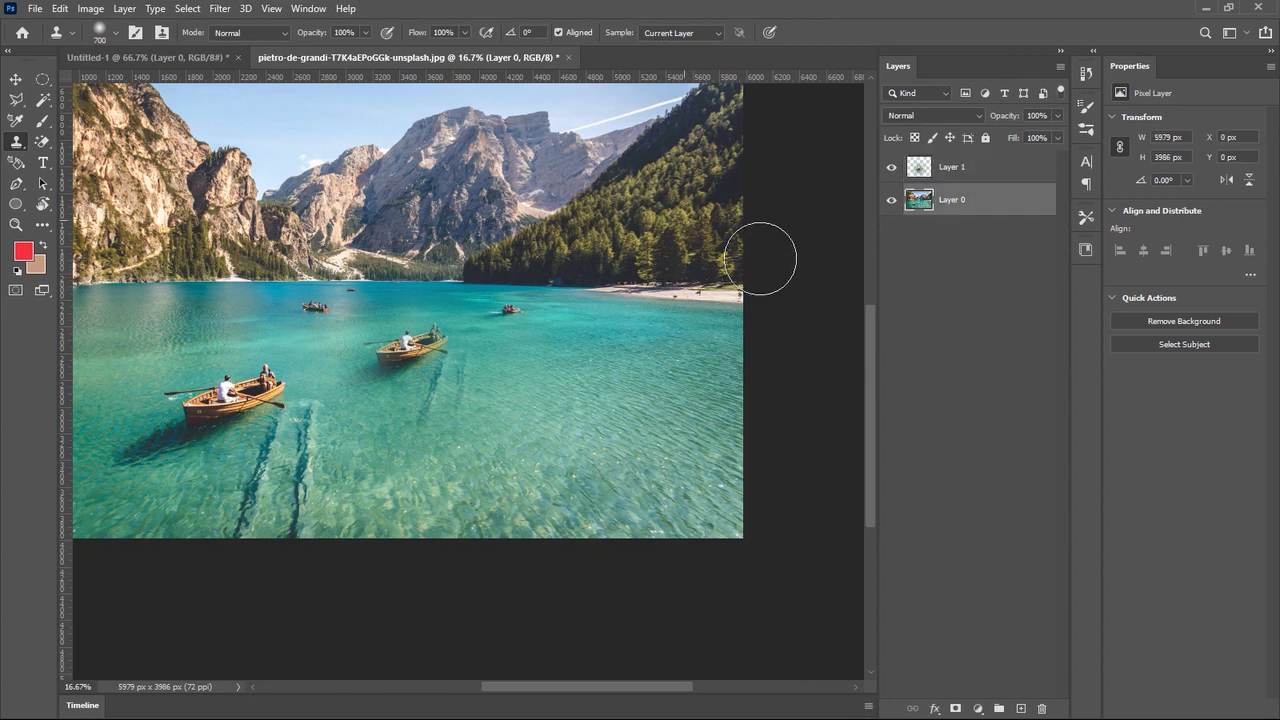
pyautogui.click(921, 180)
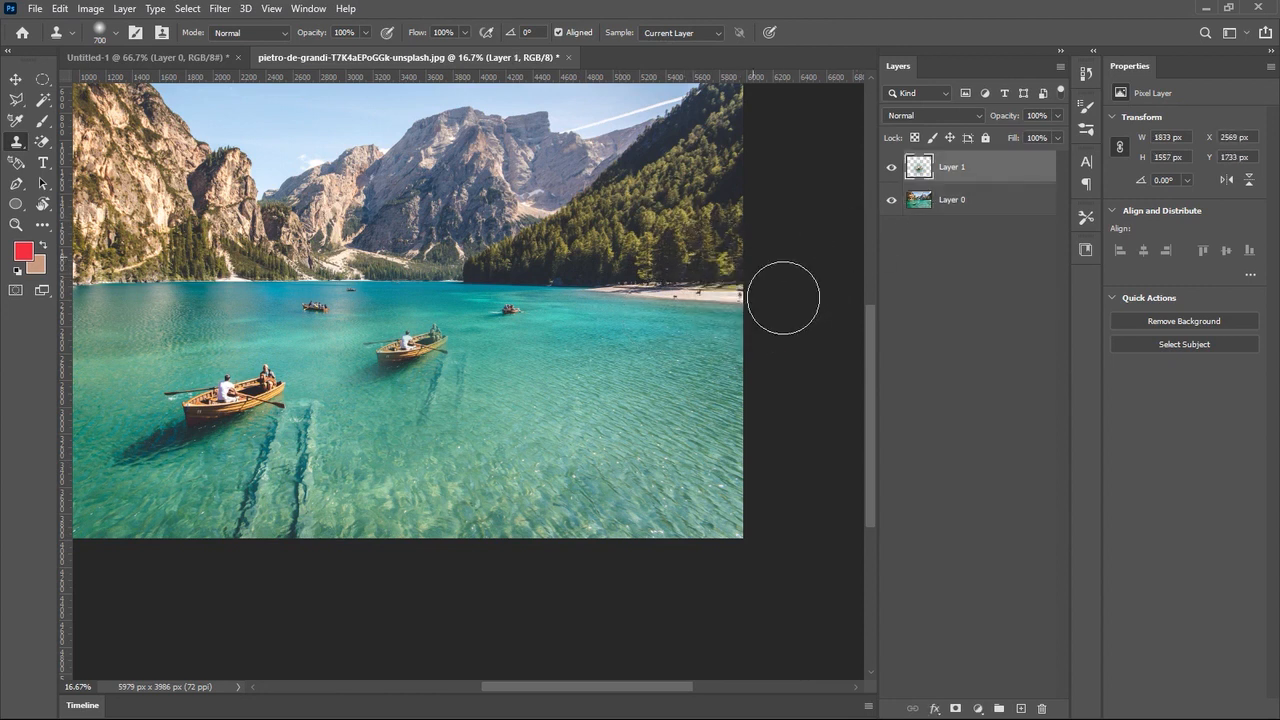
pyautogui.moveTo(741, 312)
pyautogui.mouseDown()
pyautogui.moveTo(747, 323)
pyautogui.moveTo(615, 295)
pyautogui.moveTo(641, 317)
pyautogui.moveTo(610, 280)
pyautogui.moveTo(625, 265)
pyautogui.moveTo(650, 285)
pyautogui.moveTo(615, 272)
pyautogui.moveTo(604, 240)
pyautogui.mouseUp()
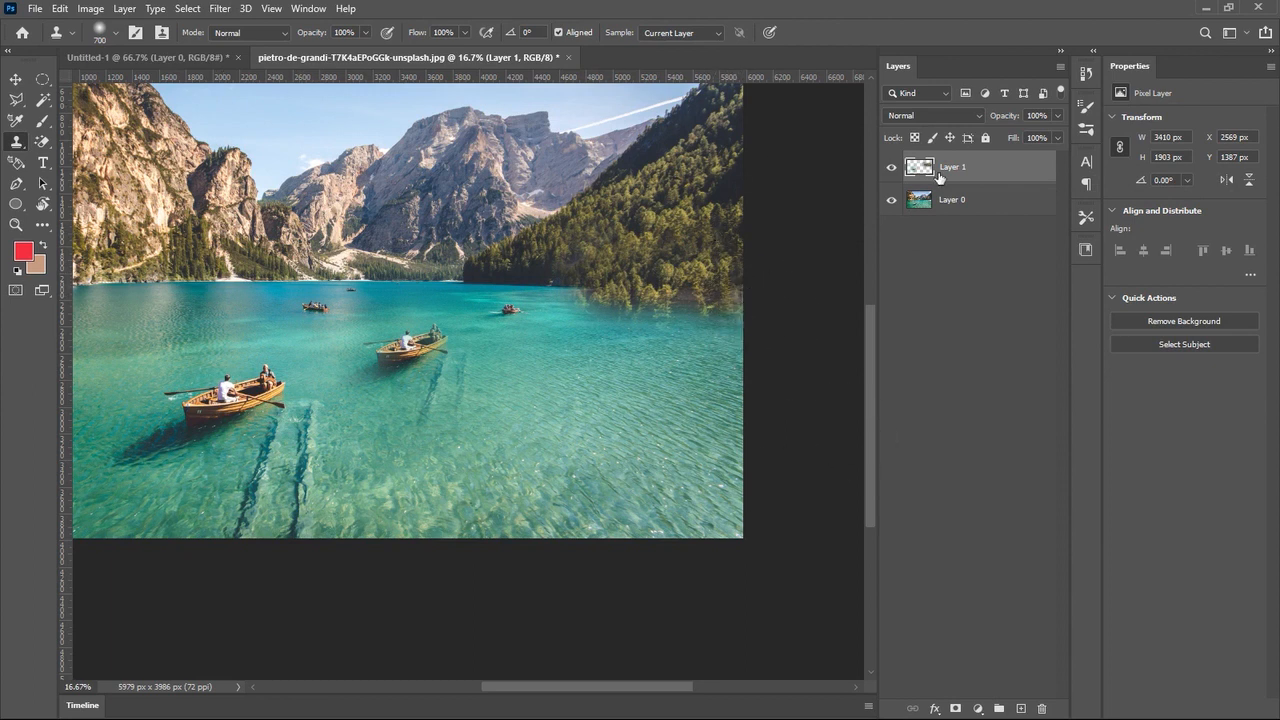
# Isolate Layer 1 and delete the lower strip of the cloned trees along a straight Polygonal Lasso edge.
pyautogui.click(891, 200)
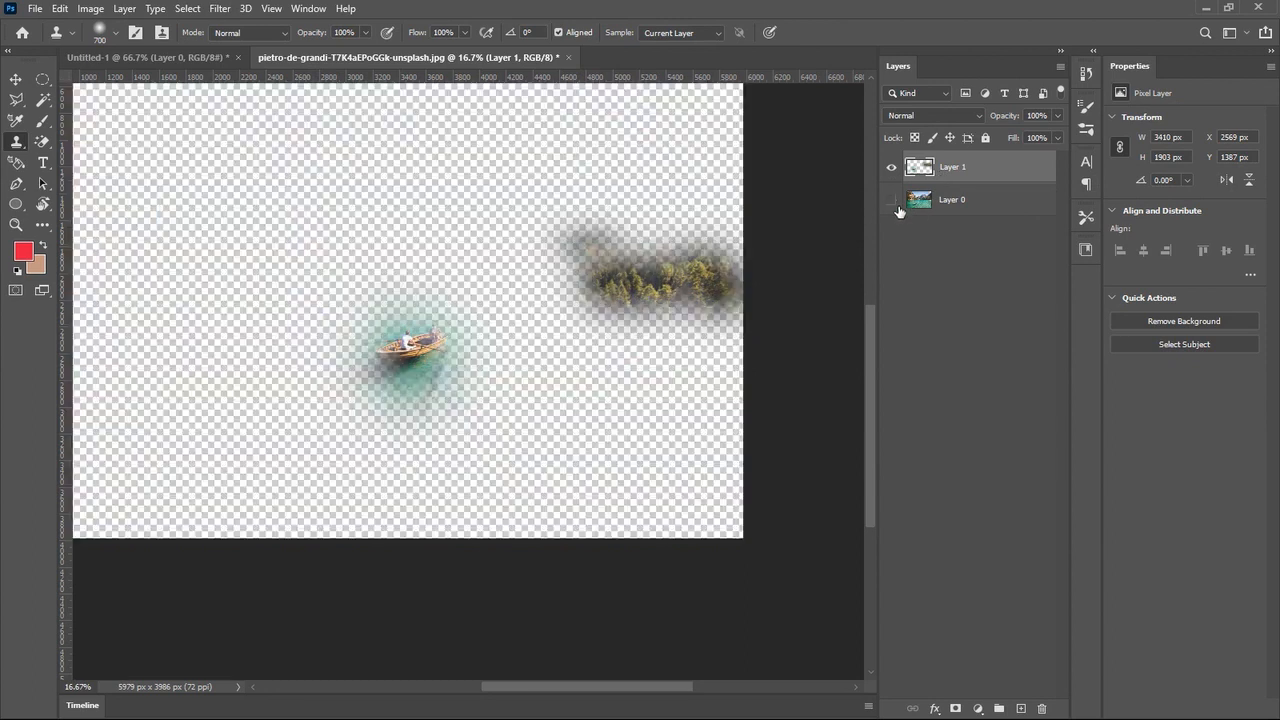
pyautogui.click(16, 100)
pyautogui.moveTo(575, 298); pyautogui.dragTo(745, 297)
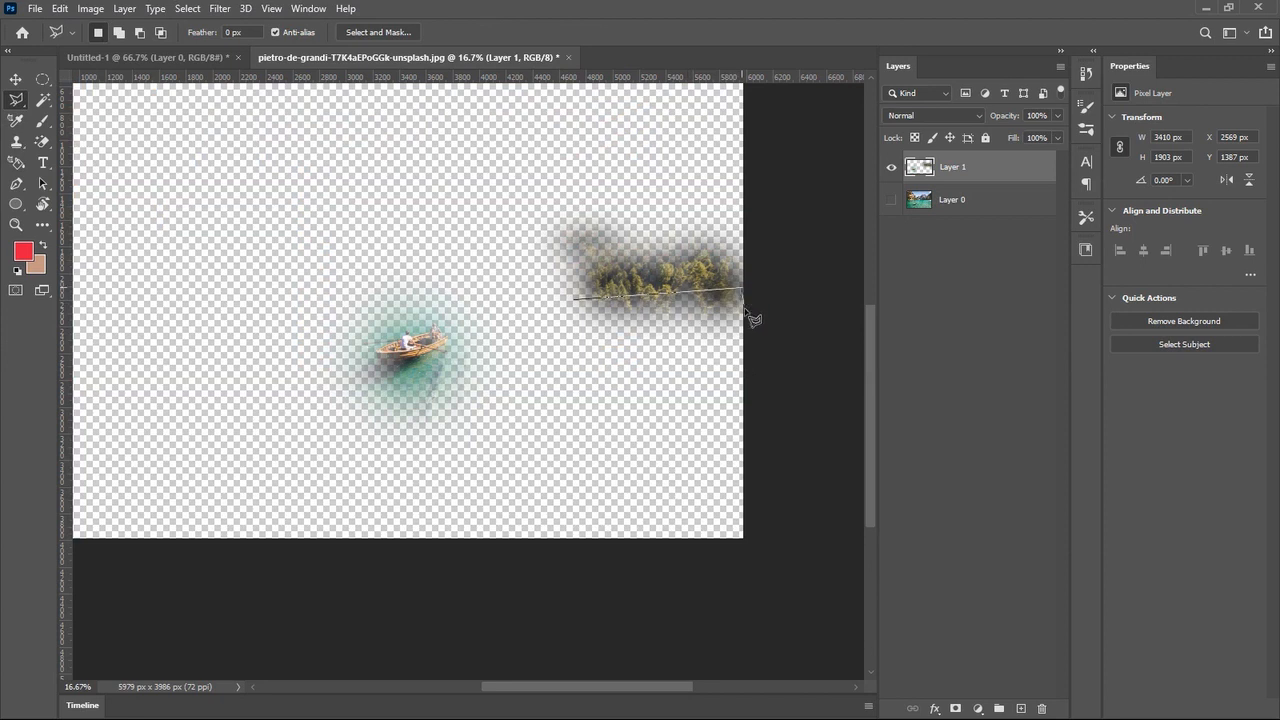
pyautogui.moveTo(744, 349)
pyautogui.mouseDown()
pyautogui.moveTo(594, 384)
pyautogui.moveTo(586, 301)
pyautogui.mouseUp()
pyautogui.moveTo(586, 300); pyautogui.dragTo(586, 298)
pyautogui.hotkey('ctrl', 'd')
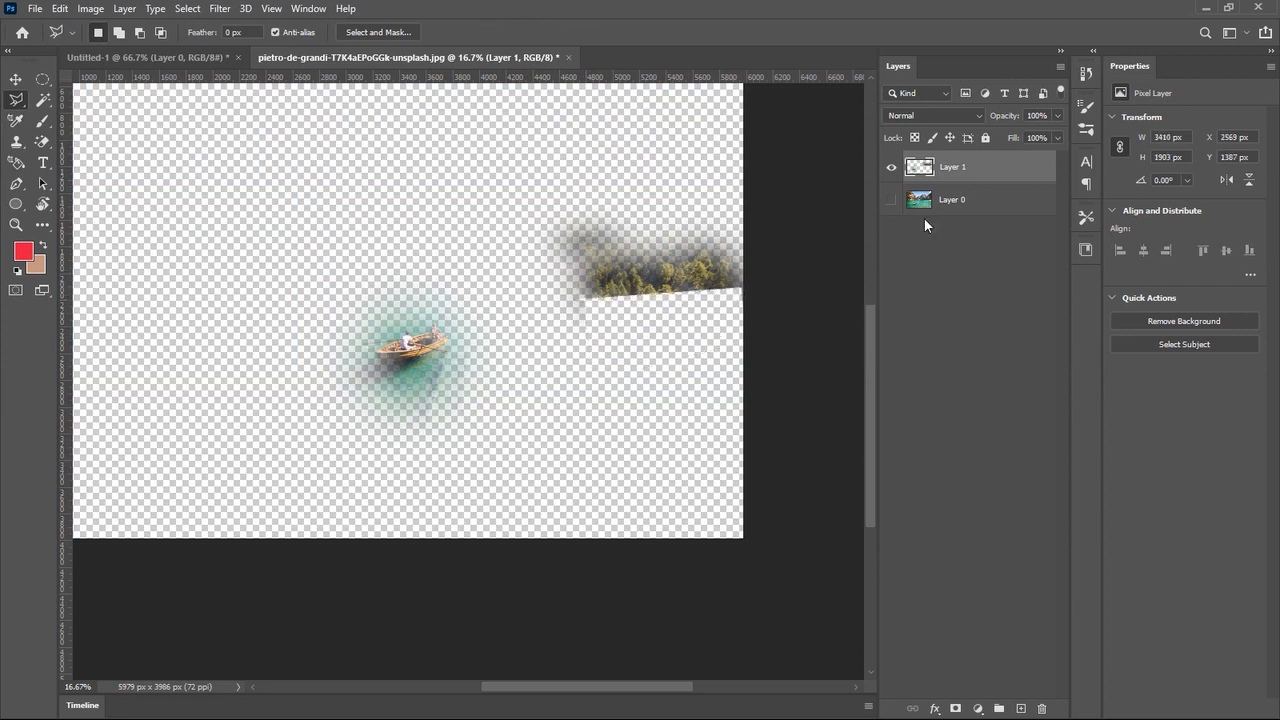
pyautogui.click(891, 200)
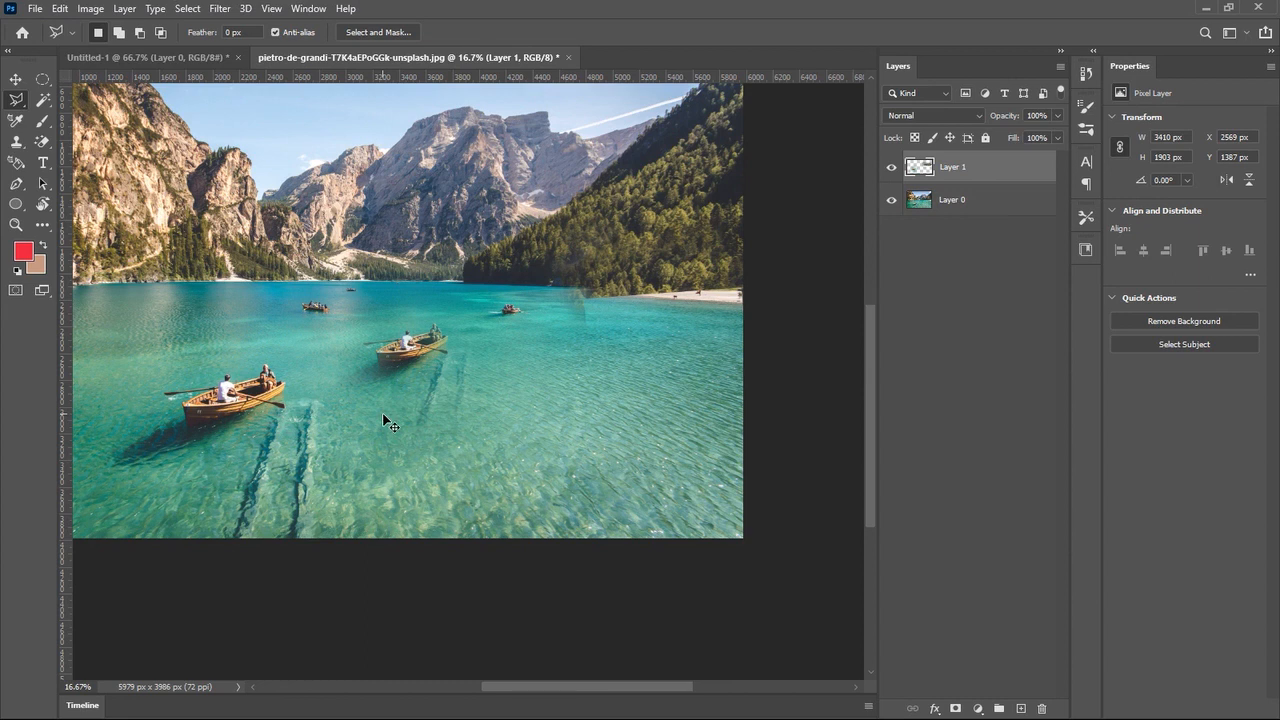
pyautogui.hotkey('ctrl', 'z')
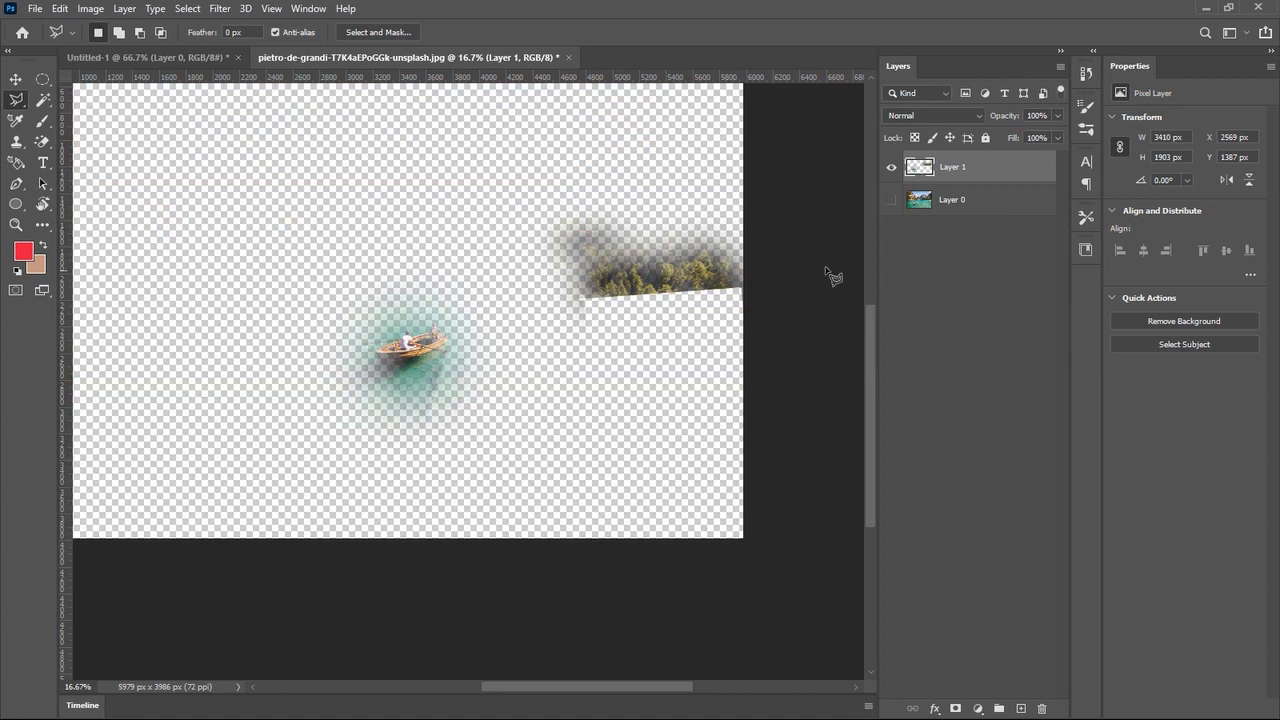
# Show Layer 0 again and move Layer 1's cloned rowboat and trees to about X 2719 px, Y 1261 px.
pyautogui.click(899, 201)
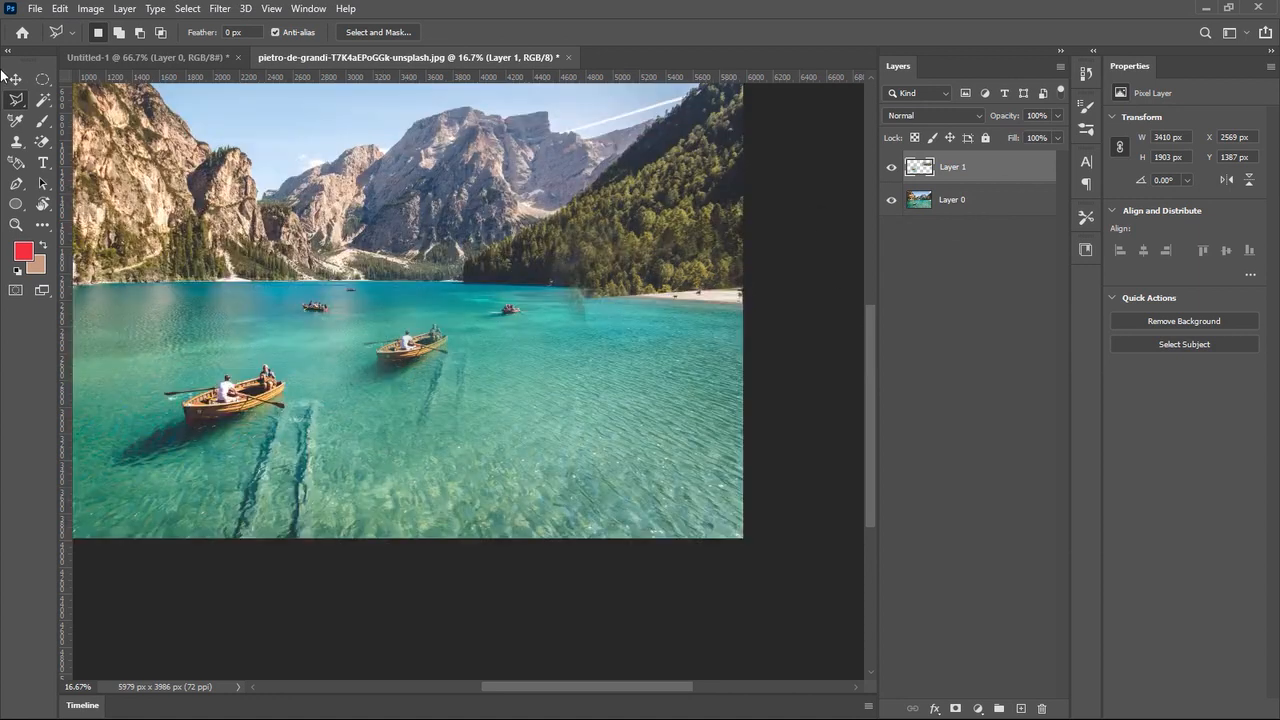
pyautogui.press('v')
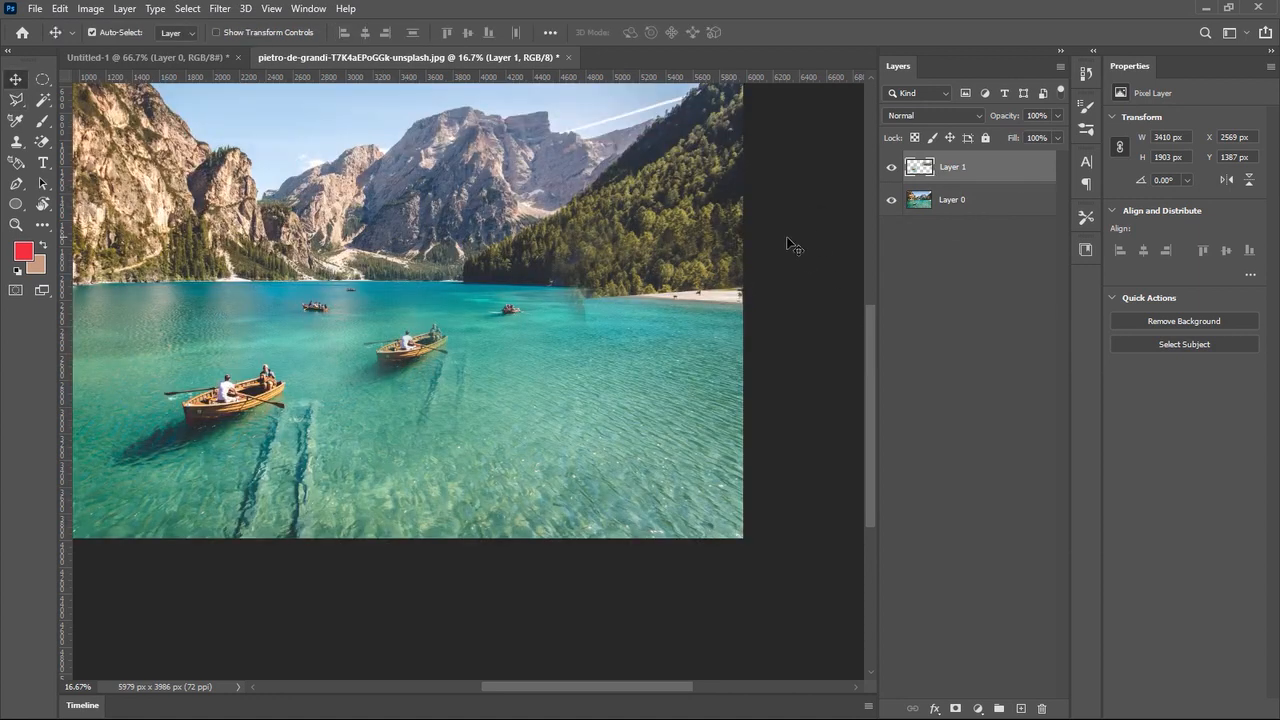
pyautogui.click(956, 202)
pyautogui.click(949, 177)
pyautogui.moveTo(723, 269)
pyautogui.mouseDown()
pyautogui.moveTo(728, 299)
pyautogui.moveTo(735, 277)
pyautogui.moveTo(726, 289)
pyautogui.moveTo(692, 236)
pyautogui.moveTo(706, 262)
pyautogui.moveTo(711, 249)
pyautogui.mouseUp()
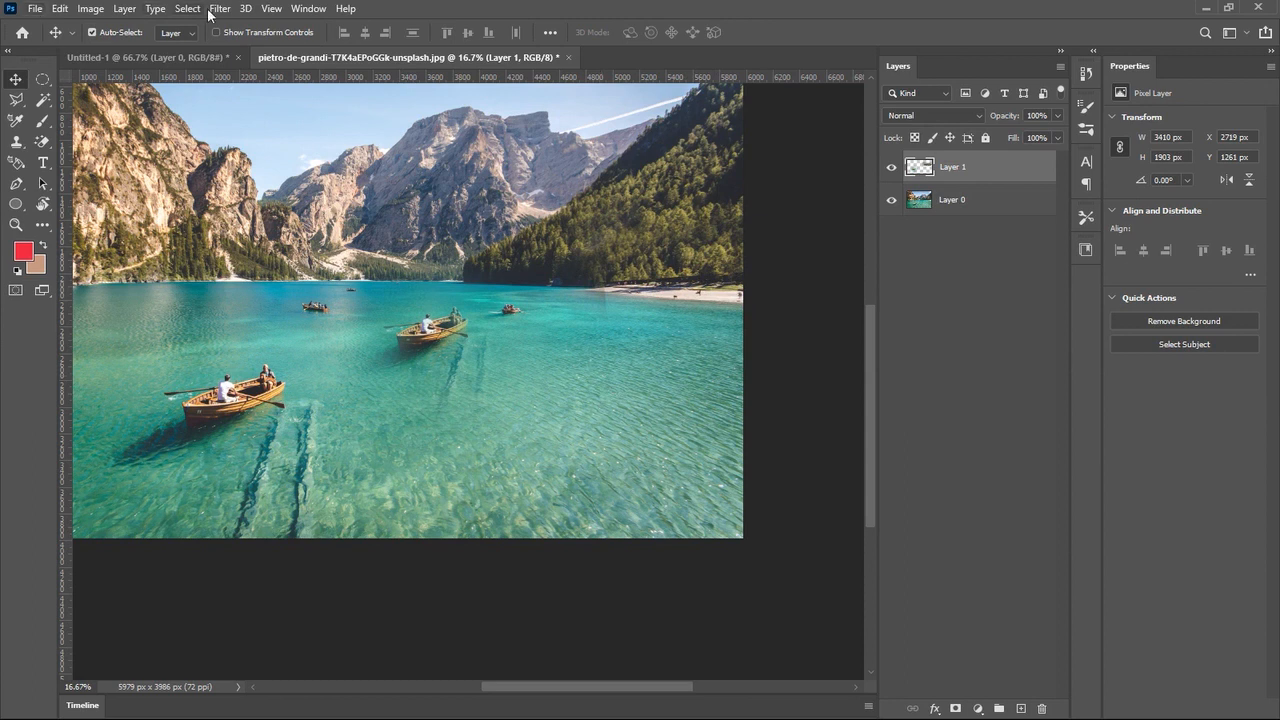
# Show the Clone Source settings and activate the first clone source.
pyautogui.click(308, 8)
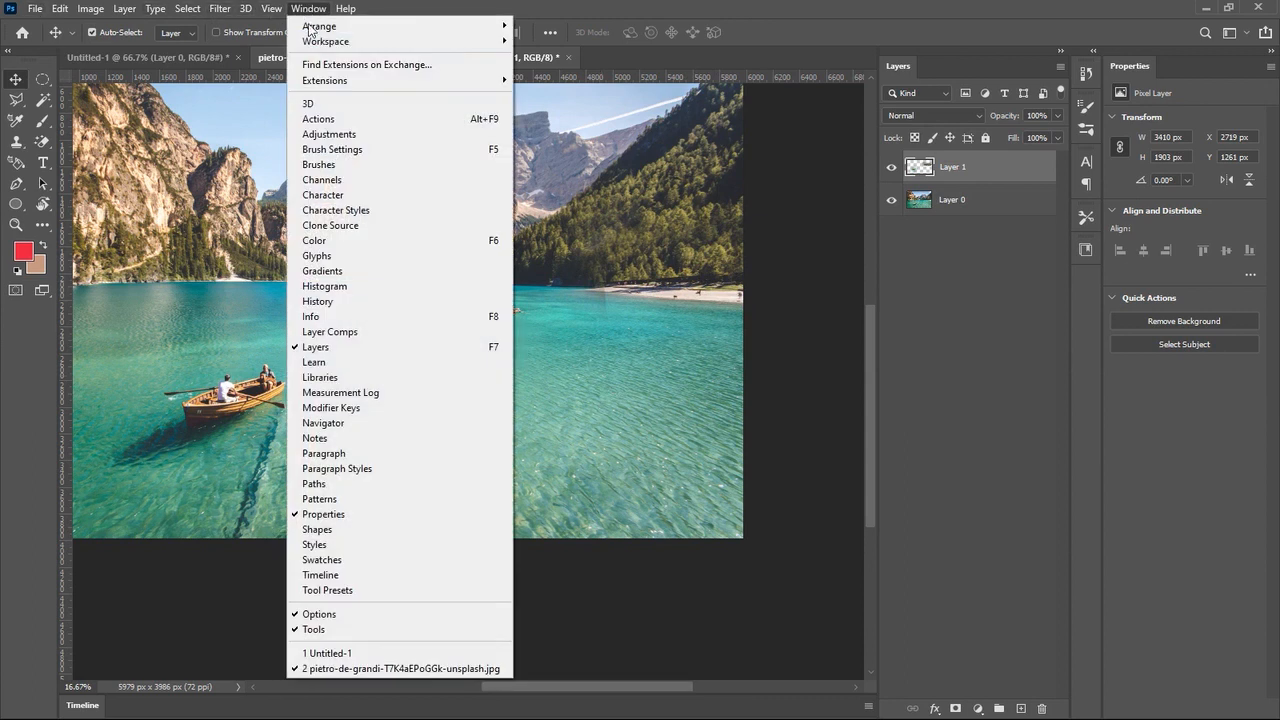
pyautogui.click(410, 225)
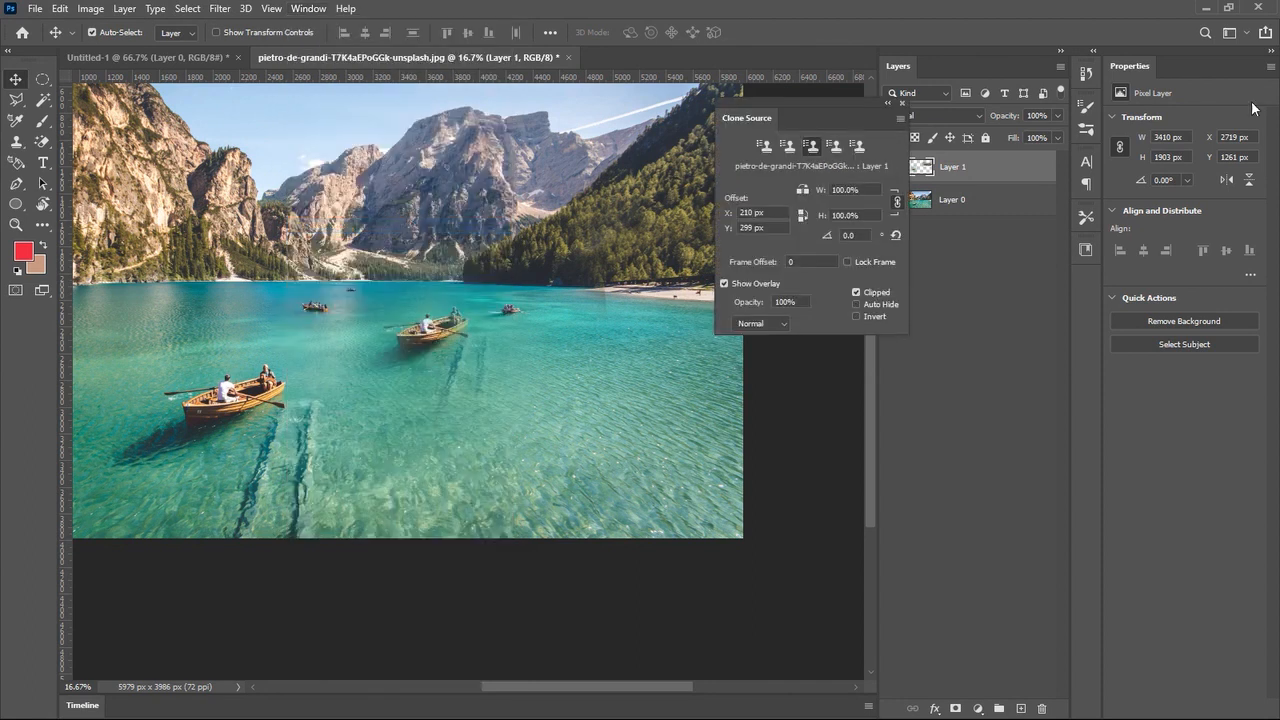
pyautogui.click(764, 147)
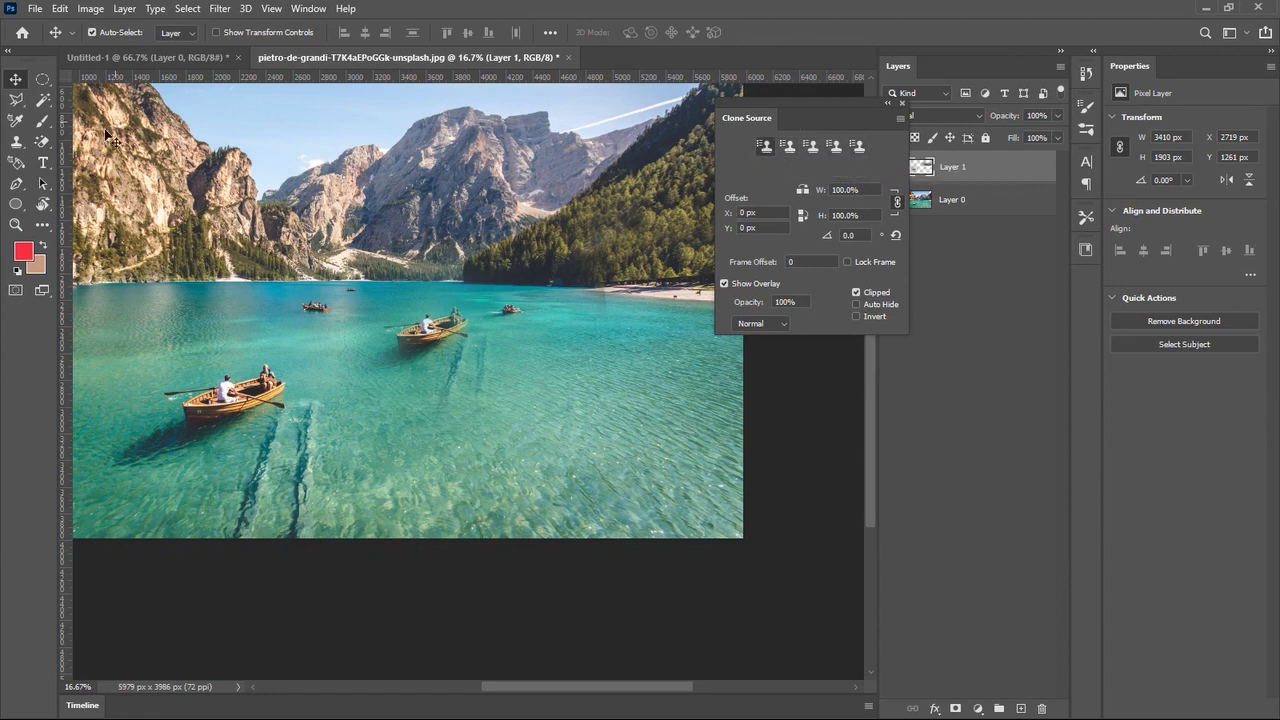
# Sample the small distant boat on Layer 0 with the Clone Stamp and clone it onto the open water.
pyautogui.click(17, 142)
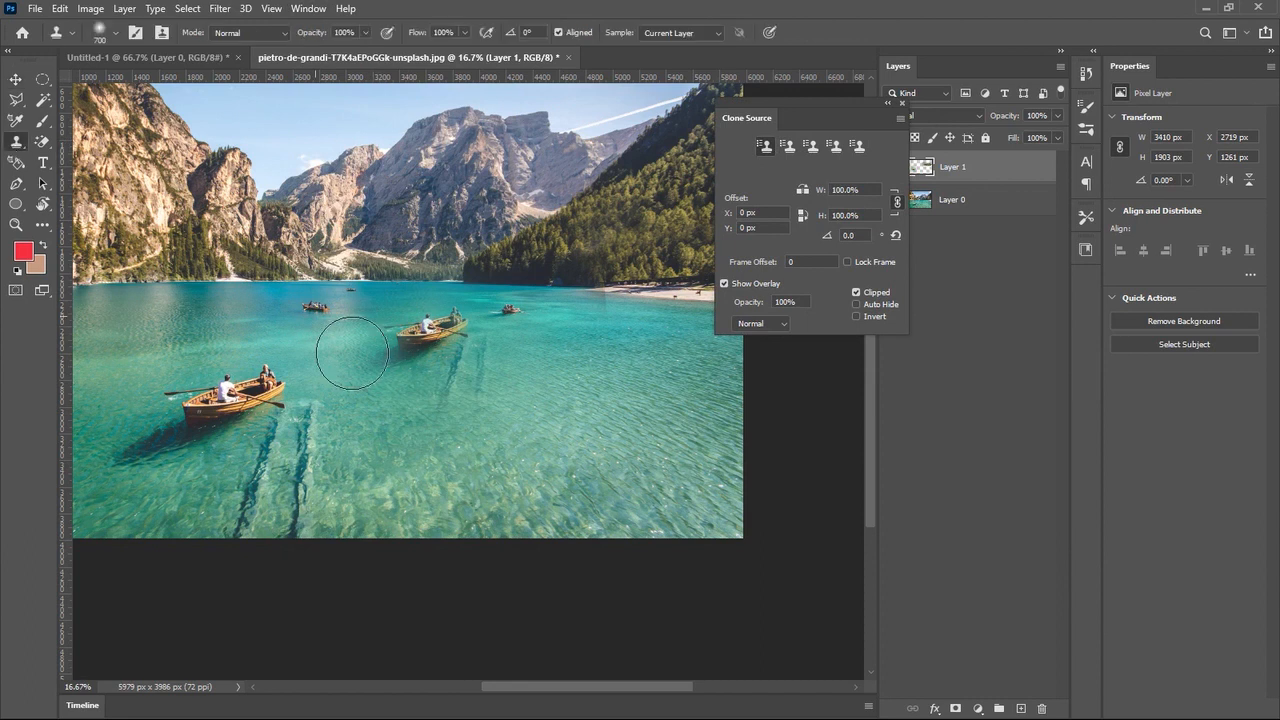
pyautogui.keyDown('alt'); pyautogui.click(352, 352); pyautogui.keyUp('alt')
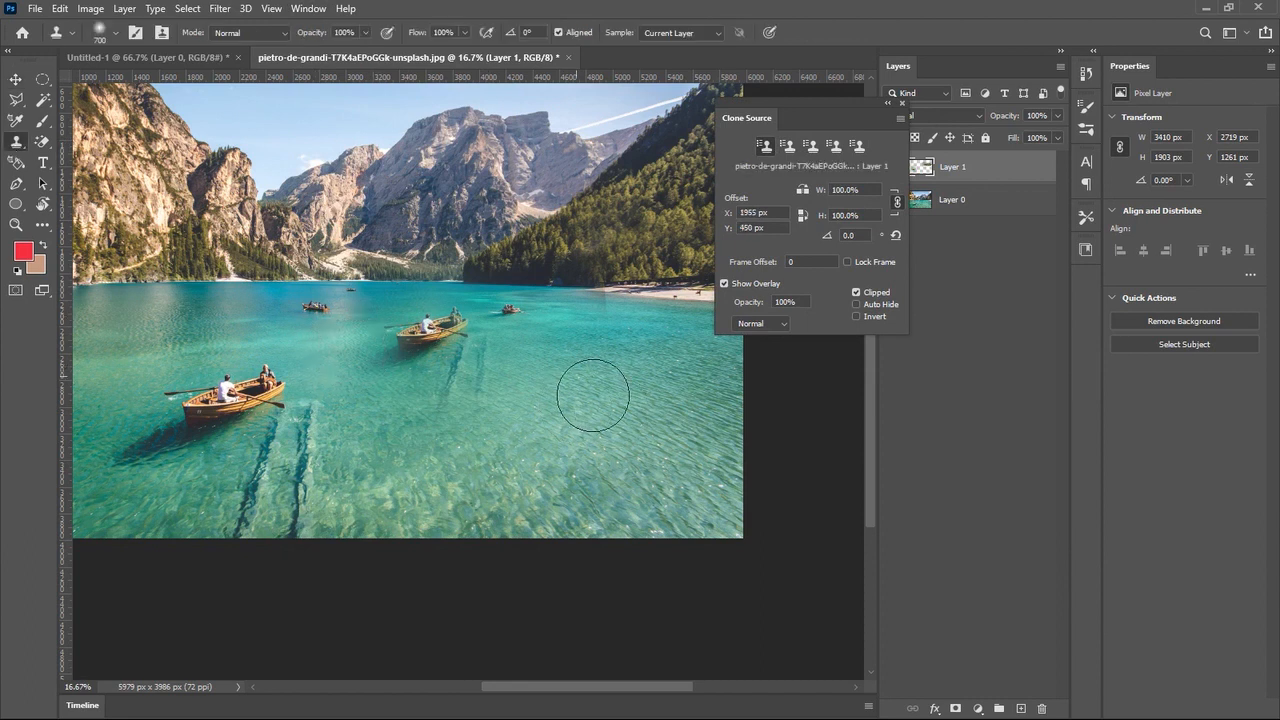
pyautogui.keyDown('alt'); pyautogui.click(318, 324); pyautogui.keyUp('alt')
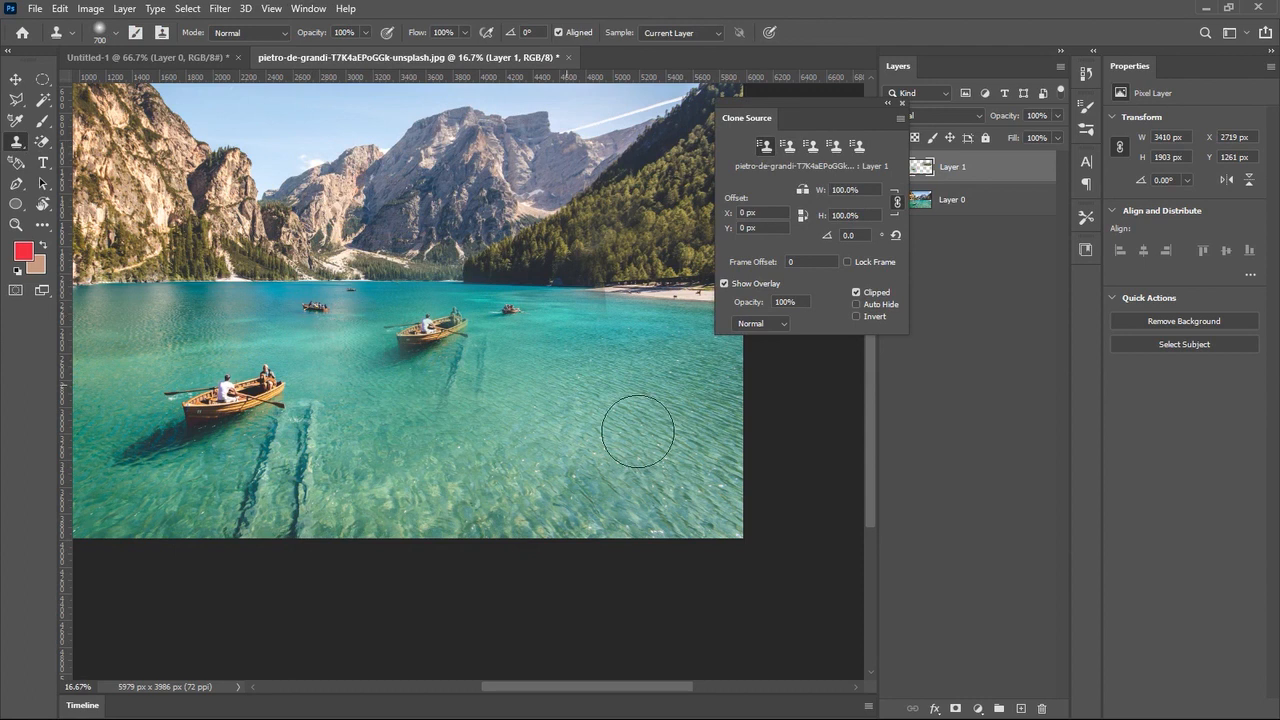
pyautogui.moveTo(623, 407)
pyautogui.mouseDown()
pyautogui.moveTo(561, 408)
pyautogui.moveTo(678, 394)
pyautogui.moveTo(685, 343)
pyautogui.moveTo(687, 375)
pyautogui.moveTo(614, 399)
pyautogui.mouseUp()
pyautogui.click(1005, 208)
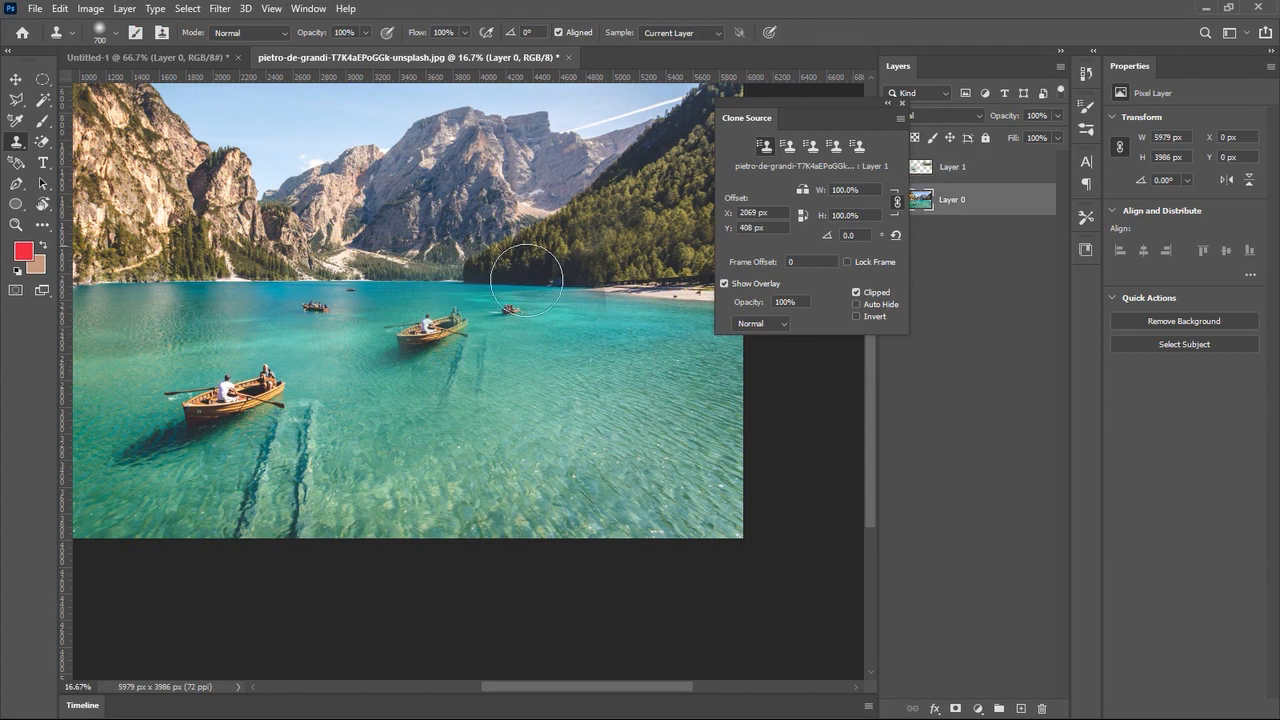
pyautogui.keyDown('alt'); pyautogui.click(323, 311); pyautogui.keyUp('alt')
pyautogui.moveTo(595, 414); pyautogui.dragTo(586, 403)
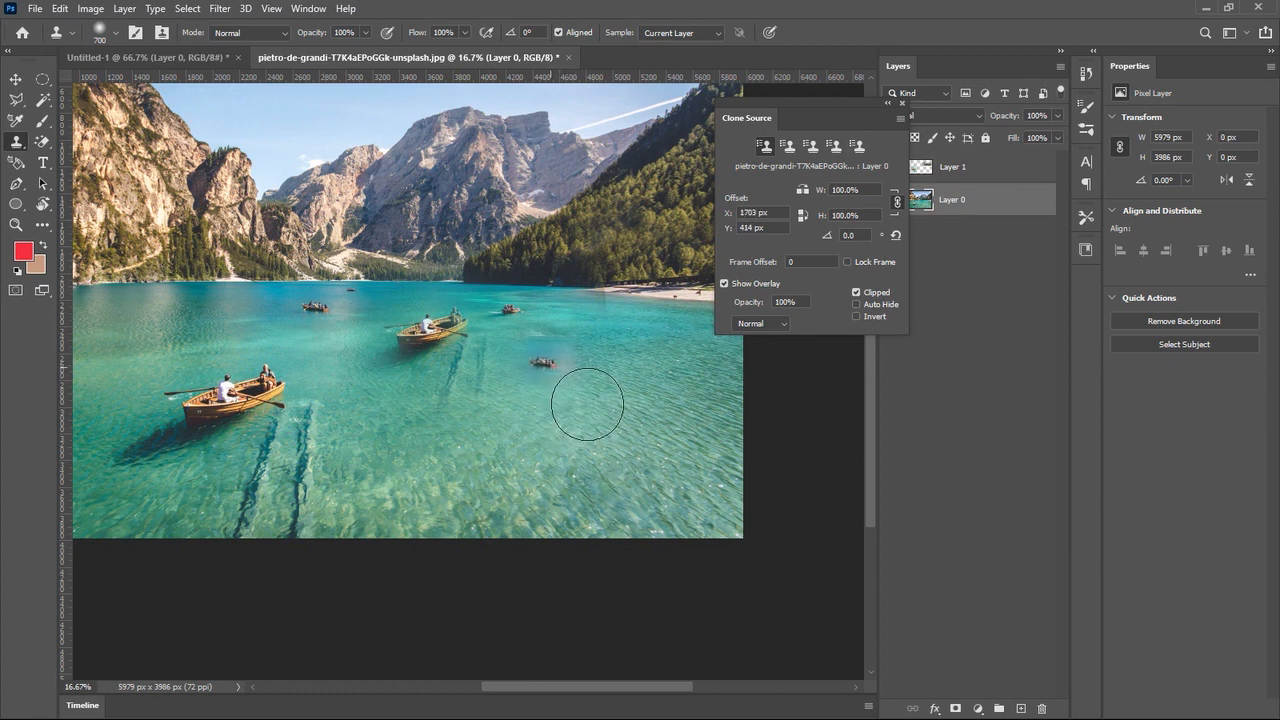
# Sample the area around the middle rowboat into the second clone source, try cloning from it, and undo the strokes.
pyautogui.click(786, 148)
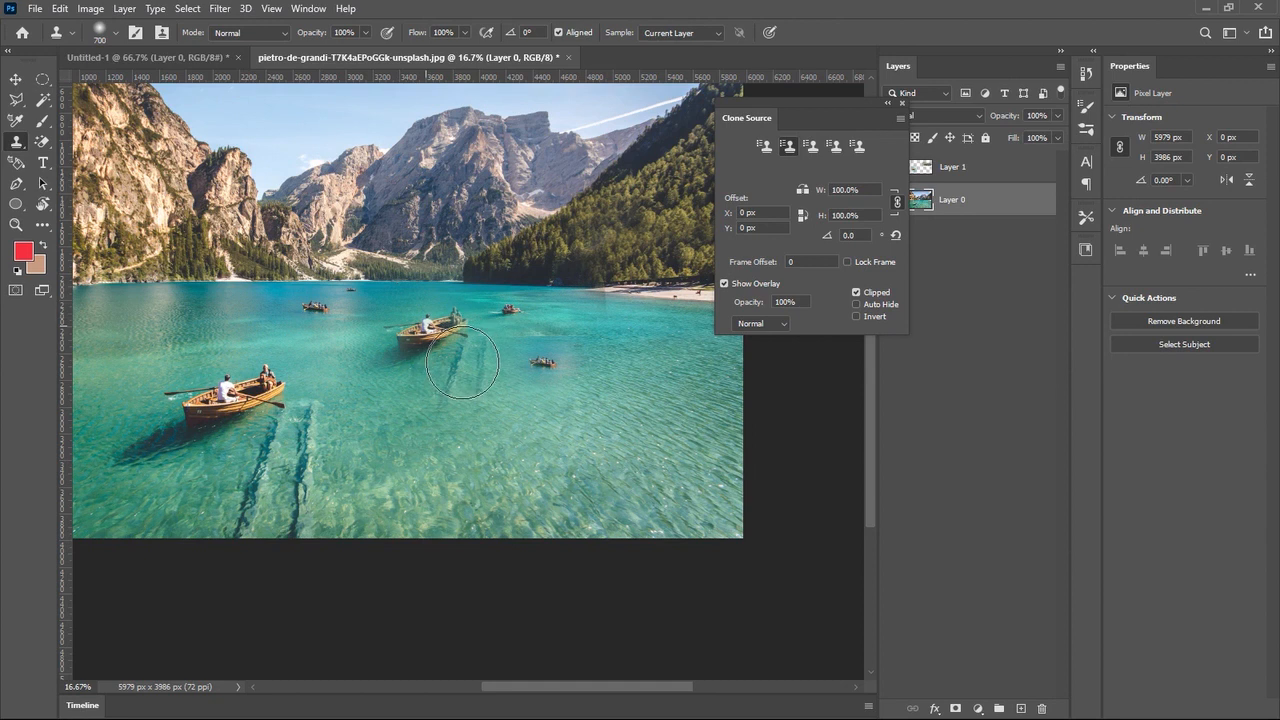
pyautogui.keyDown('alt'); pyautogui.click(455, 342); pyautogui.keyUp('alt')
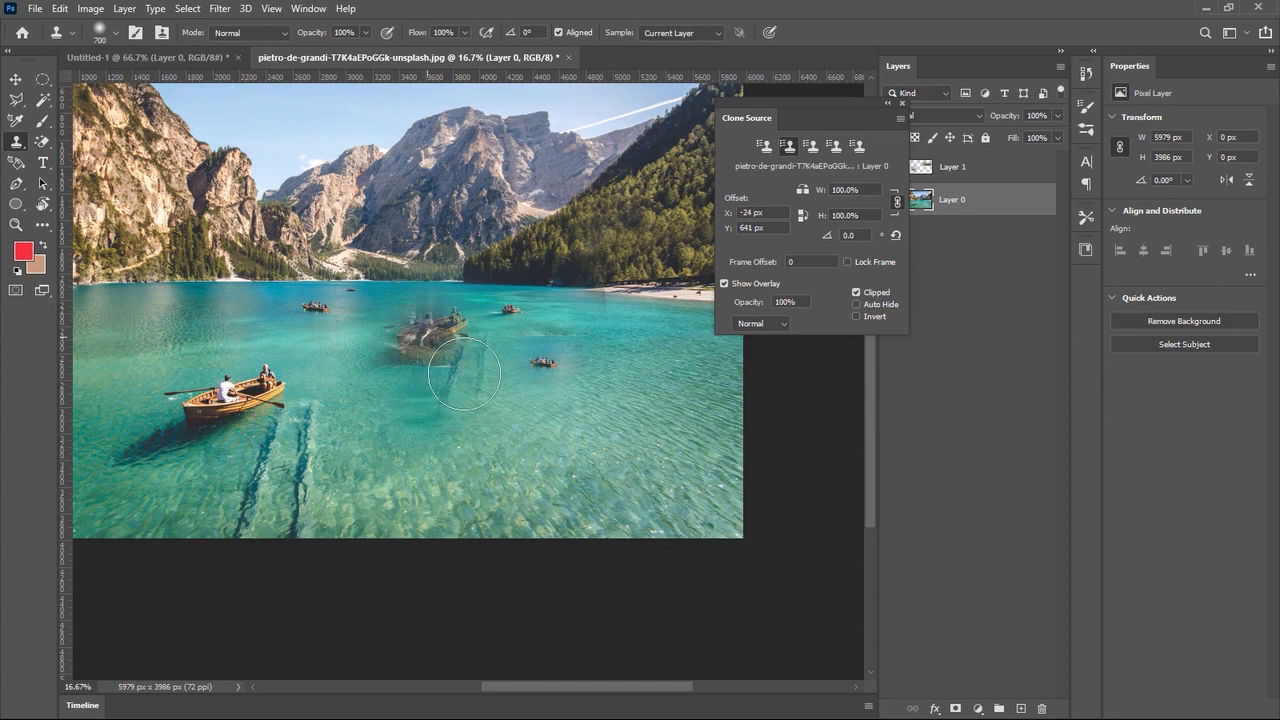
pyautogui.click(445, 175)
pyautogui.hotkey('ctrl', 'z')
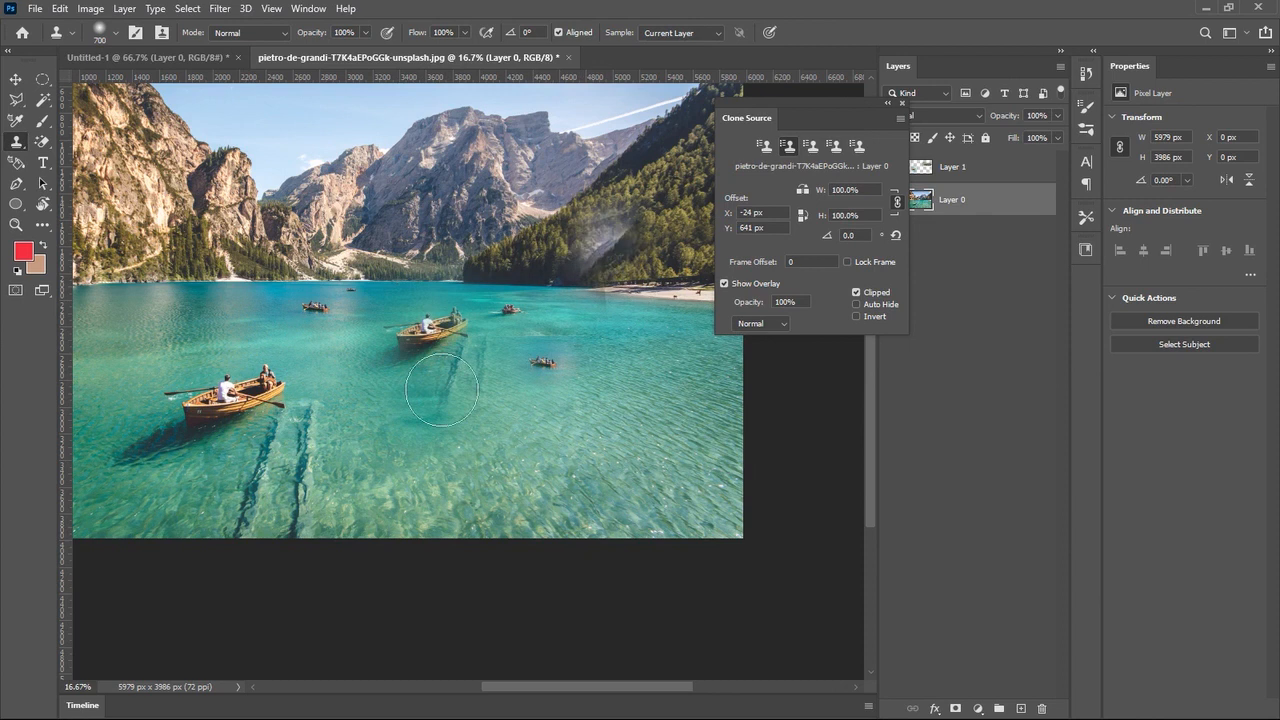
pyautogui.keyDown('alt'); pyautogui.click(457, 378); pyautogui.keyUp('alt')
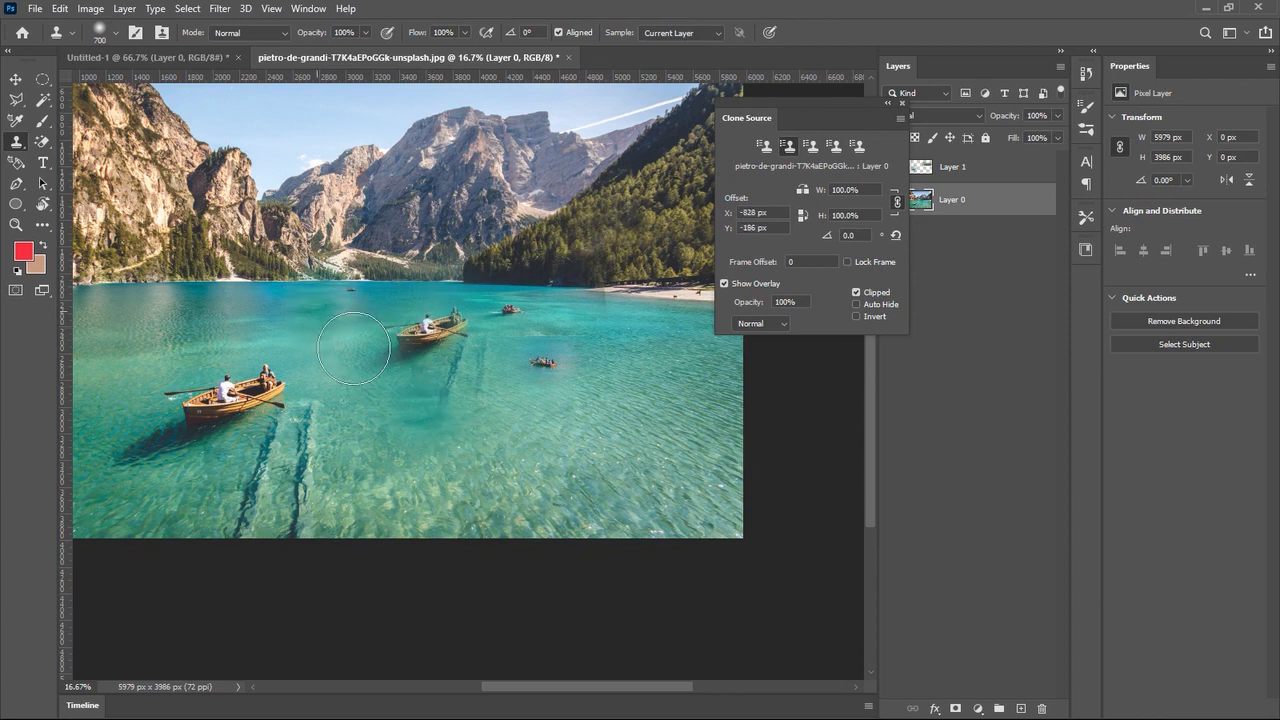
pyautogui.moveTo(436, 340); pyautogui.dragTo(457, 363)
pyautogui.hotkey('ctrl', 'z')
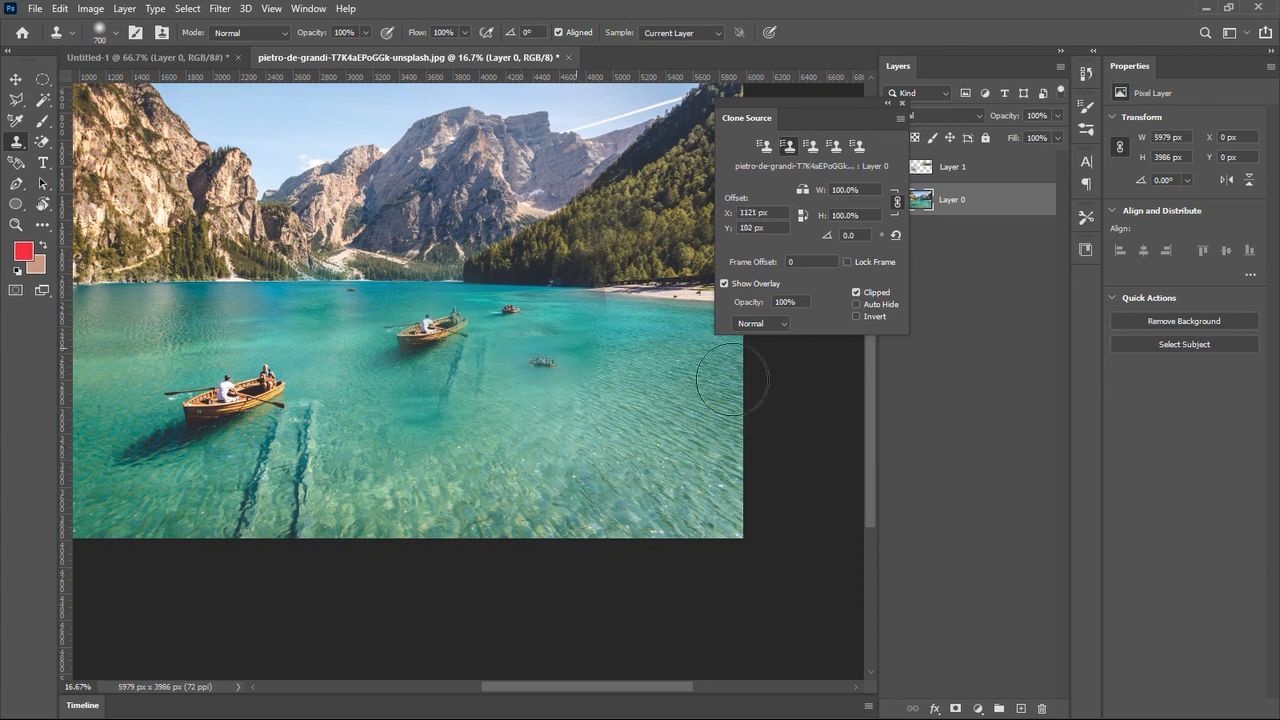
pyautogui.hotkey('ctrl', 'z')
pyautogui.hotkey('ctrl', 'z')
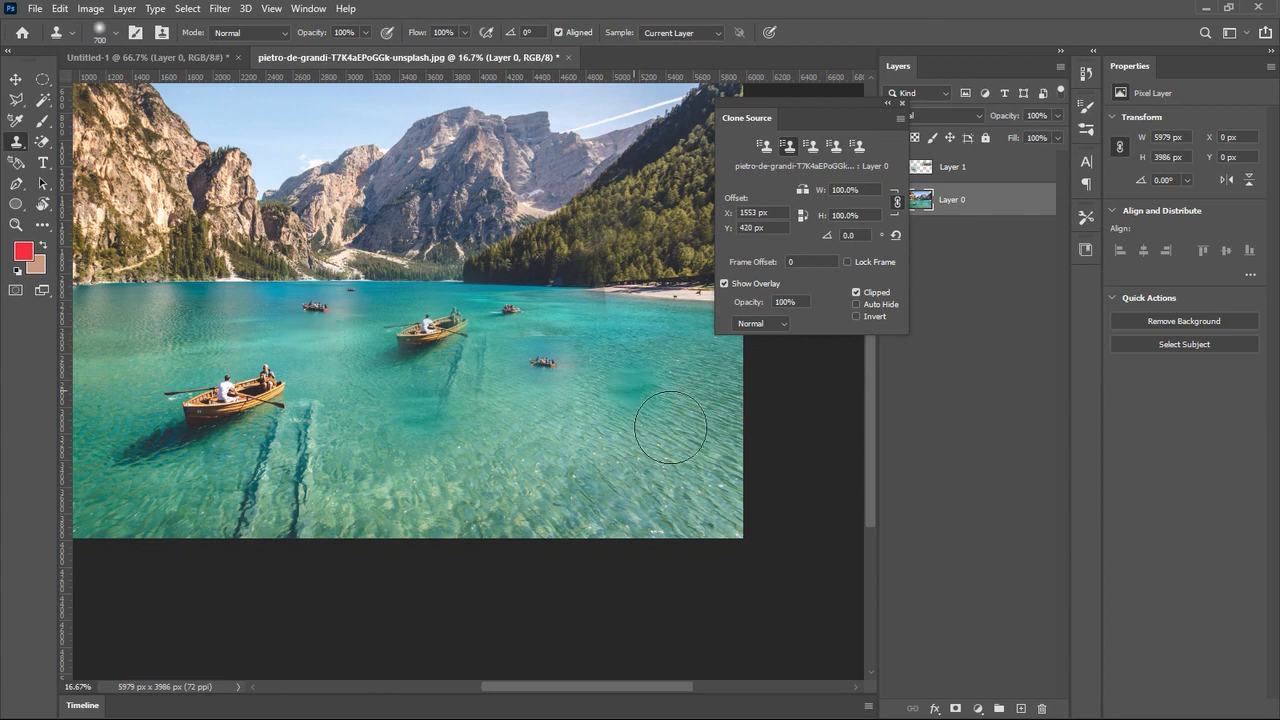
# Activate the third clone source, turn off Clipped for its overlay, and resample from the rocky hillside on Layer 0.
pyautogui.click(818, 147)
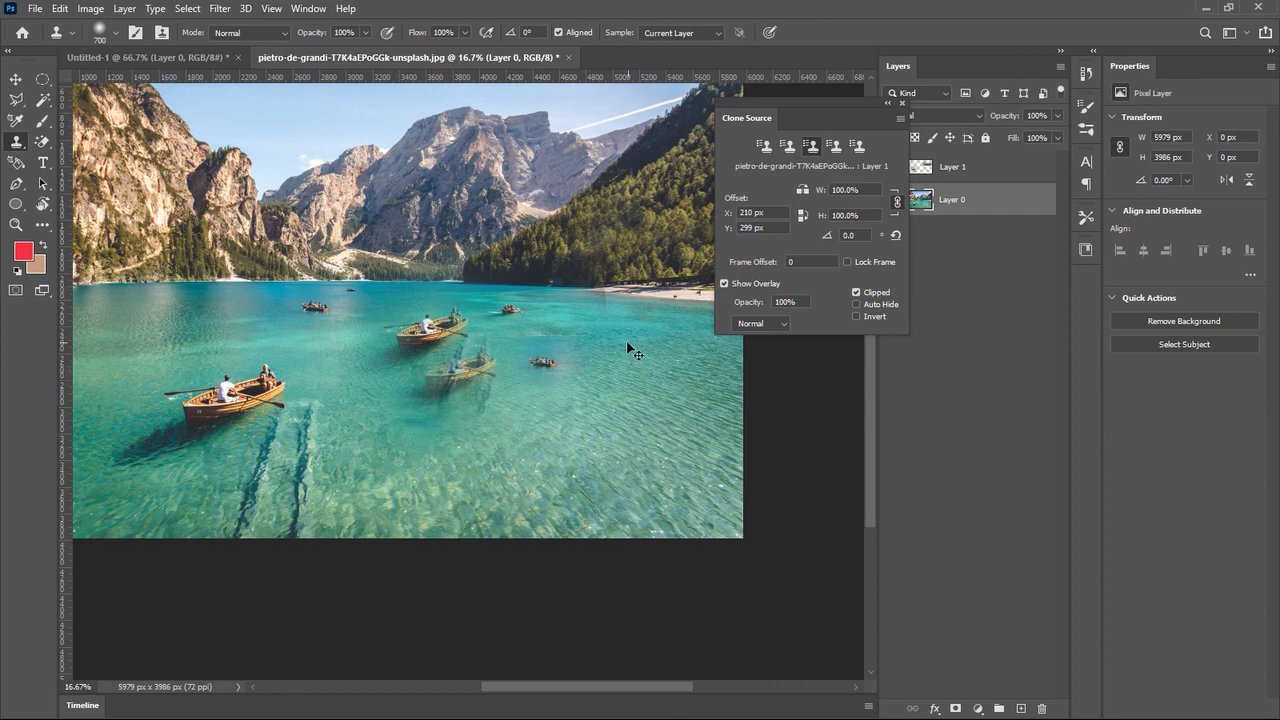
pyautogui.press('z')
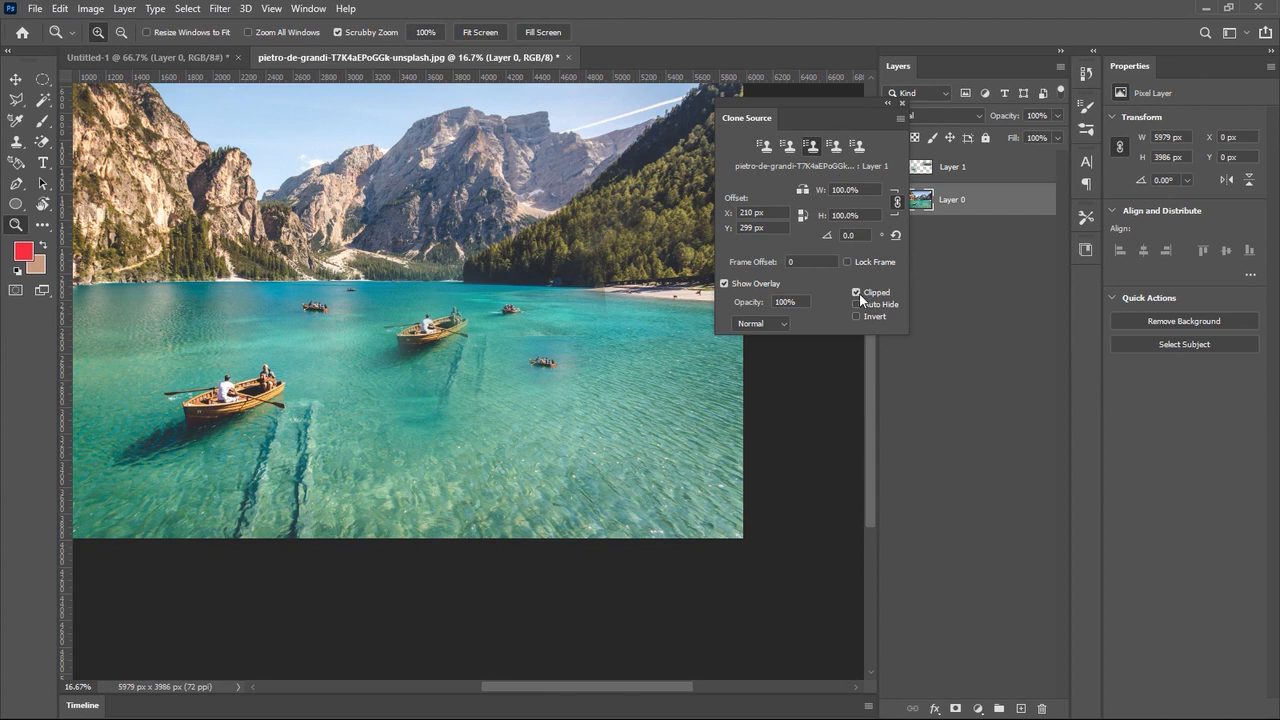
pyautogui.keyDown('alt'); pyautogui.click(563, 325); pyautogui.keyUp('alt')
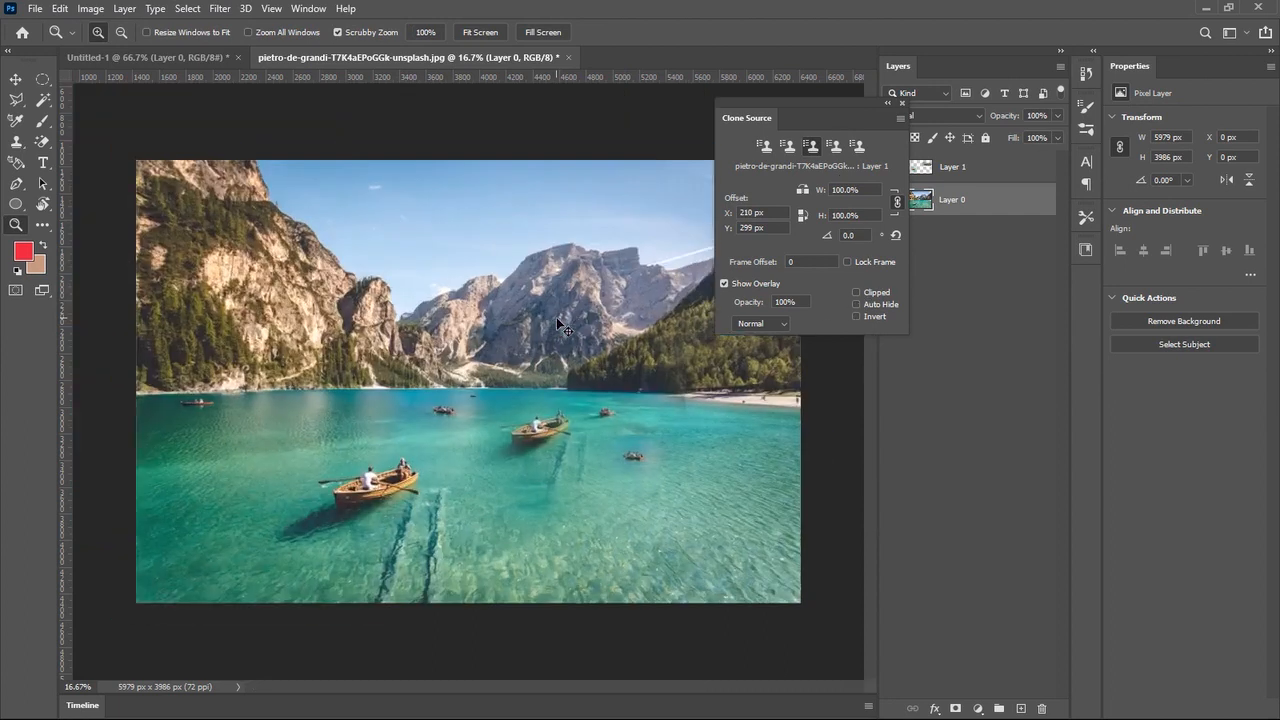
pyautogui.click(16, 142)
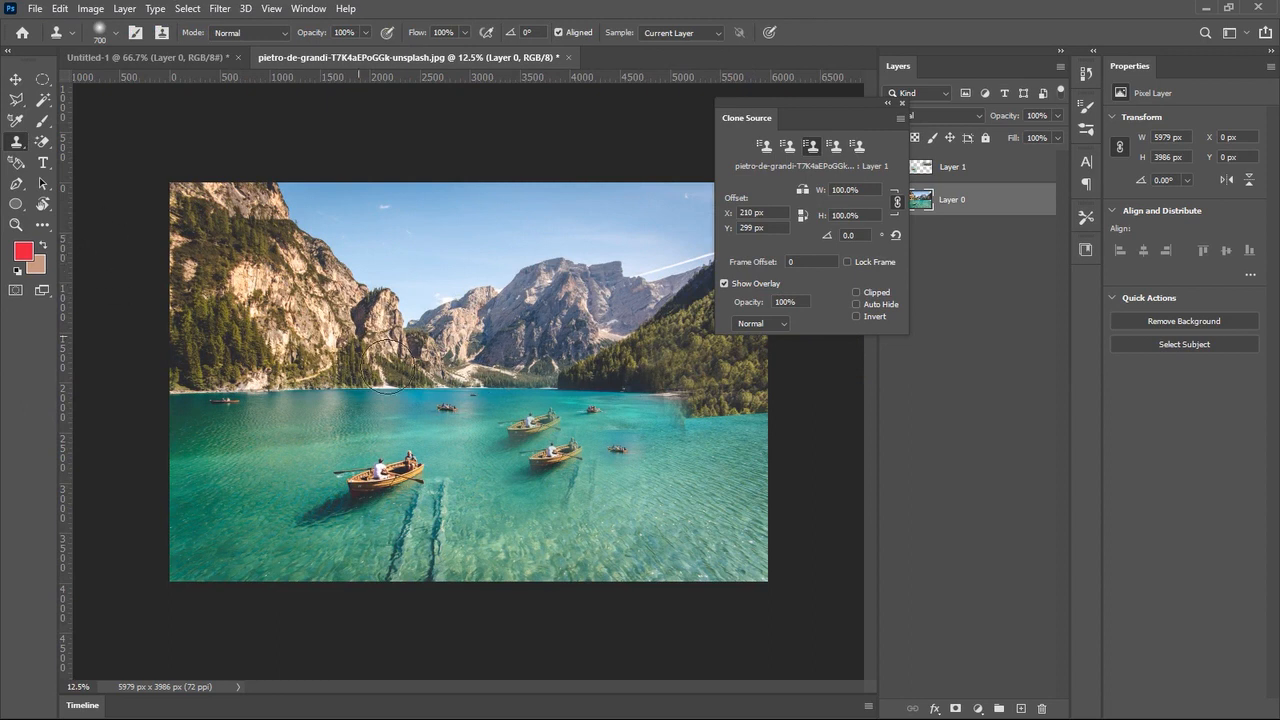
pyautogui.keyDown('alt'); pyautogui.click(373, 357); pyautogui.keyUp('alt')
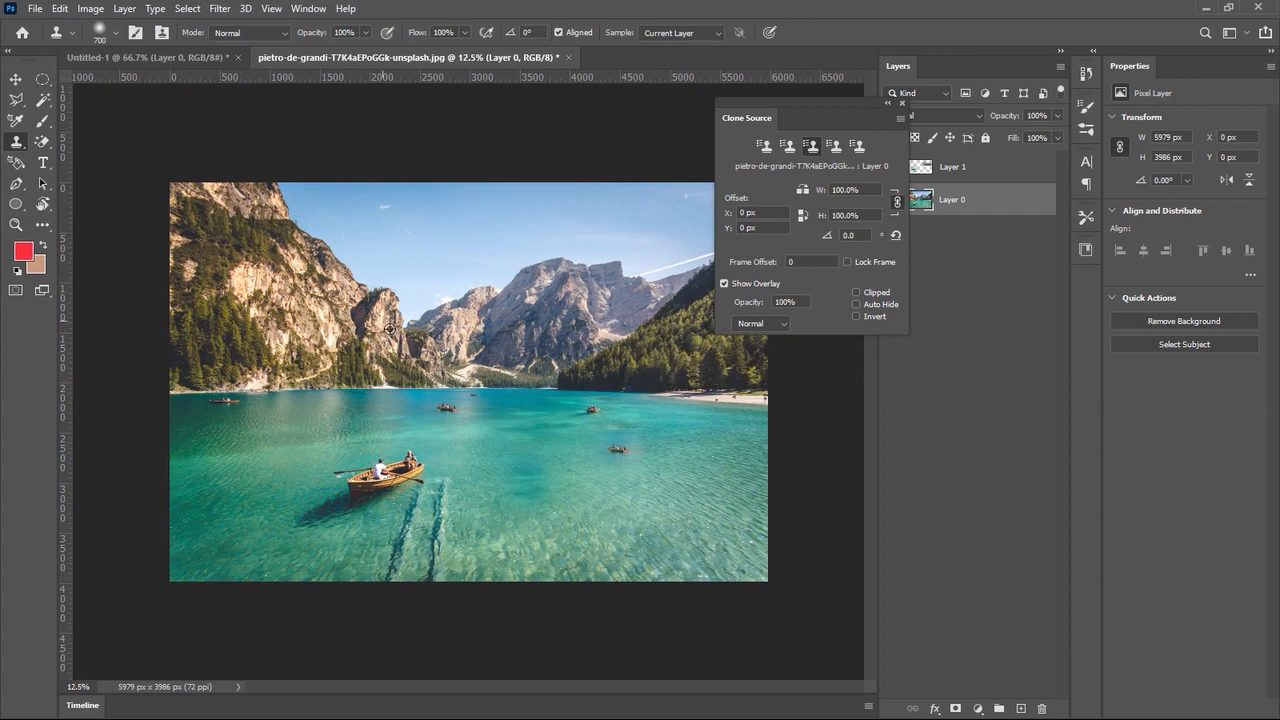
pyautogui.hotkey('ctrl', 'z')
# Turn on Clipped and clone the sampled central mountain across the hillsides and sky of Layer 0.
pyautogui.click(860, 294)
pyautogui.keyDown('alt'); pyautogui.click(565, 332); pyautogui.keyUp('alt')
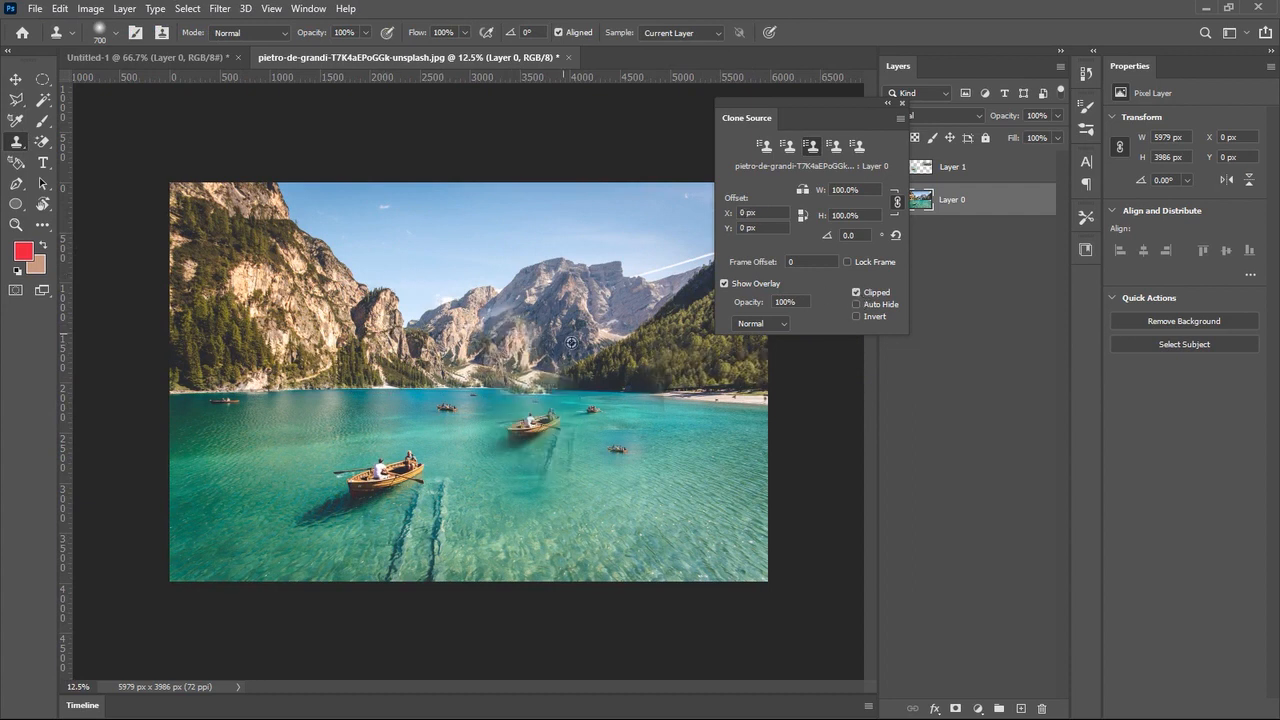
pyautogui.moveTo(460, 324)
pyautogui.mouseDown()
pyautogui.moveTo(548, 366)
pyautogui.moveTo(563, 280)
pyautogui.moveTo(410, 287)
pyautogui.moveTo(461, 313)
pyautogui.moveTo(432, 272)
pyautogui.mouseUp()
pyautogui.moveTo(337, 264)
pyautogui.mouseDown()
pyautogui.moveTo(531, 274)
pyautogui.moveTo(630, 295)
pyautogui.moveTo(600, 243)
pyautogui.moveTo(655, 300)
pyautogui.moveTo(612, 244)
pyautogui.moveTo(351, 251)
pyautogui.moveTo(712, 330)
pyautogui.mouseUp()
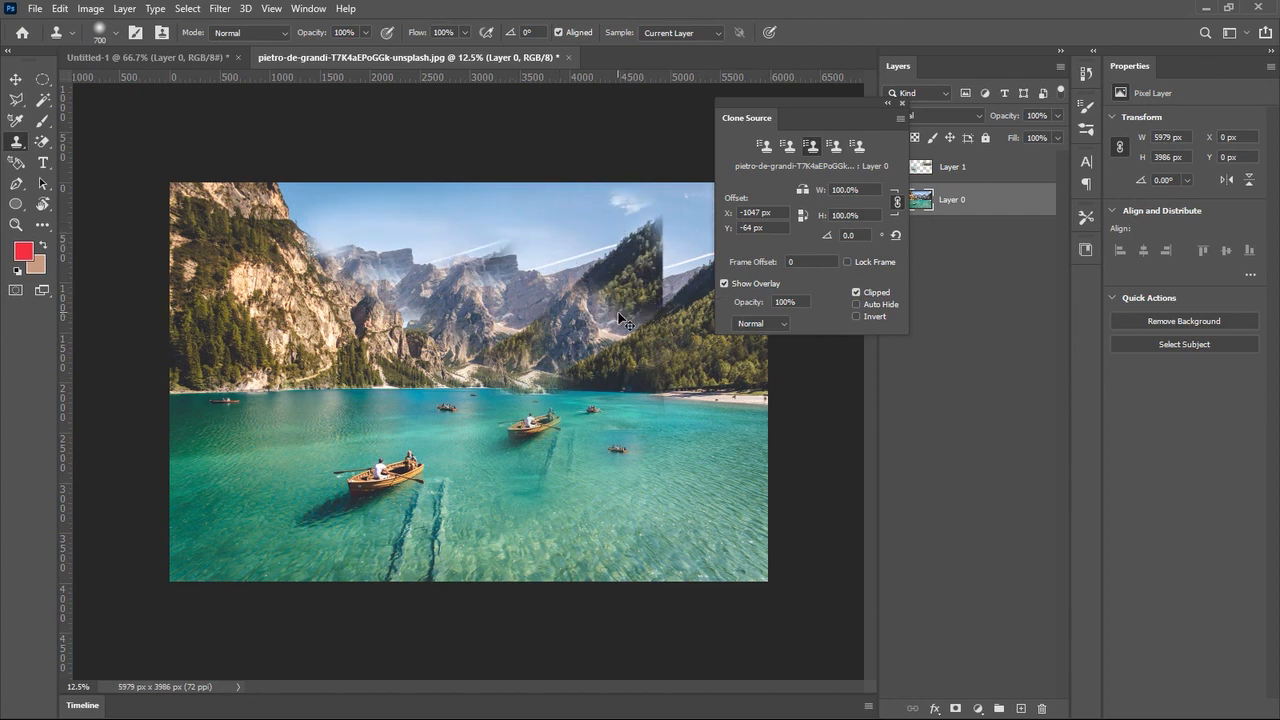
# Undo all the mountain cloning strokes on Layer 0.
pyautogui.hotkey('ctrl', 'z')
pyautogui.hotkey('ctrl', 'z')
pyautogui.hotkey('ctrl', 'z')
pyautogui.hotkey('ctrl', 'z')
pyautogui.hotkey('ctrl', 'z')
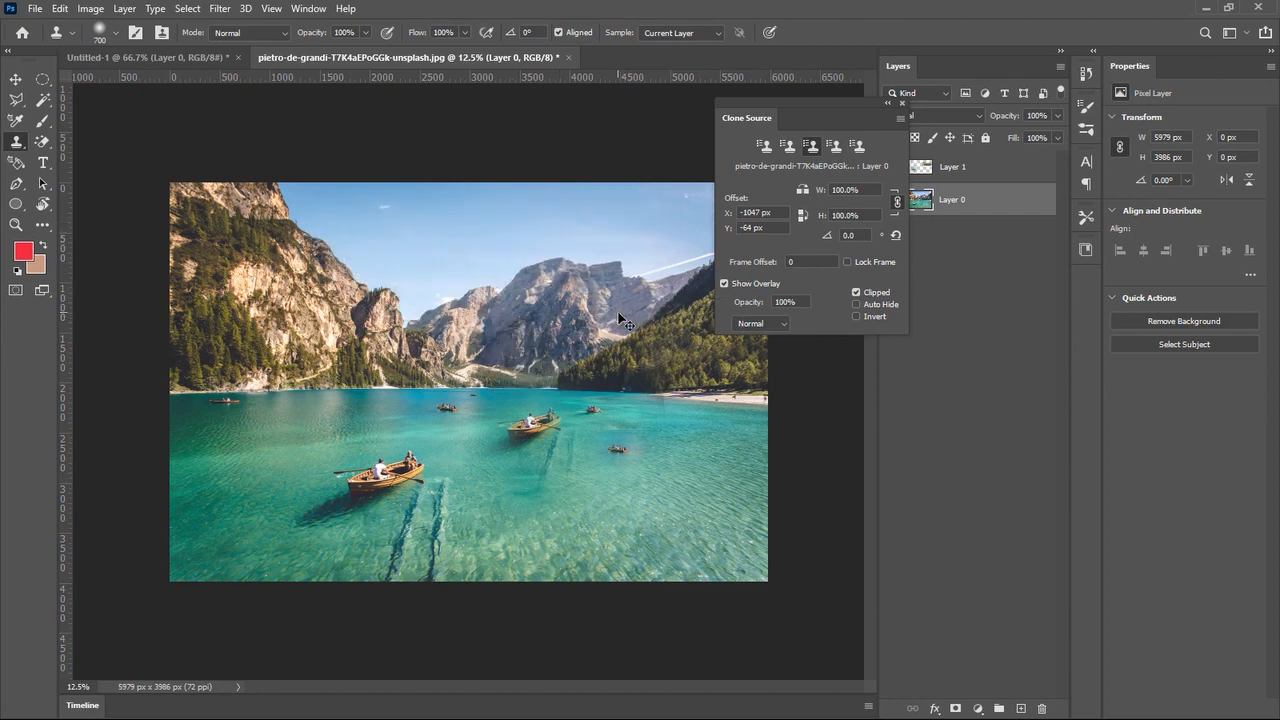
# Turn off Clipped so the Clone Stamp previews the source overlay across the whole photo.
pyautogui.press('z')
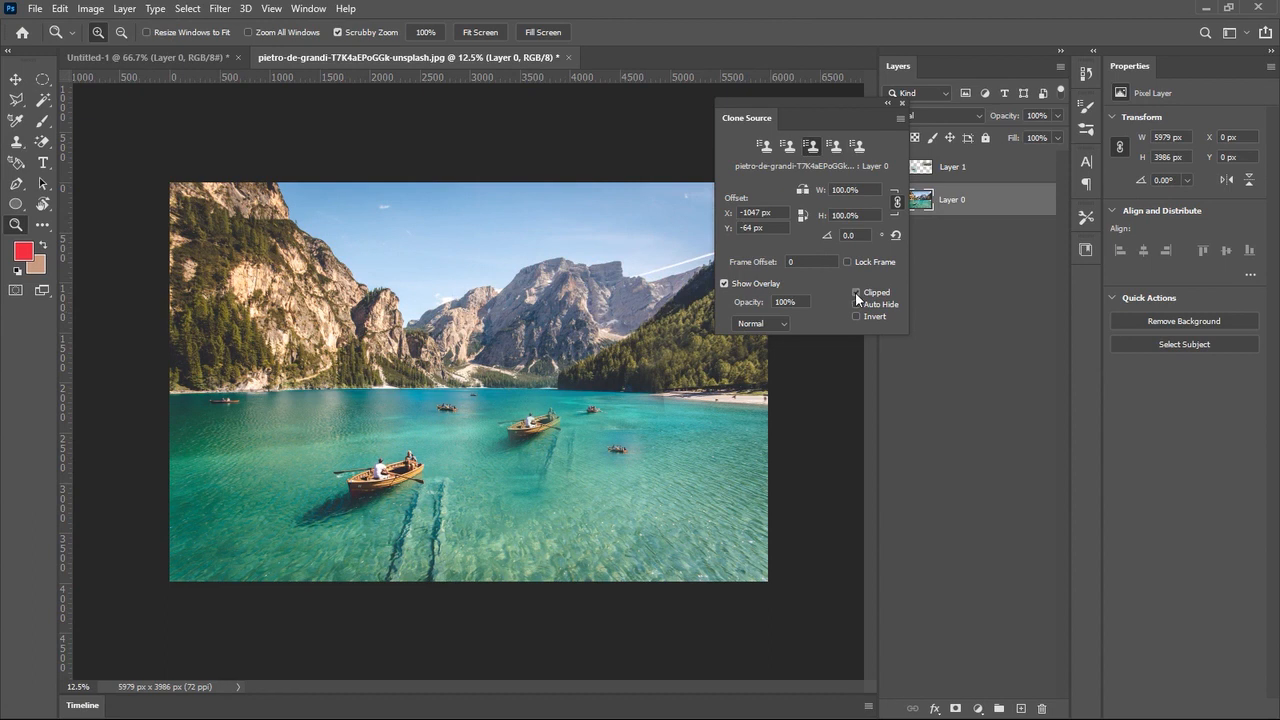
pyautogui.click(500, 268)
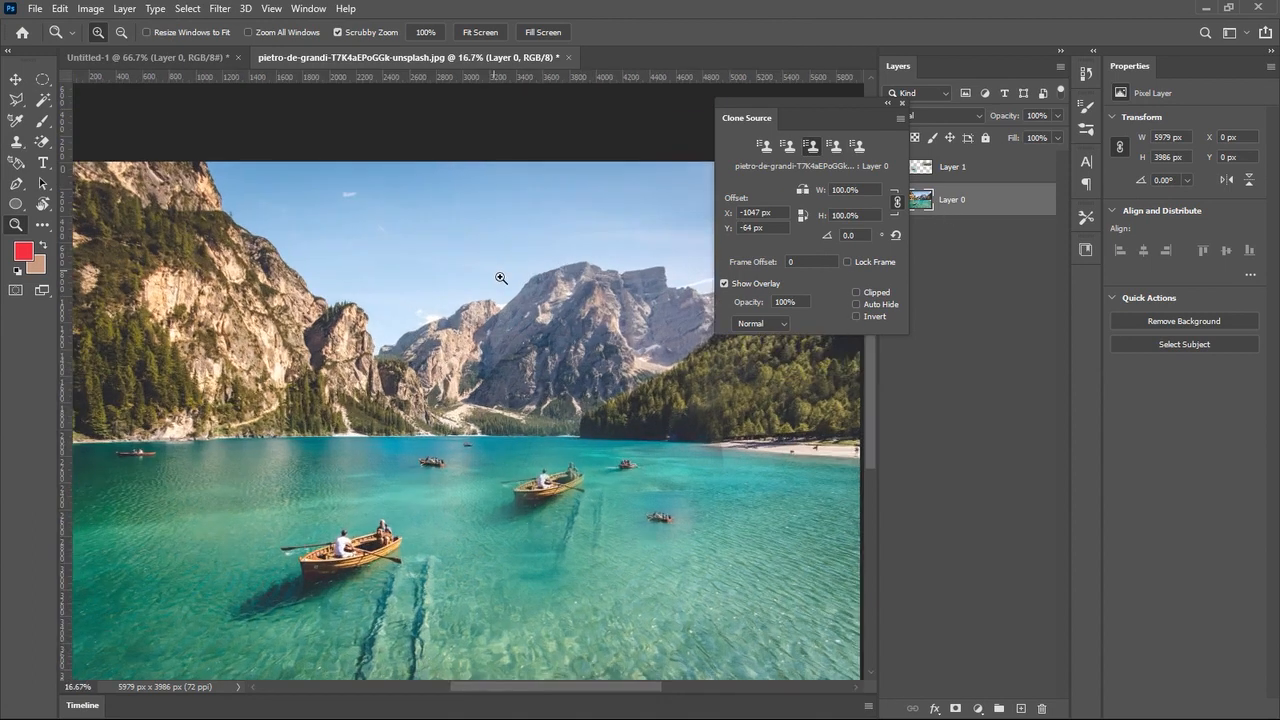
pyautogui.keyDown('alt'); pyautogui.click(500, 280); pyautogui.keyUp('alt')
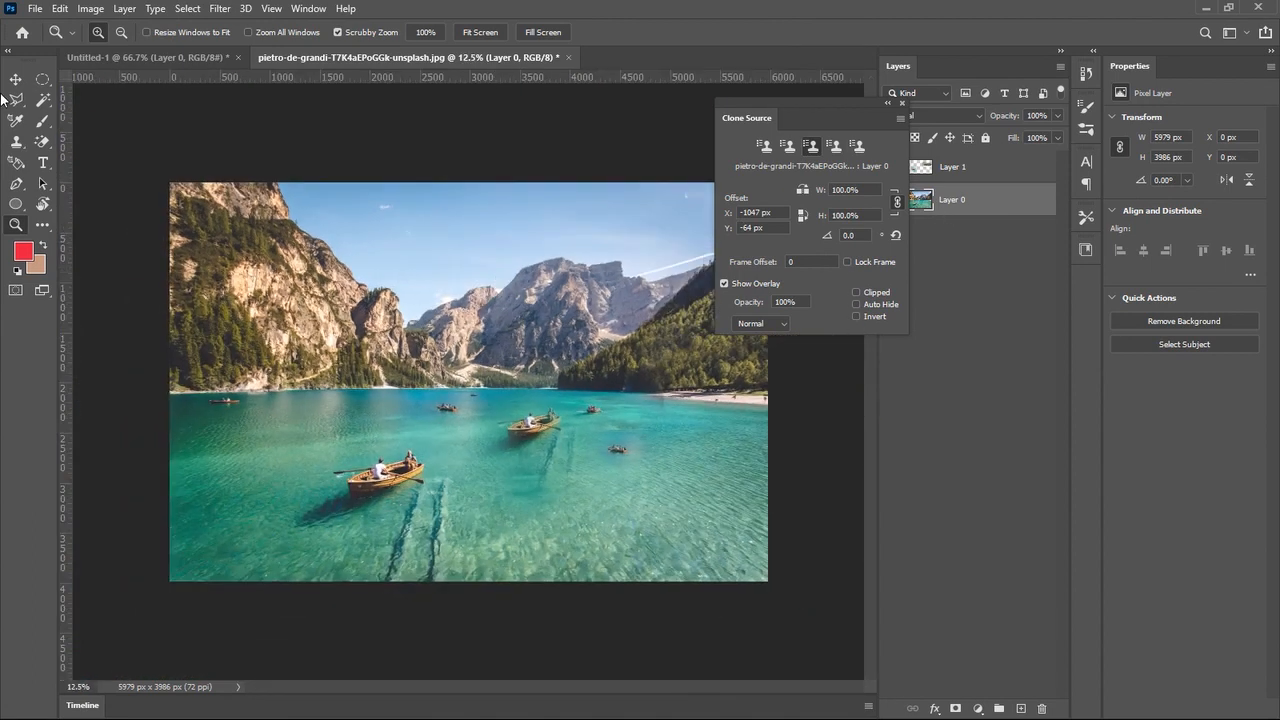
pyautogui.click(16, 141)
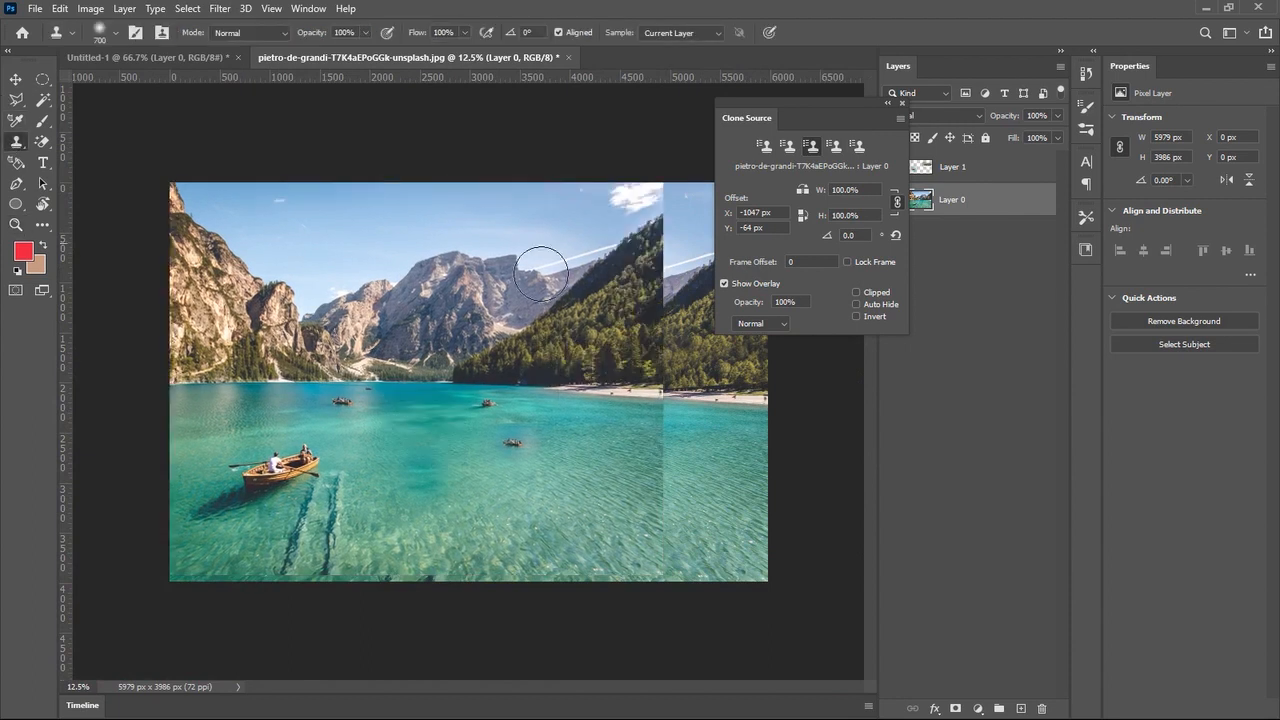
# Try cloning the forest over the base of the central mountain on Layer 0 and undo the stroke.
pyautogui.moveTo(621, 362)
pyautogui.mouseDown()
pyautogui.moveTo(633, 371)
pyautogui.moveTo(580, 388)
pyautogui.moveTo(552, 378)
pyautogui.mouseUp()
pyautogui.press('ctrl')
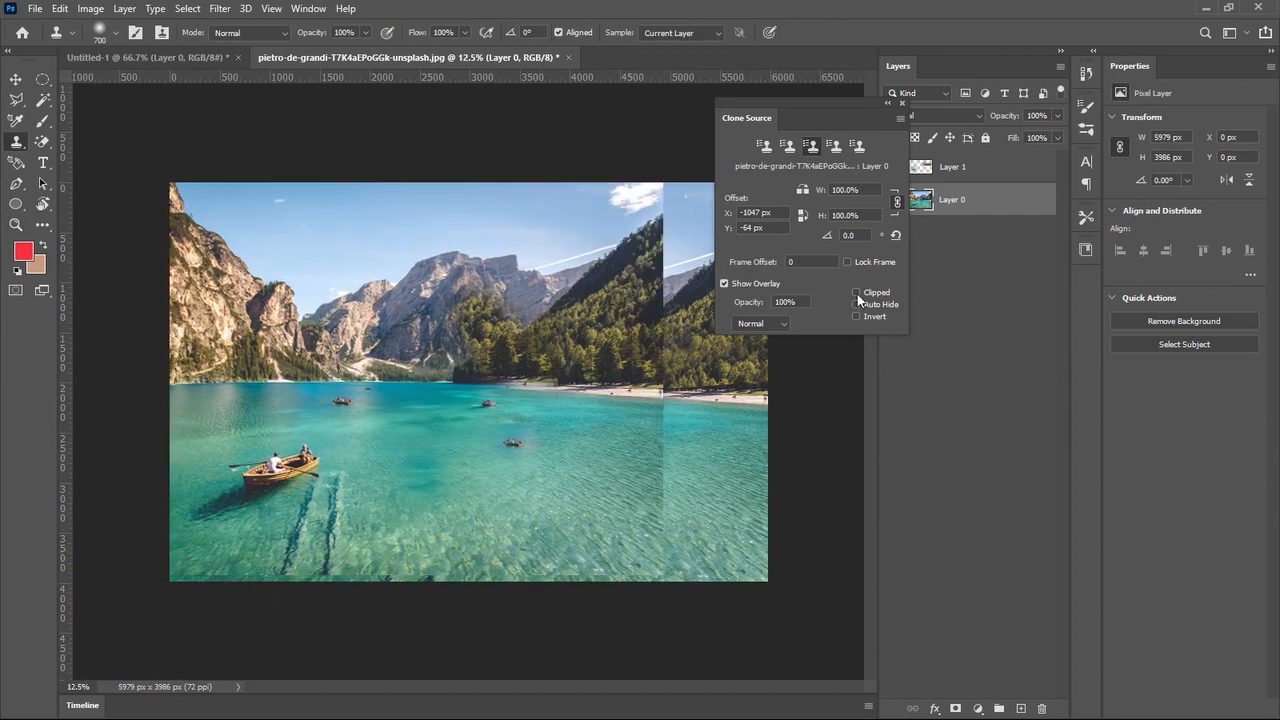
pyautogui.hotkey('ctrl', 'z')
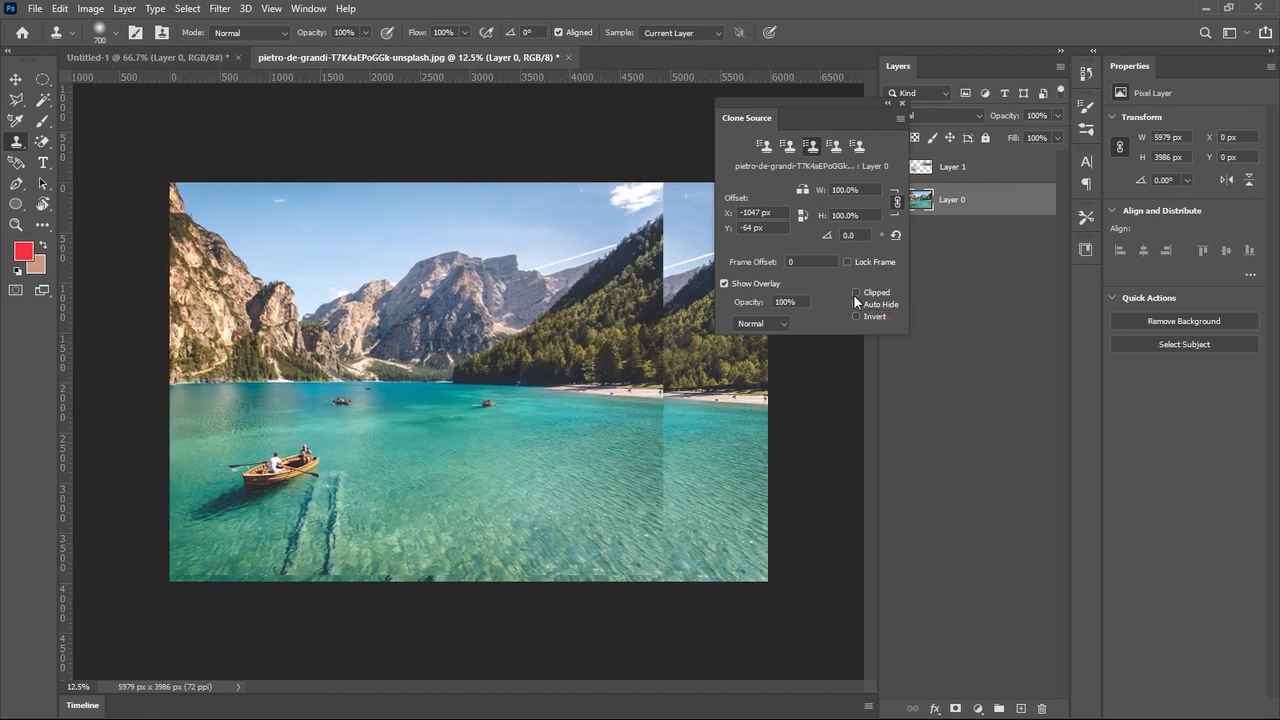
# Clone the offset forest, mountains and water over the hillsides, sky and lake of Layer 0 using the unclipped overlay.
pyautogui.moveTo(637, 327)
pyautogui.mouseDown()
pyautogui.moveTo(677, 349)
pyautogui.moveTo(611, 369)
pyautogui.moveTo(650, 321)
pyautogui.moveTo(715, 414)
pyautogui.moveTo(728, 376)
pyautogui.mouseUp()
pyautogui.moveTo(660, 418); pyautogui.dragTo(500, 398)
pyautogui.moveTo(472, 328); pyautogui.dragTo(456, 420)
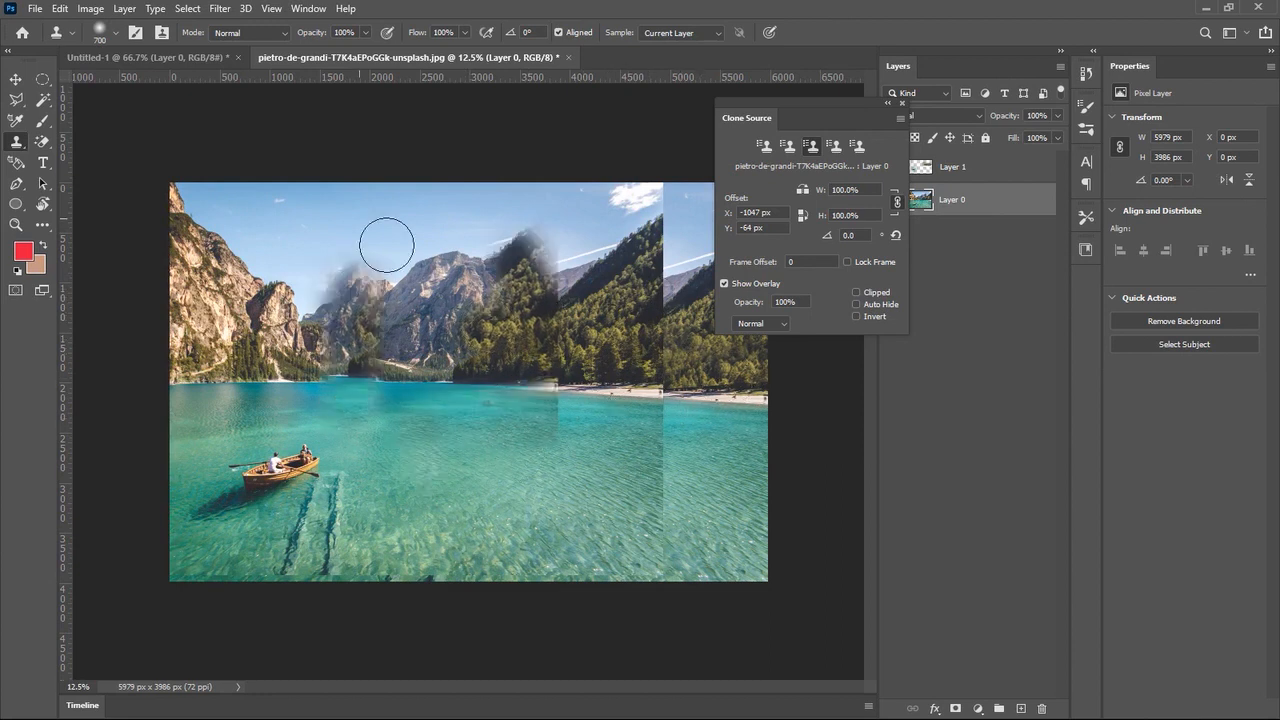
pyautogui.moveTo(347, 372); pyautogui.dragTo(318, 240)
pyautogui.moveTo(567, 266)
pyautogui.mouseDown()
pyautogui.moveTo(600, 318)
pyautogui.moveTo(575, 290)
pyautogui.mouseUp()
# Sample the upper ridge, turn on Clipped, and clone ridge and sky over the rocky slope on Layer 0.
pyautogui.keyDown('alt'); pyautogui.click(552, 263); pyautogui.keyUp('alt')
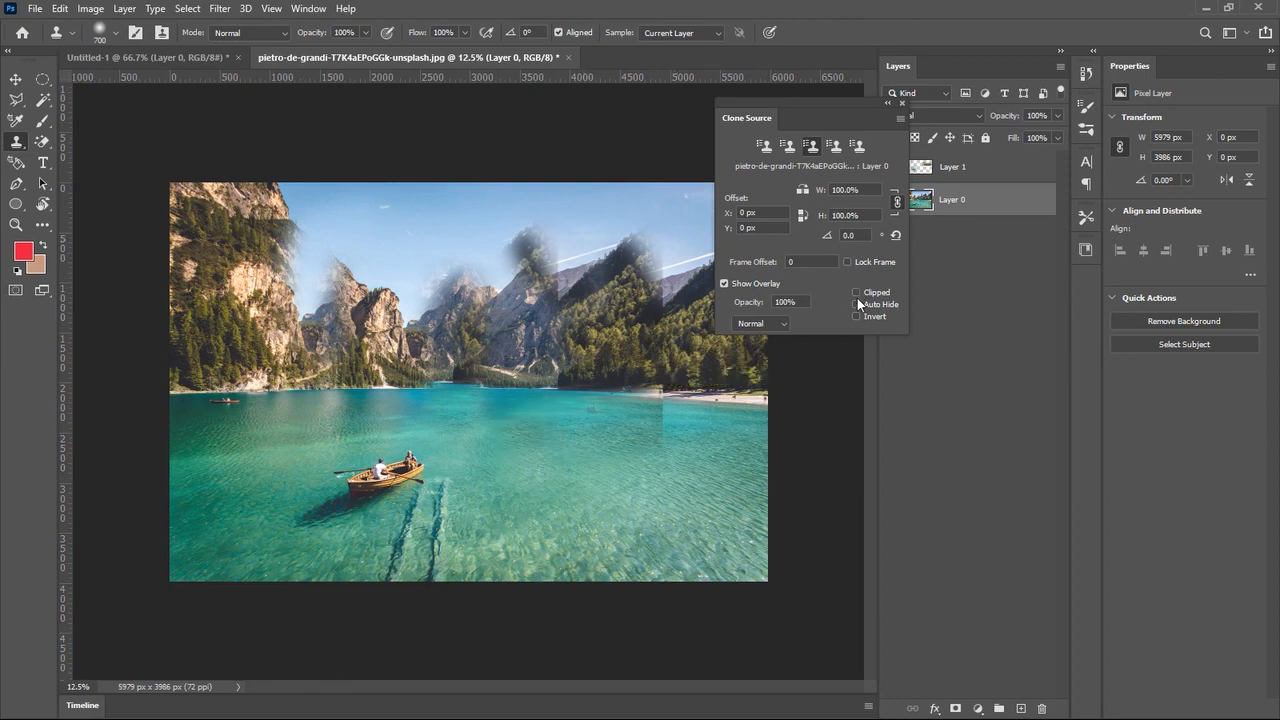
pyautogui.click(857, 293)
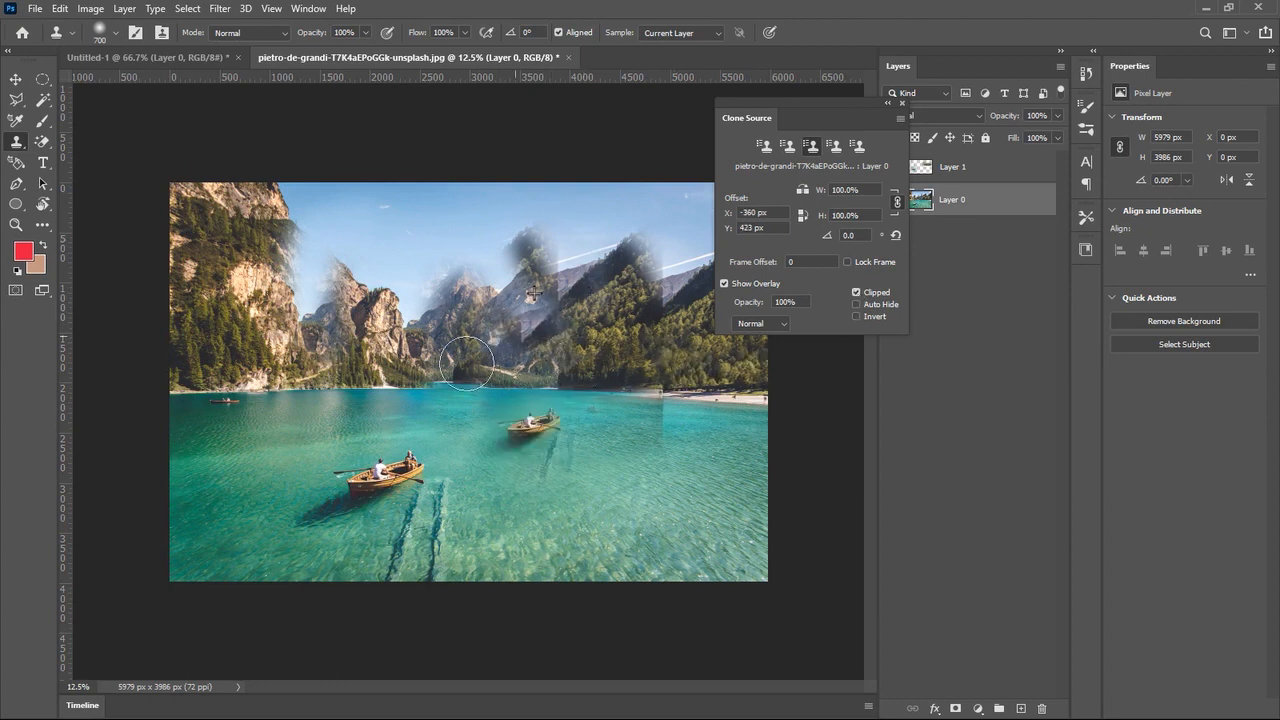
pyautogui.moveTo(394, 331)
pyautogui.mouseDown()
pyautogui.moveTo(356, 304)
pyautogui.moveTo(430, 363)
pyautogui.mouseUp()
pyautogui.hotkey('ctrl', 'z')
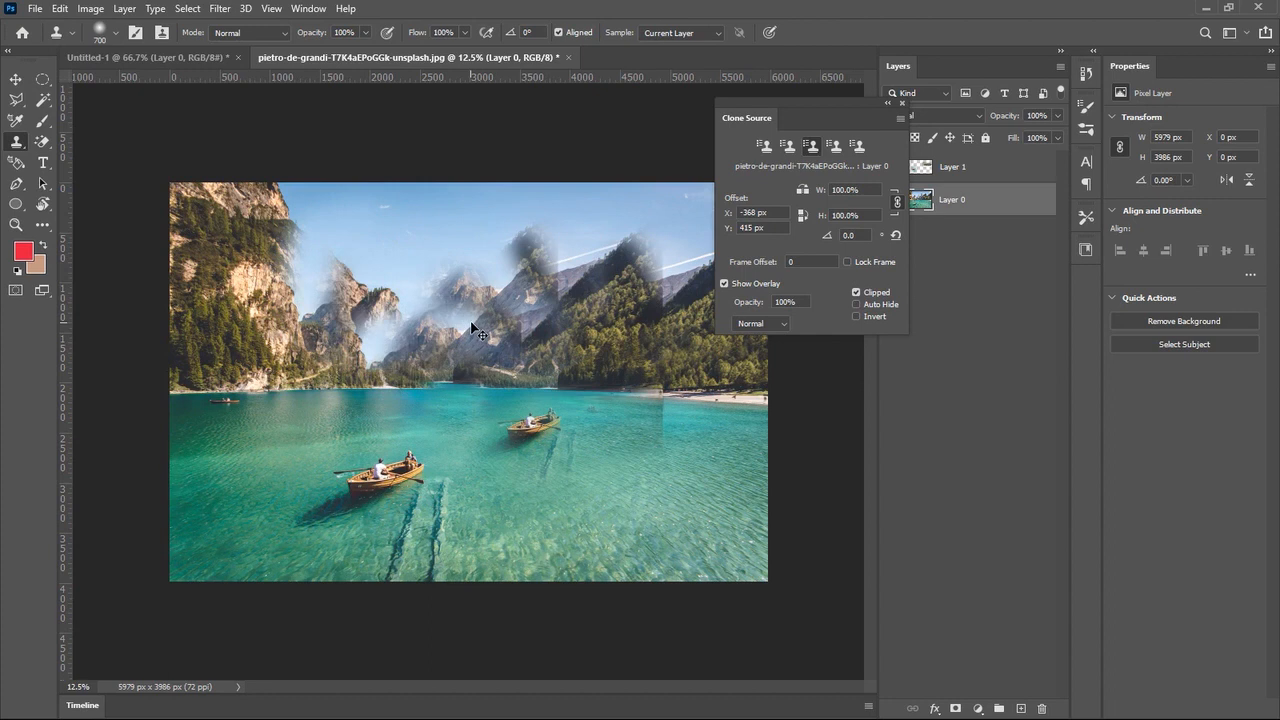
# Undo the clone strokes on Layer 0 until the intact mountains, sky and lake are restored.
pyautogui.hotkey('ctrl', 'z')
pyautogui.hotkey('ctrl', 'z')
pyautogui.hotkey('ctrl', 'z')
pyautogui.hotkey('ctrl', 'z')
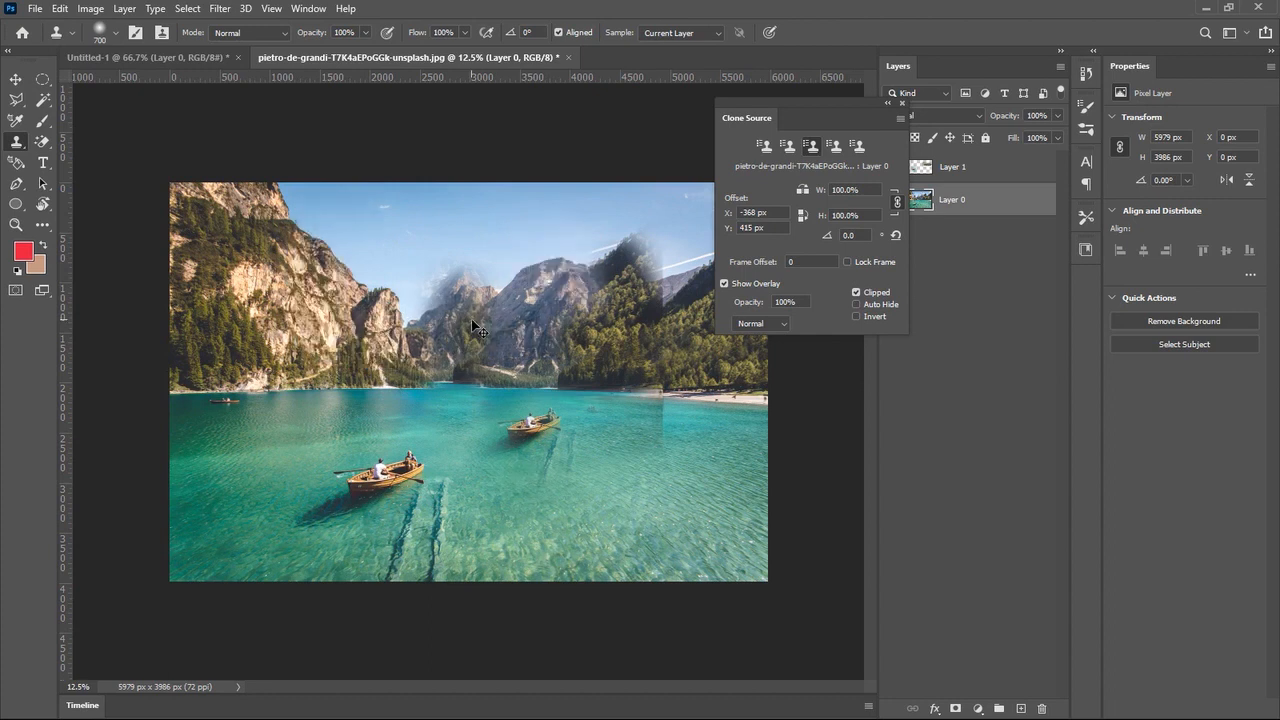
pyautogui.hotkey('ctrl', 'z')
pyautogui.hotkey('ctrl', 'z')
pyautogui.hotkey('ctrl', 'z')
pyautogui.hotkey('ctrl', 'z')
pyautogui.hotkey('ctrl', 'z')
pyautogui.hotkey('ctrl', 'z')
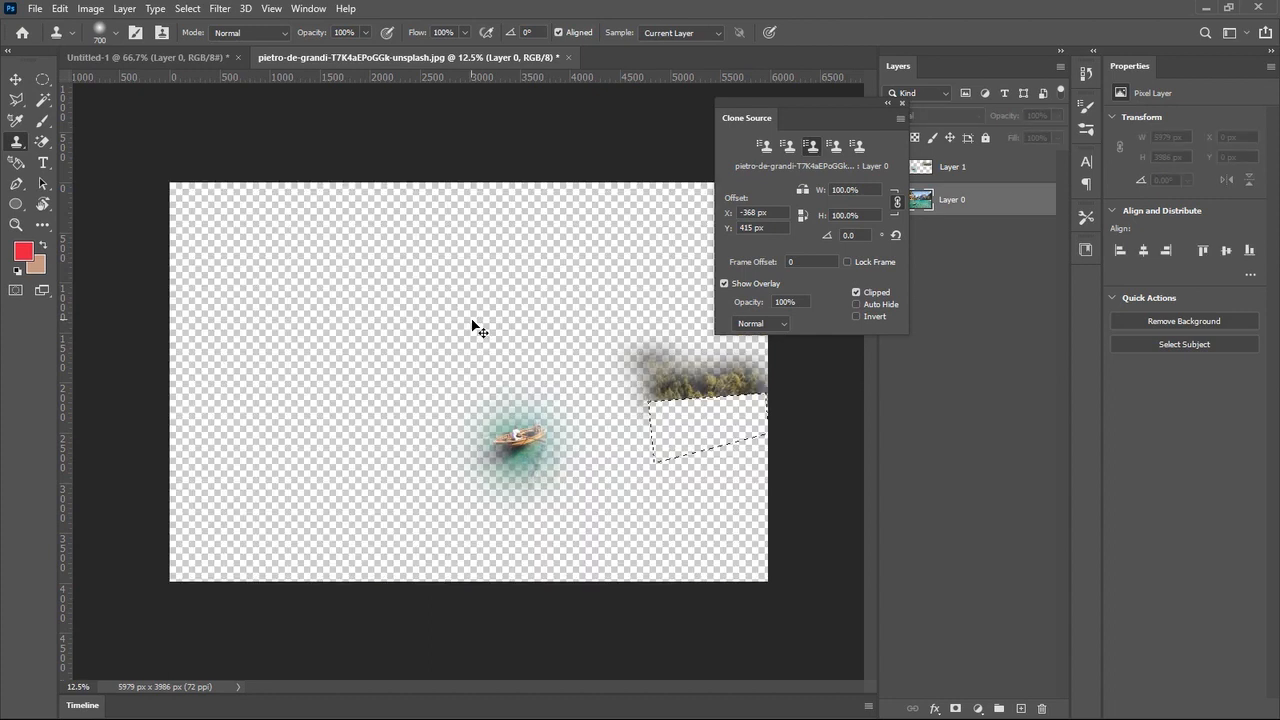
pyautogui.press('z')
pyautogui.hotkey('ctrl', 'z')
pyautogui.hotkey('ctrl', 'z')
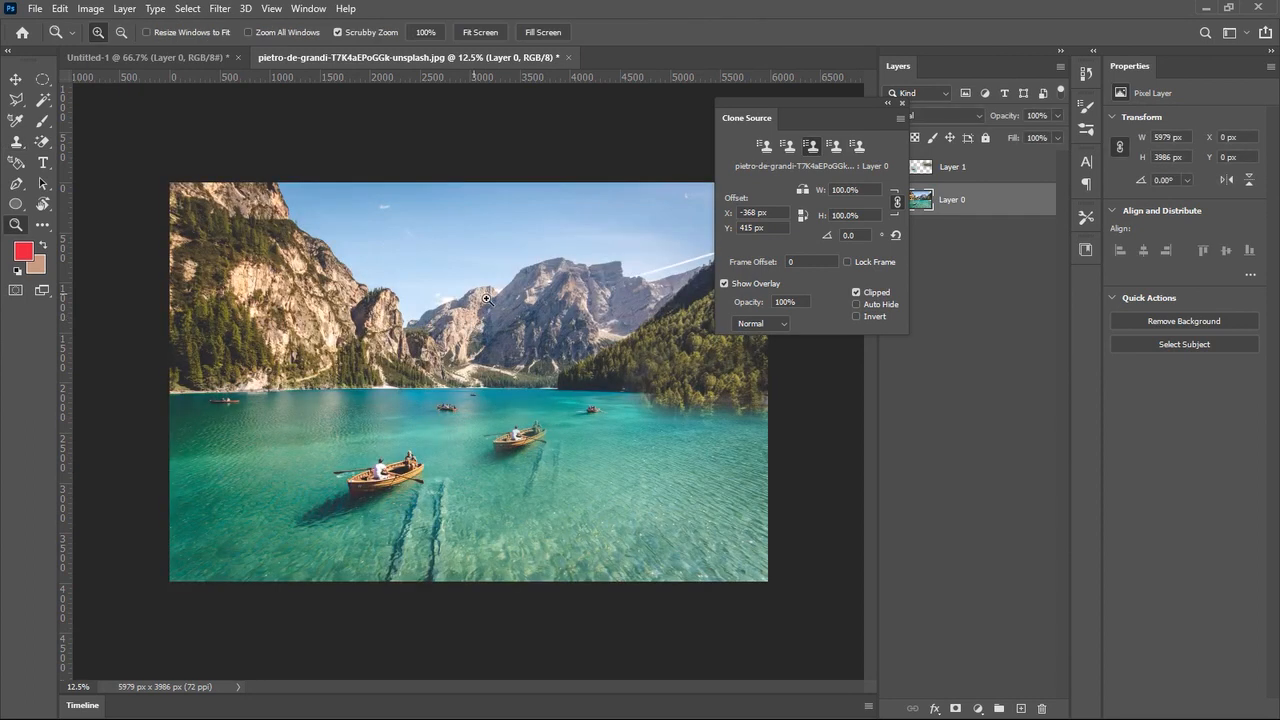
# Turn on Auto Hide for the overlay, sample the rocky slope, and clone slope and mountain rock upward over the sky on Layer 0.
pyautogui.click(857, 304)
pyautogui.click(16, 143)
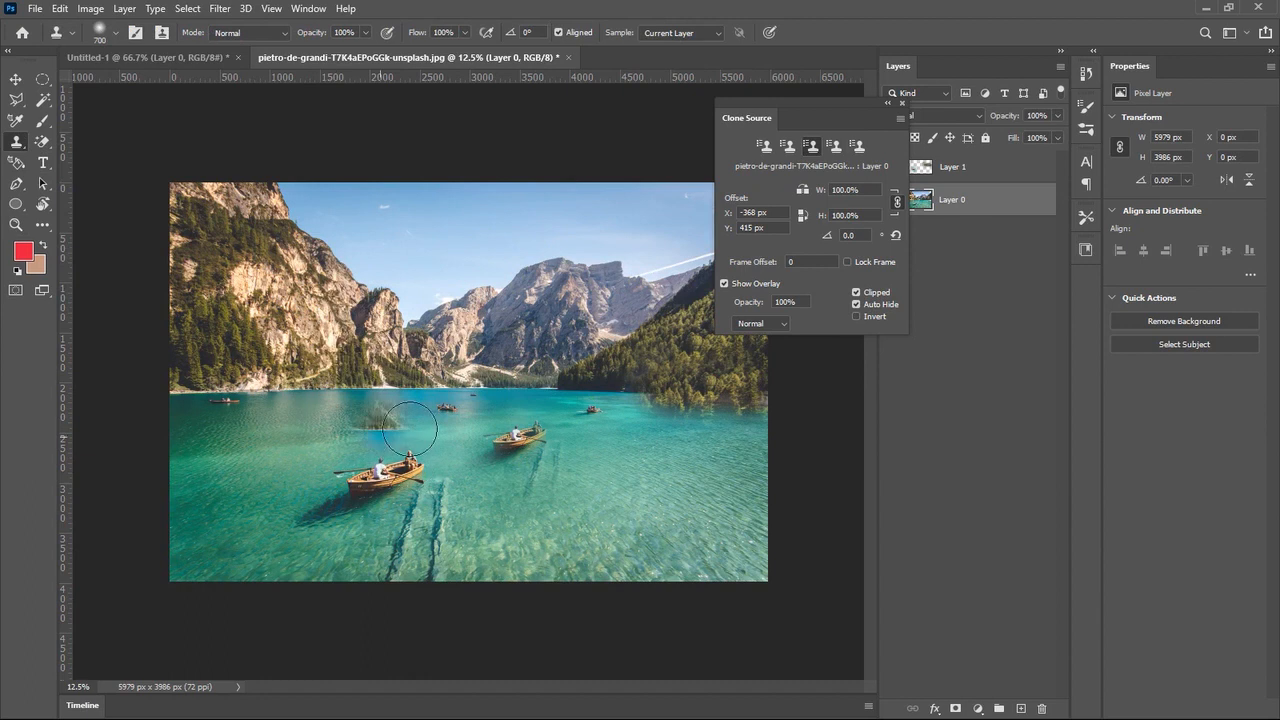
pyautogui.keyDown('alt'); pyautogui.click(357, 325); pyautogui.keyUp('alt')
pyautogui.moveTo(391, 305)
pyautogui.mouseDown()
pyautogui.moveTo(323, 218)
pyautogui.moveTo(440, 331)
pyautogui.moveTo(388, 218)
pyautogui.moveTo(458, 283)
pyautogui.moveTo(498, 297)
pyautogui.moveTo(426, 233)
pyautogui.moveTo(498, 245)
pyautogui.moveTo(558, 280)
pyautogui.moveTo(546, 292)
pyautogui.moveTo(470, 266)
pyautogui.moveTo(568, 250)
pyautogui.moveTo(651, 260)
pyautogui.moveTo(673, 282)
pyautogui.moveTo(556, 248)
pyautogui.moveTo(656, 229)
pyautogui.moveTo(738, 238)
pyautogui.moveTo(693, 303)
pyautogui.moveTo(716, 292)
pyautogui.moveTo(651, 316)
pyautogui.mouseUp()
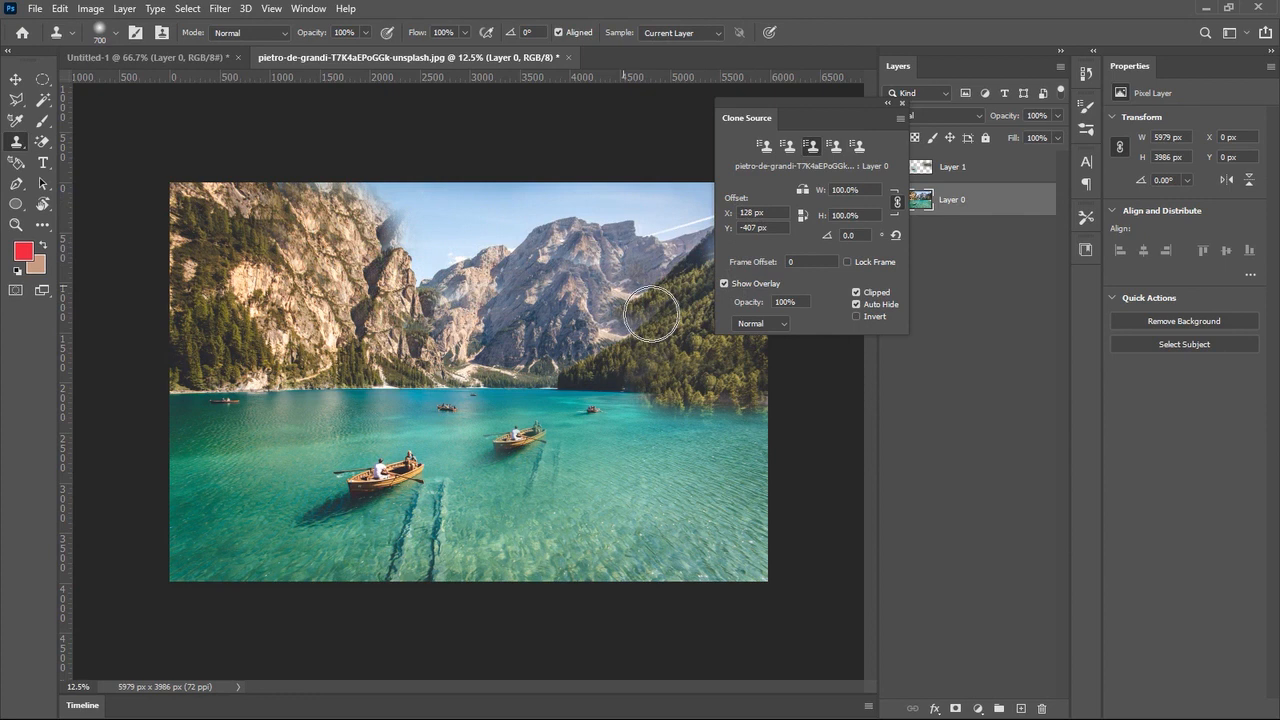
pyautogui.moveTo(651, 315); pyautogui.dragTo(622, 298)
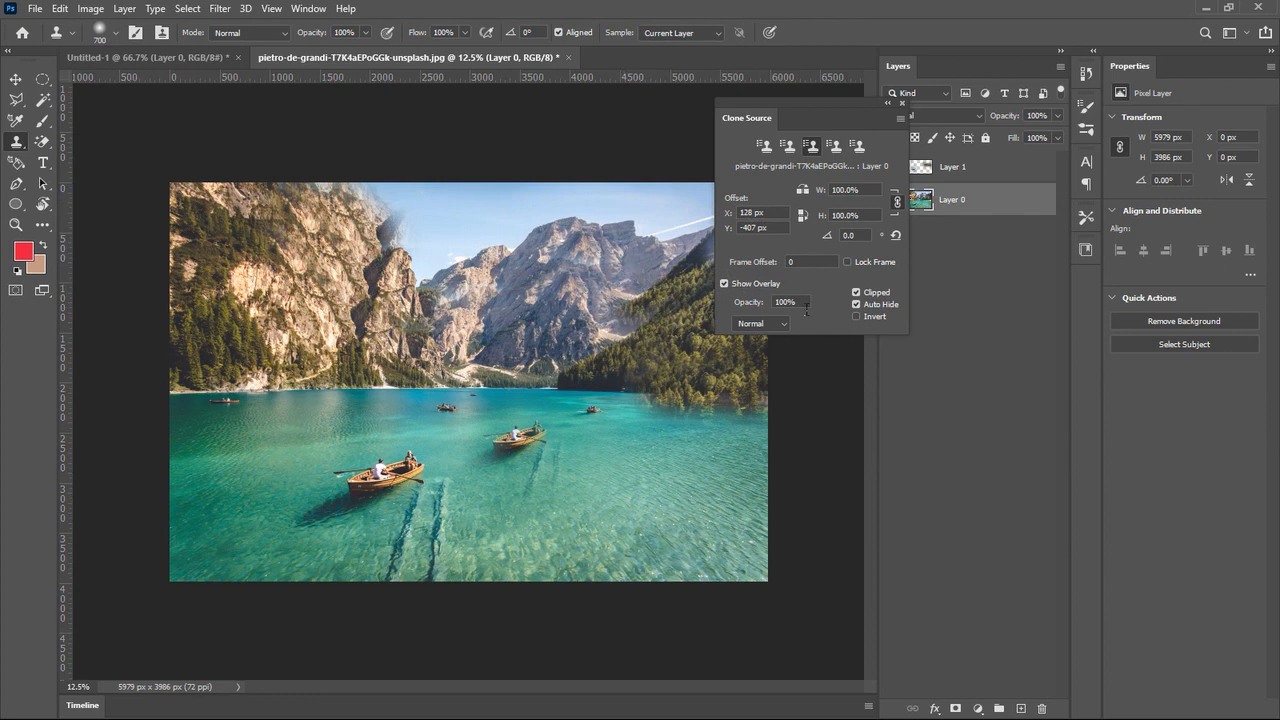
# Try a clone overlay opacity of 91%, restore it to 100%, and look through the overlay blending modes.
pyautogui.moveTo(752, 305)
pyautogui.mouseDown()
pyautogui.moveTo(704, 299)
pyautogui.moveTo(762, 301)
pyautogui.moveTo(723, 303)
pyautogui.moveTo(758, 311)
pyautogui.mouseUp()
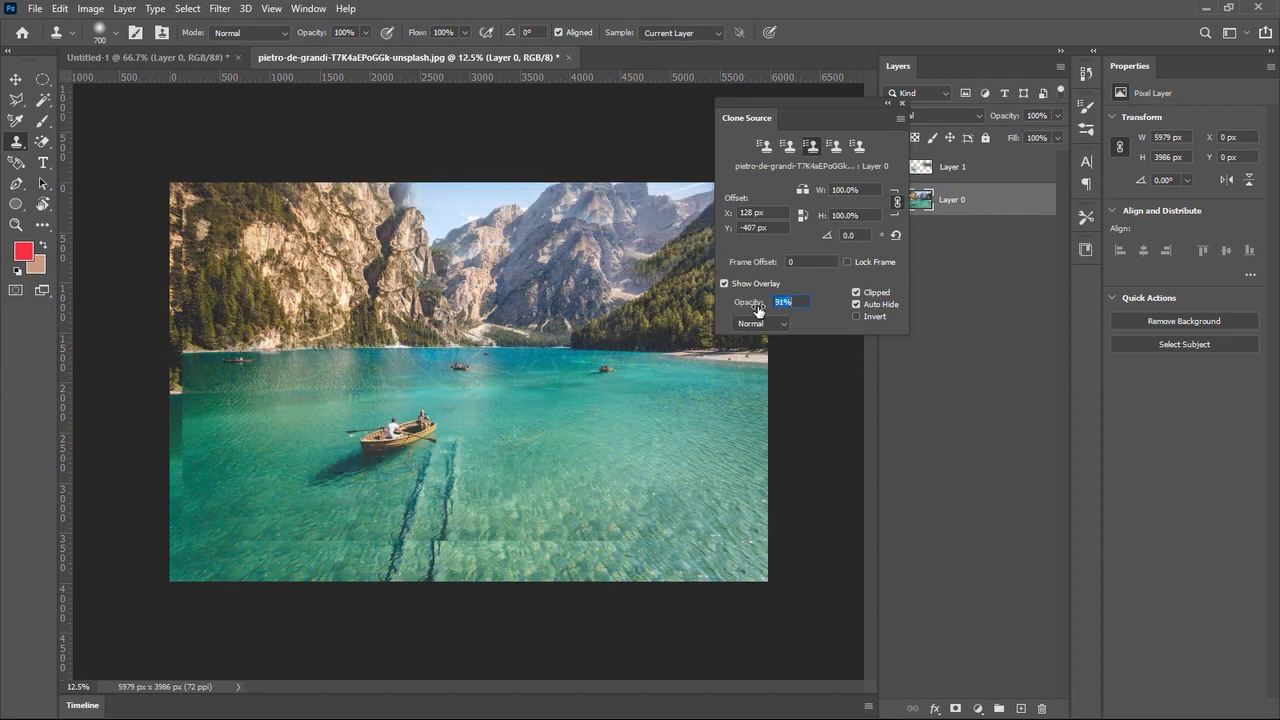
pyautogui.moveTo(758, 310)
pyautogui.mouseDown()
pyautogui.moveTo(712, 312)
pyautogui.moveTo(797, 315)
pyautogui.mouseUp()
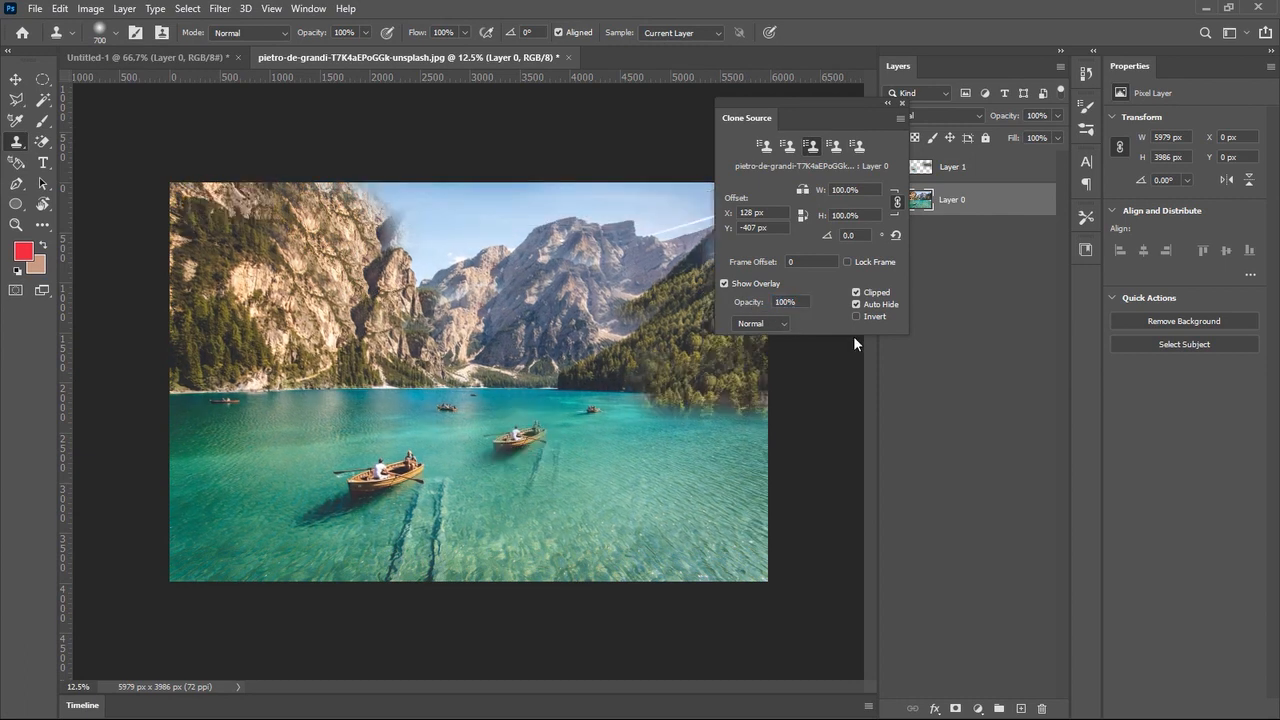
pyautogui.click(774, 323)
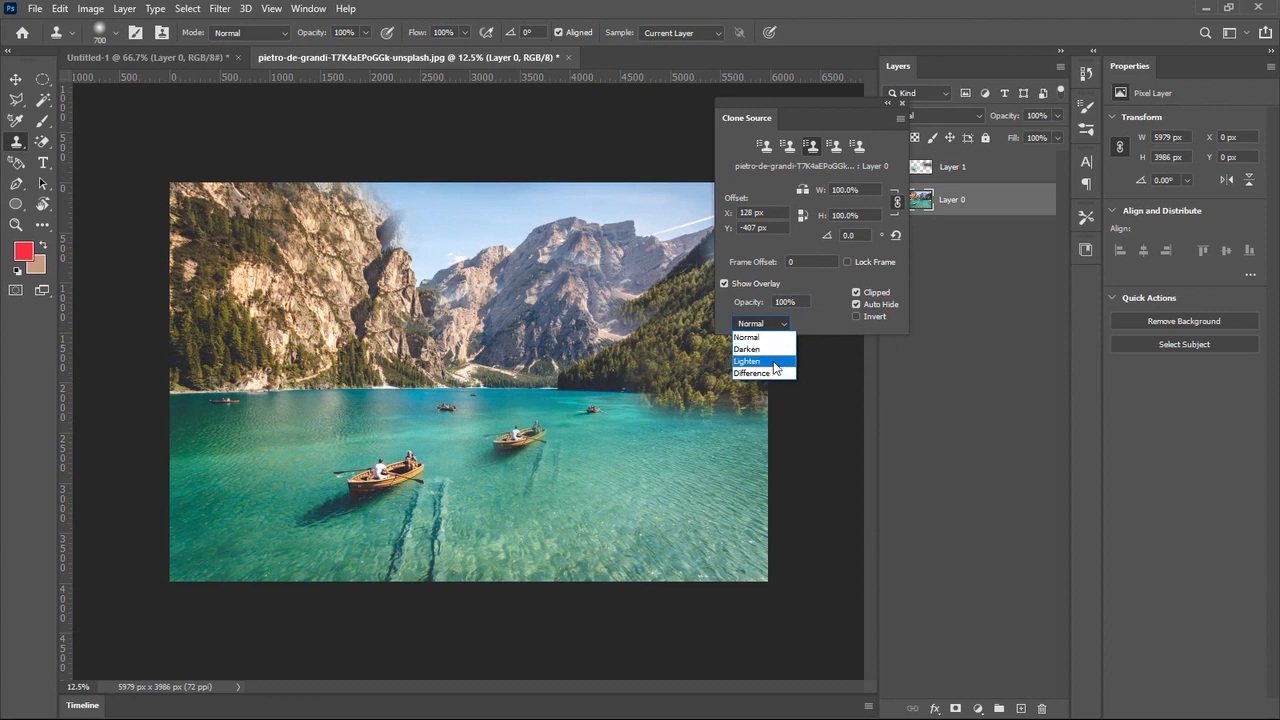
pyautogui.click(798, 328)
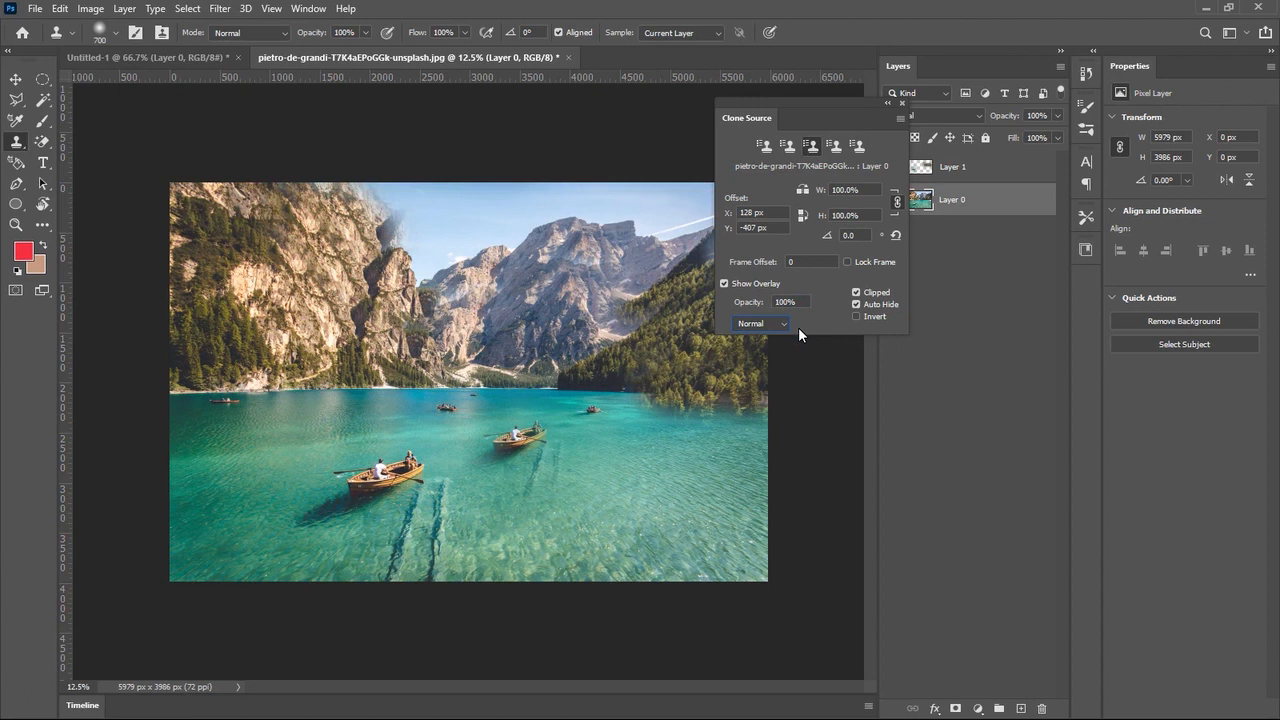
# Close the Clone Source settings and activate the Pen tool in the Untitled-1 document.
pyautogui.click(888, 103)
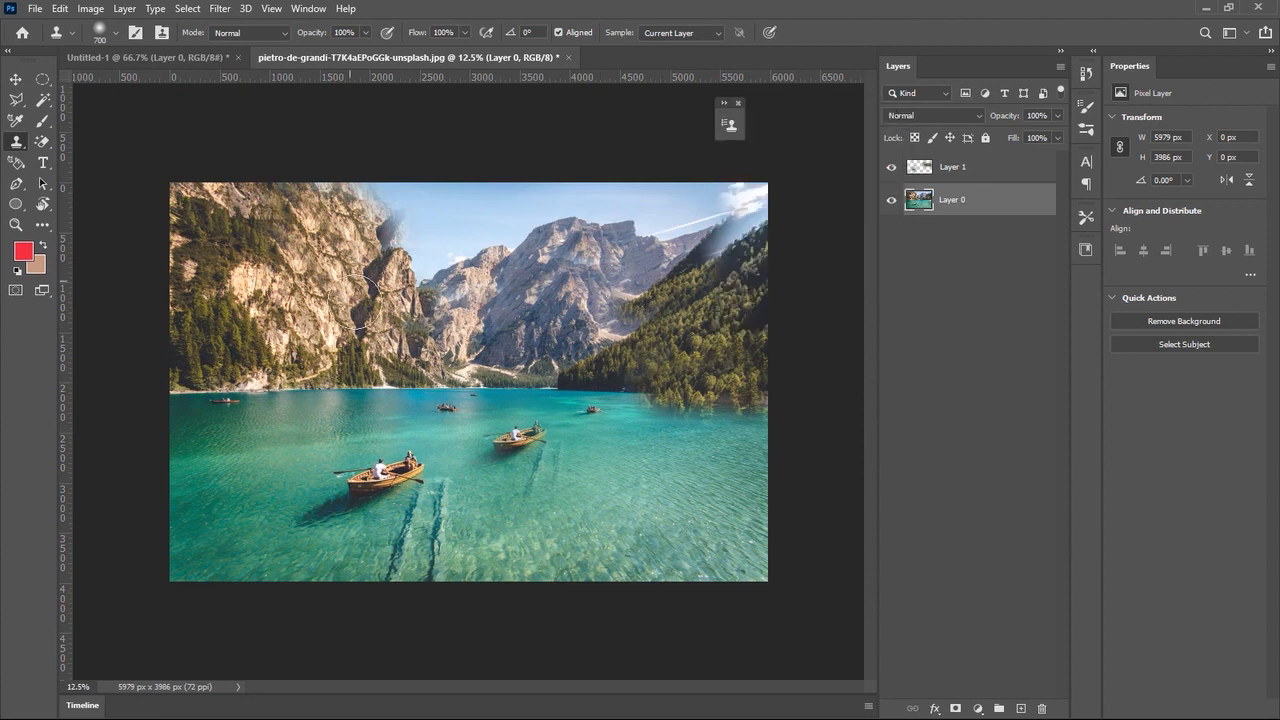
pyautogui.click(738, 102)
pyautogui.click(212, 61)
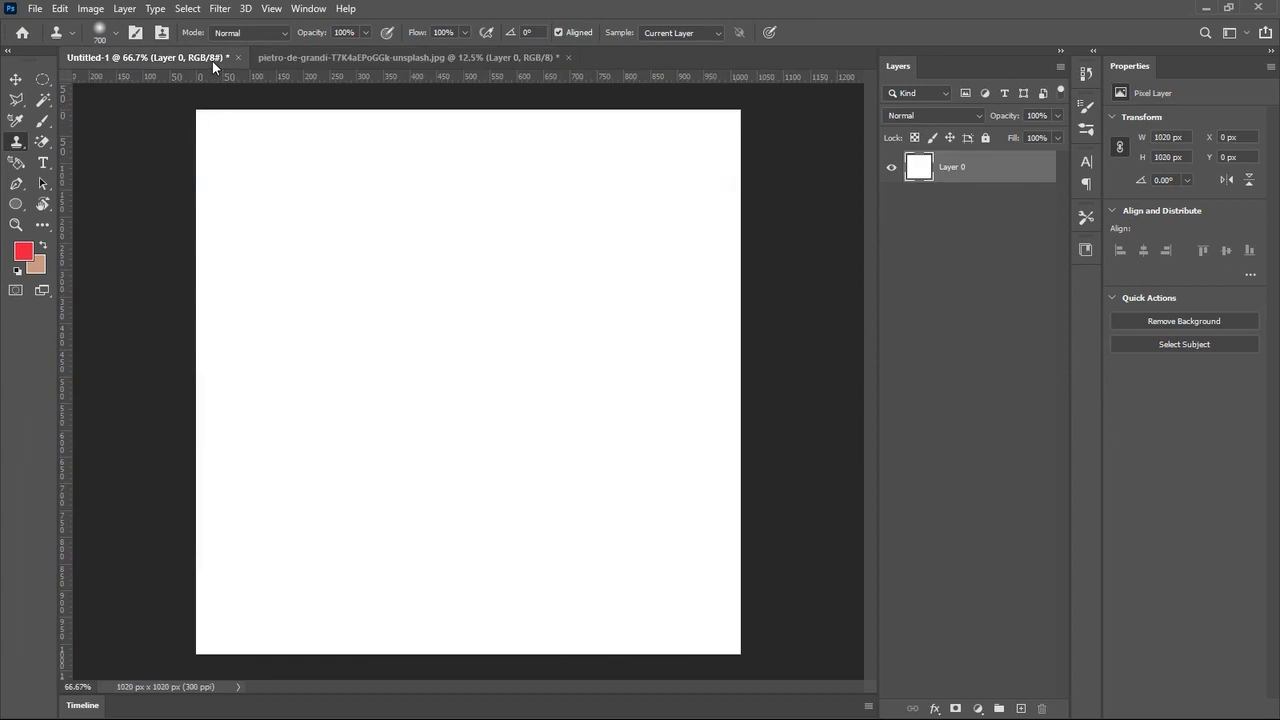
pyautogui.rightClick(18, 146)
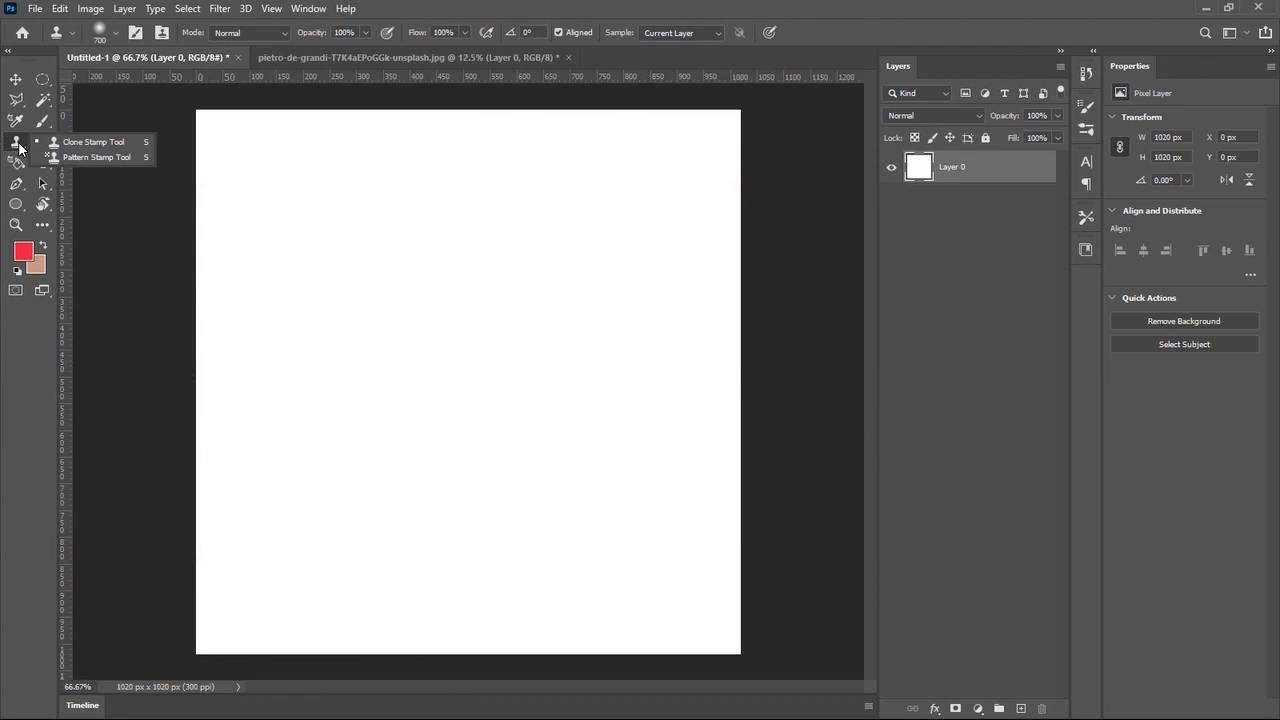
pyautogui.click(16, 183)
pyautogui.click(418, 198)
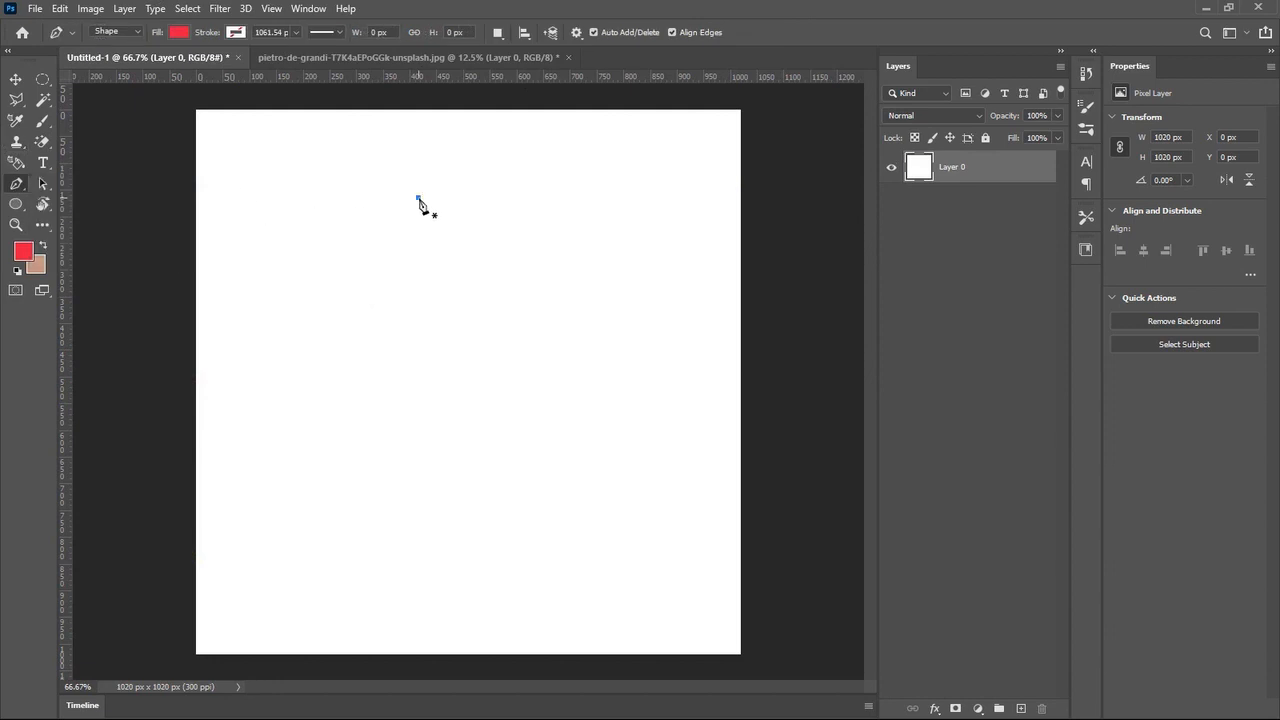
pyautogui.click(421, 321)
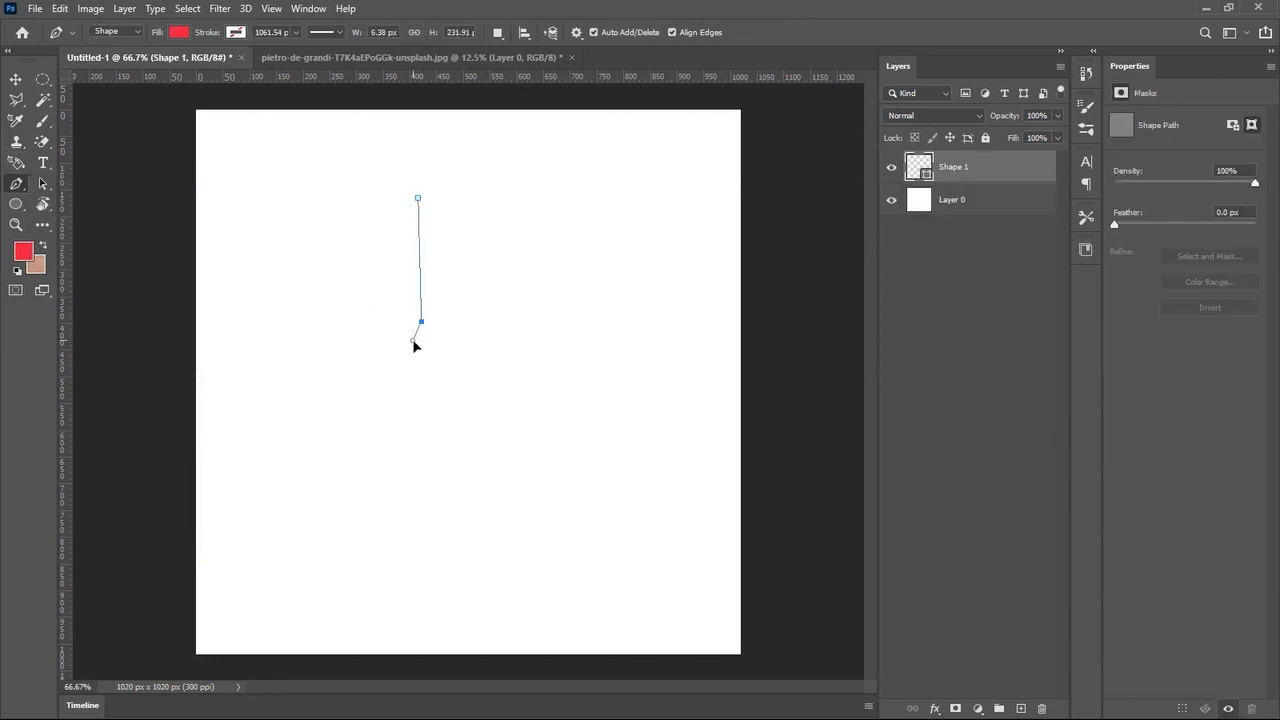
pyautogui.hotkey('ctrl', 'z')
pyautogui.hotkey('ctrl', 'z')
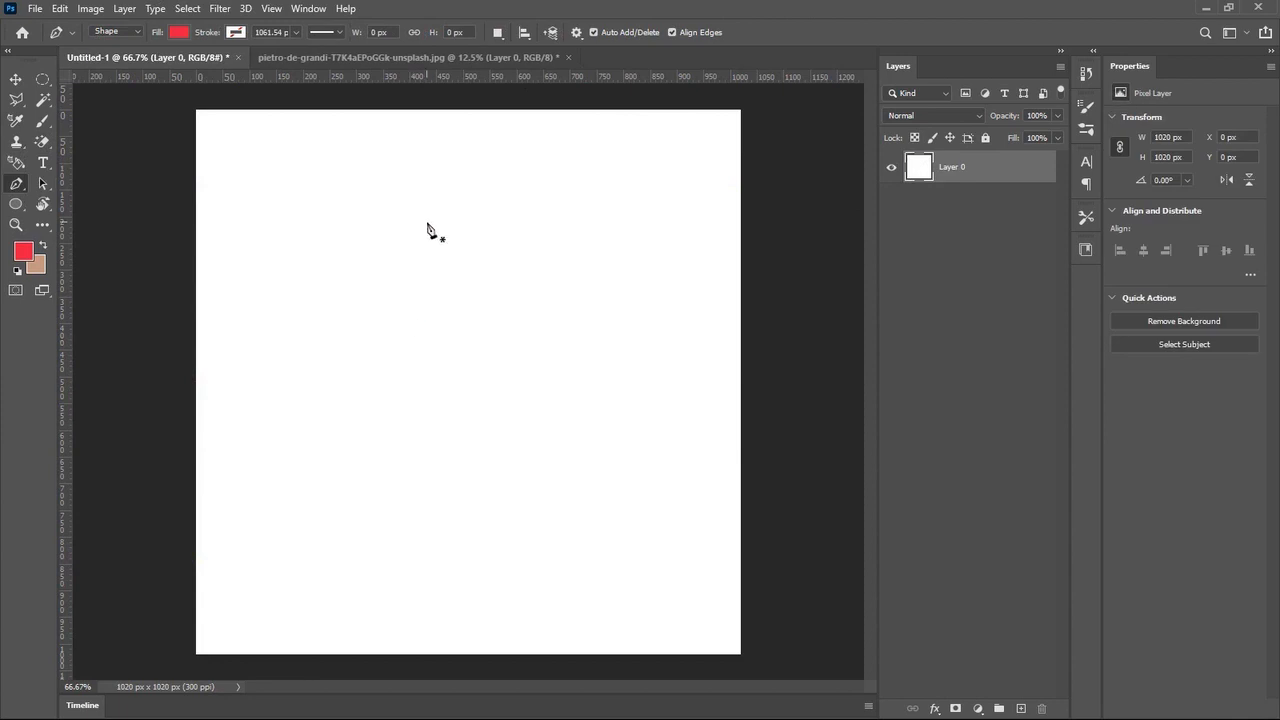
pyautogui.click(427, 221)
pyautogui.moveTo(372, 341); pyautogui.dragTo(410, 371)
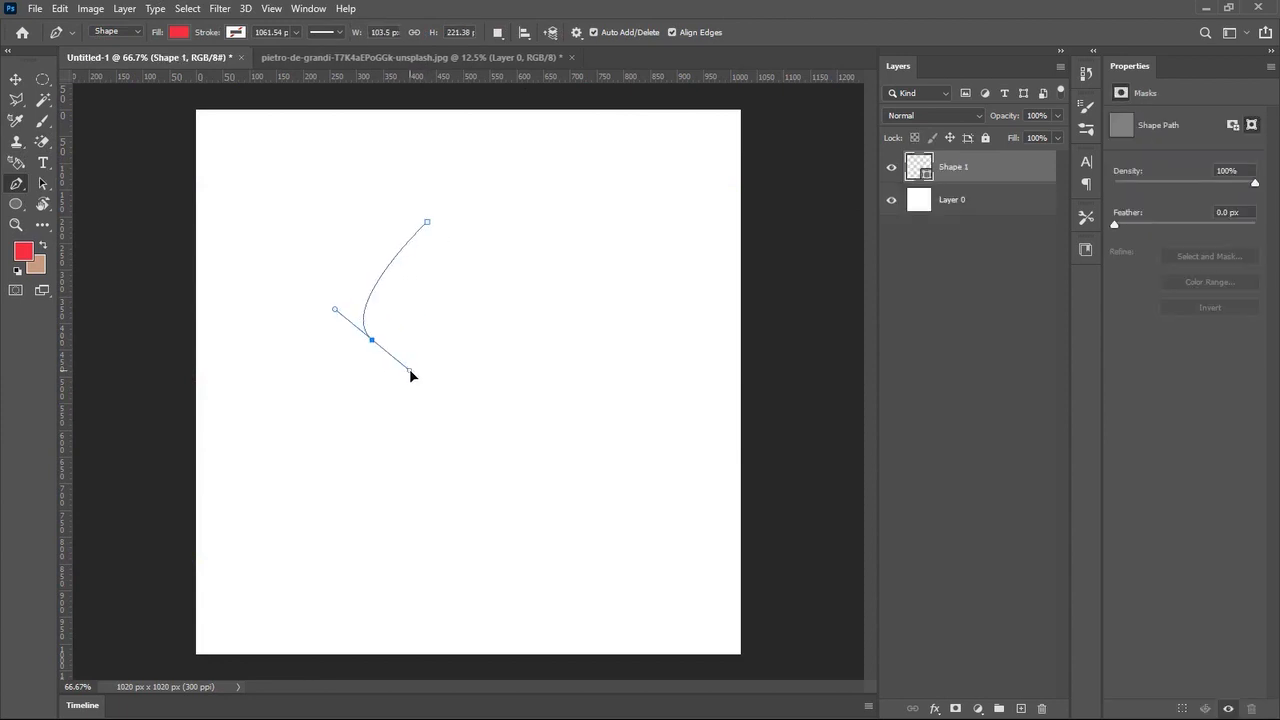
pyautogui.hotkey('ctrl', 'z')
pyautogui.hotkey('ctrl', 'z')
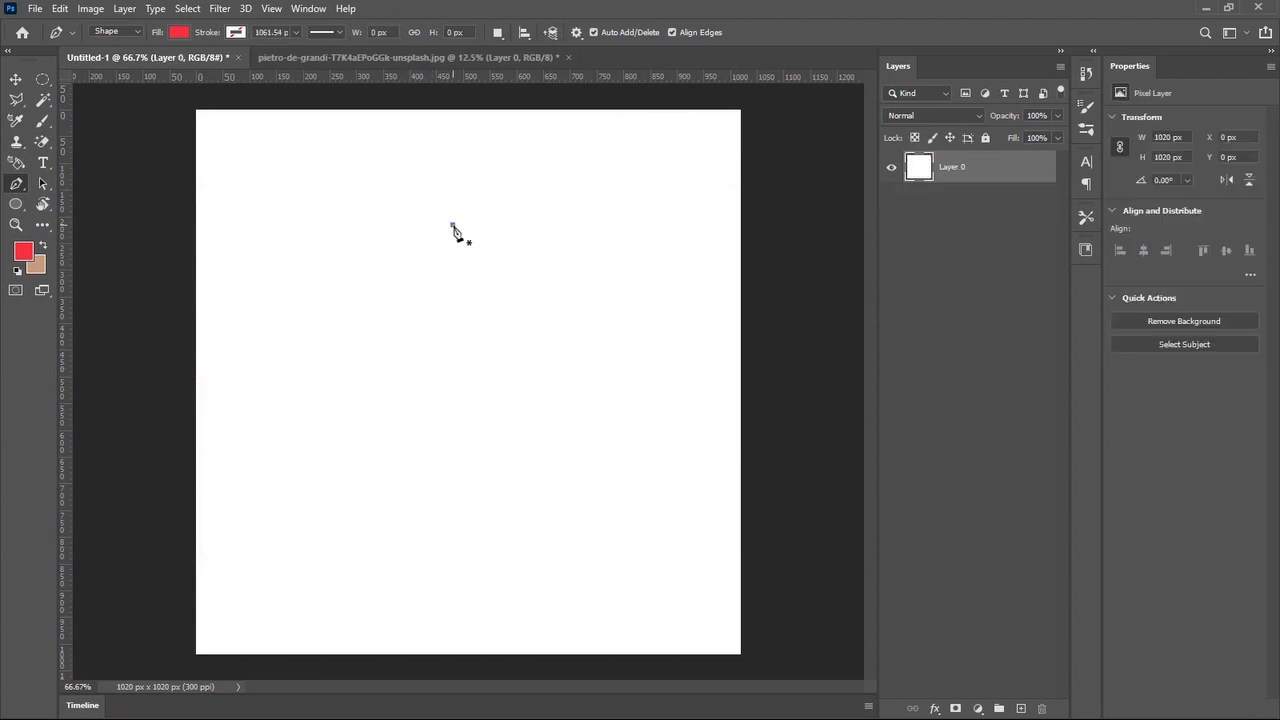
pyautogui.click(453, 225)
pyautogui.moveTo(423, 339); pyautogui.dragTo(469, 360)
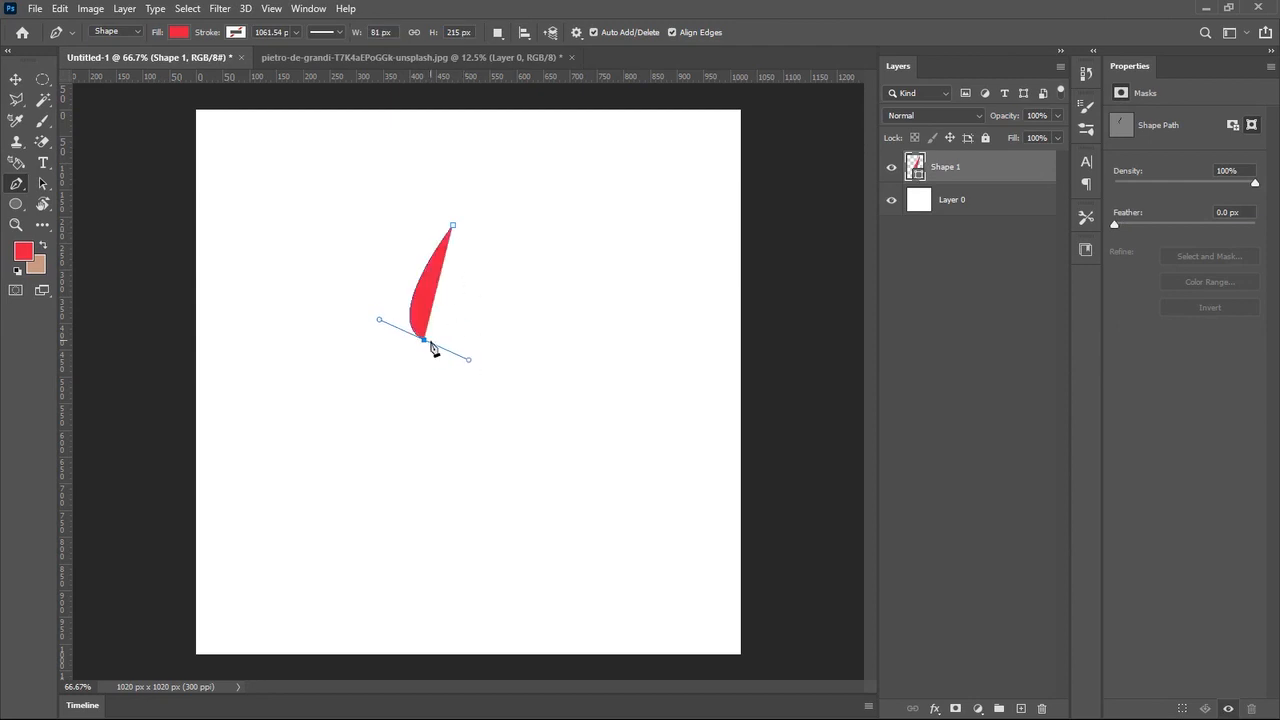
pyautogui.hotkey('ctrl', 'z')
pyautogui.hotkey('ctrl', 'z')
# Draw a closed teardrop shape about 89 by 213 px with the Pen tool in the upper middle of the canvas.
pyautogui.click(481, 243)
pyautogui.moveTo(486, 354); pyautogui.dragTo(535, 349)
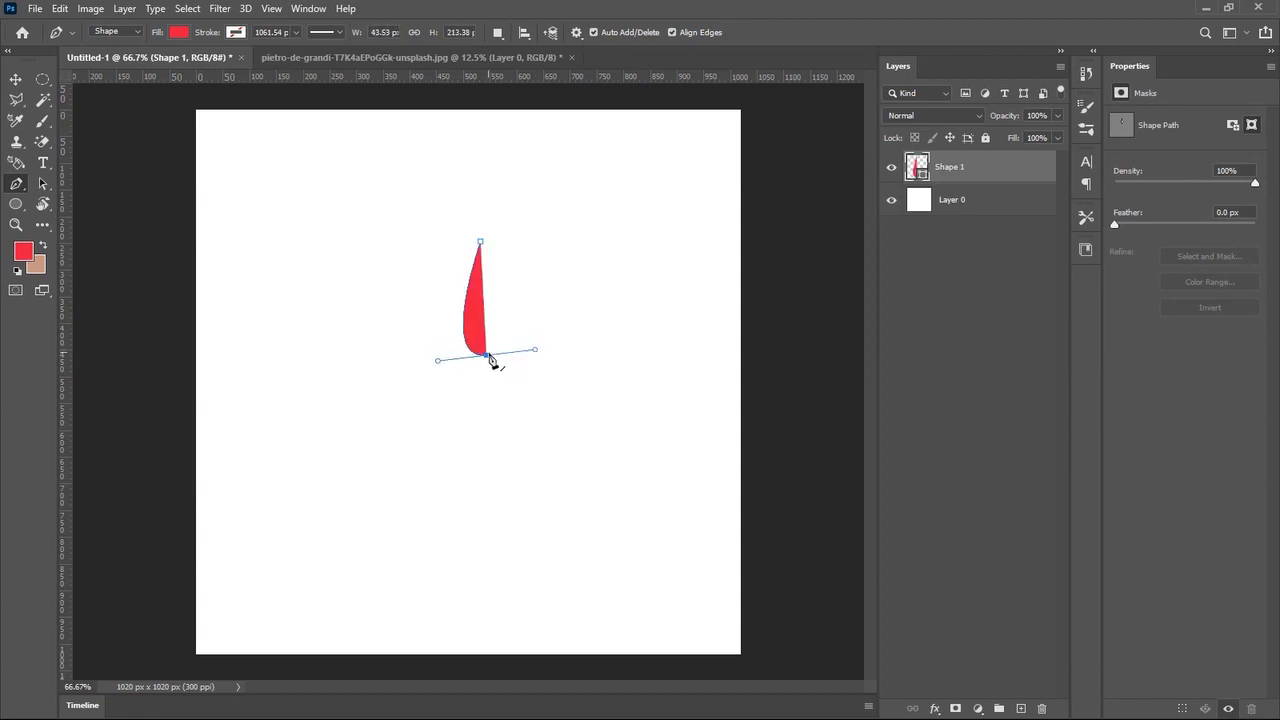
pyautogui.click(488, 357)
pyautogui.click(481, 243)
pyautogui.moveTo(483, 249); pyautogui.dragTo(420, 157)
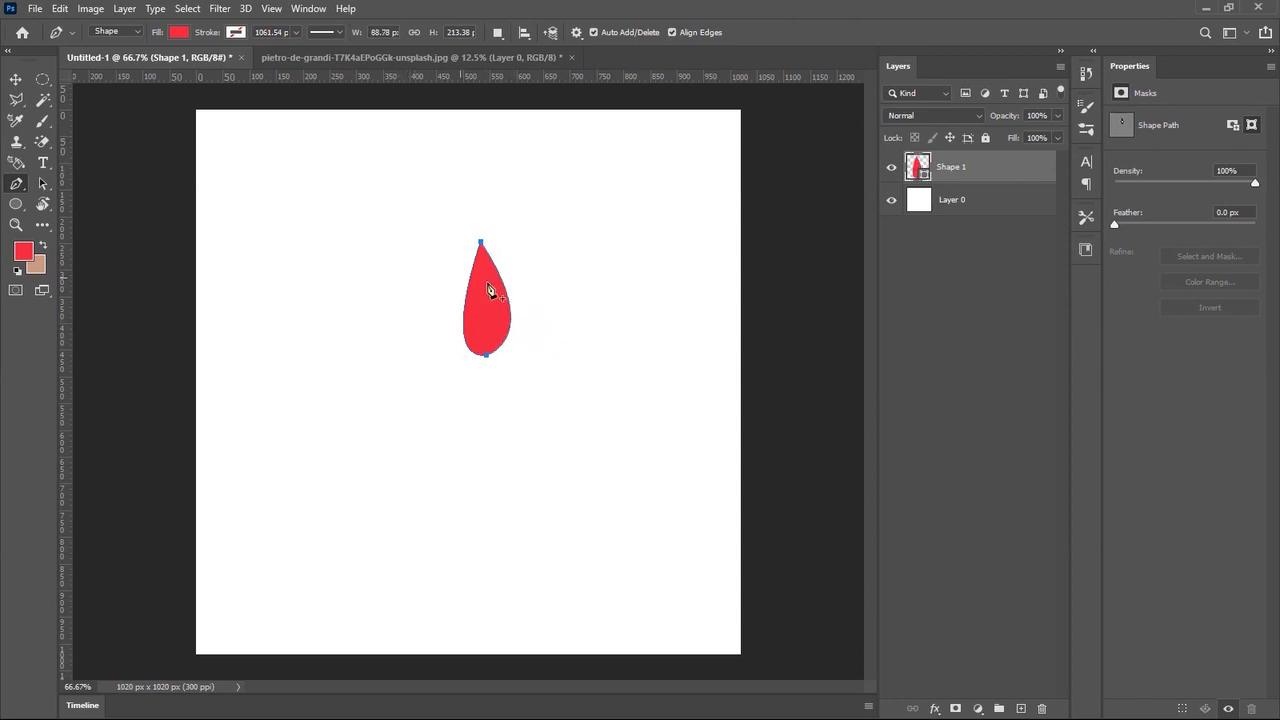
# Try a dark green as the foreground colour.
pyautogui.click(179, 33)
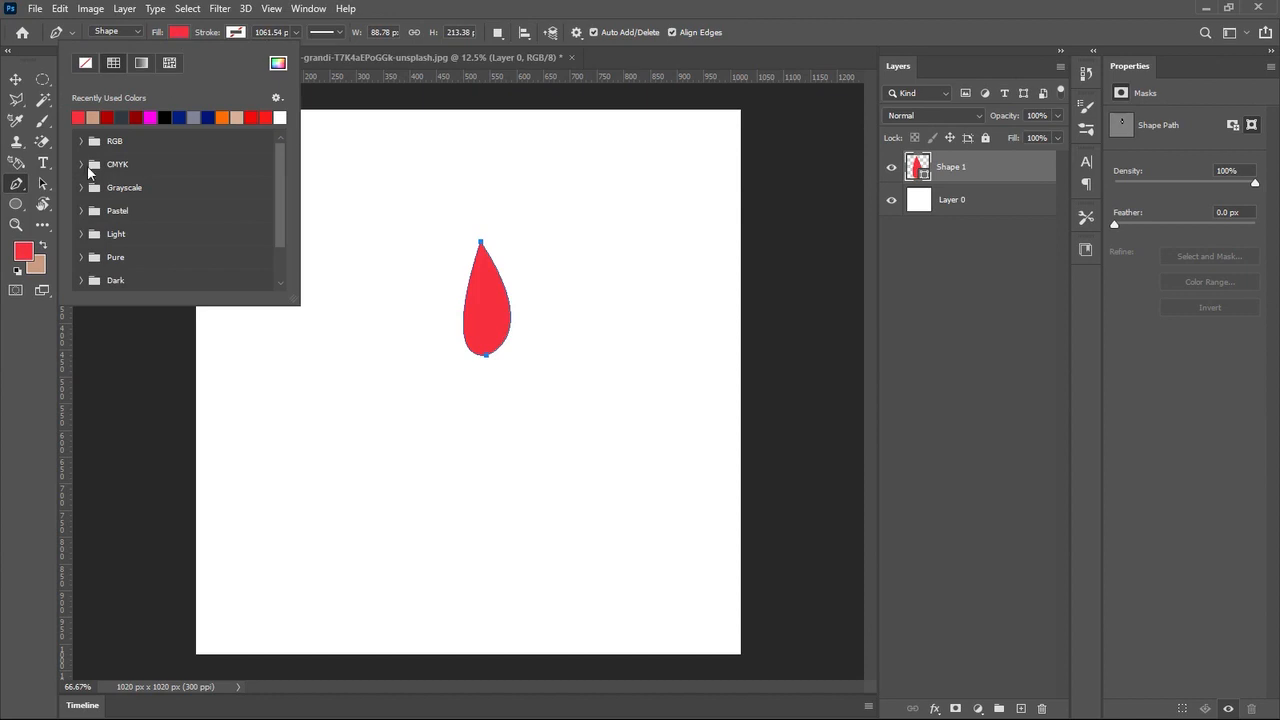
pyautogui.click(23, 254)
pyautogui.click(237, 444)
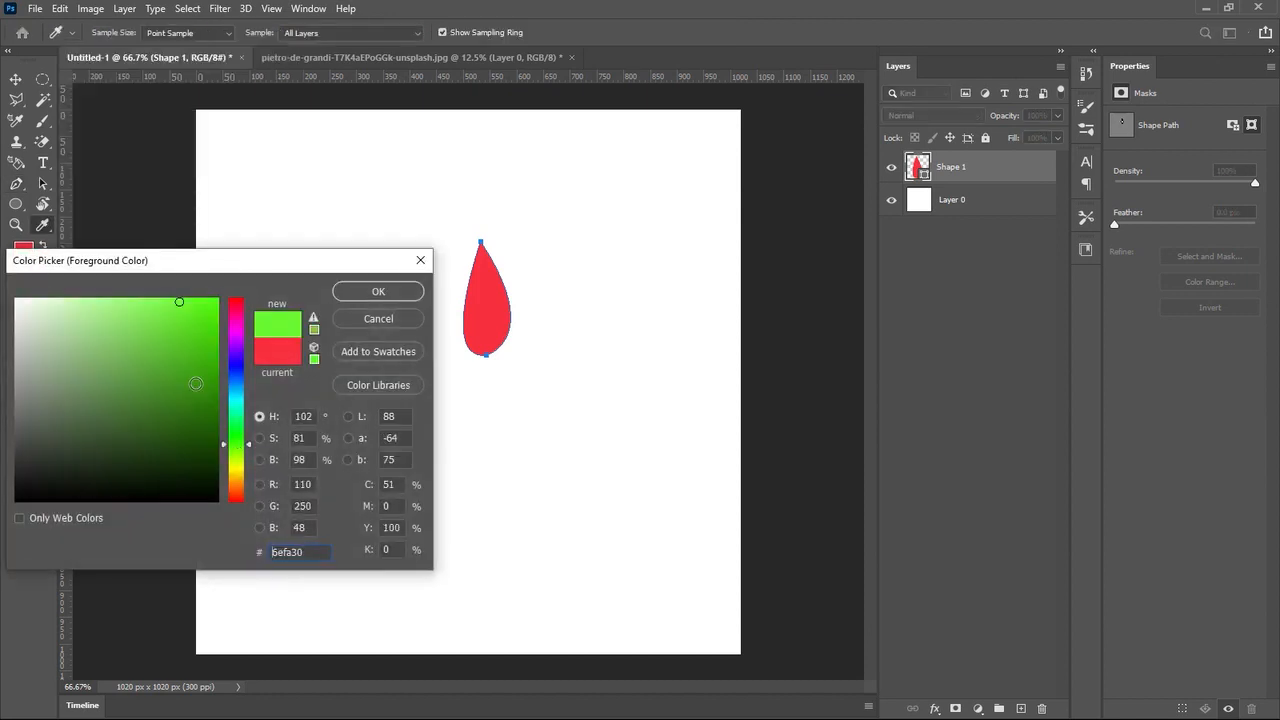
pyautogui.click(375, 291)
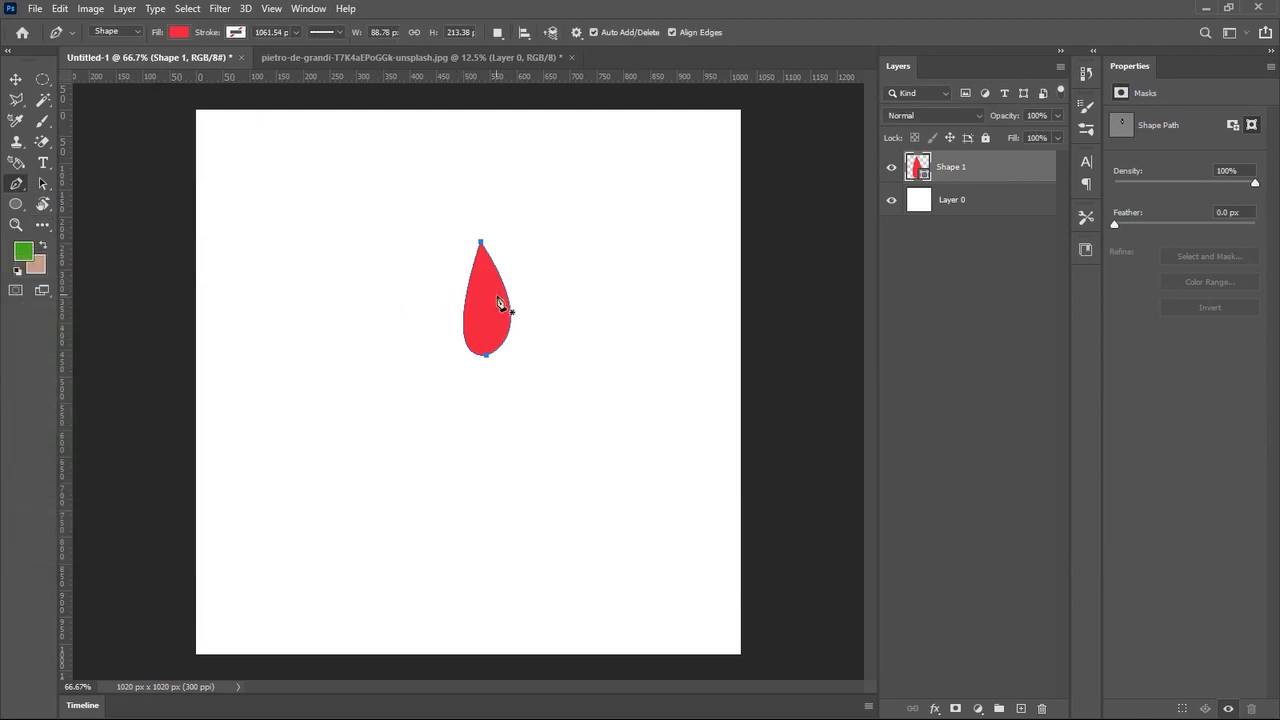
# Activate the Move tool and set the foreground colour to bright green #59f813.
pyautogui.click(14, 82)
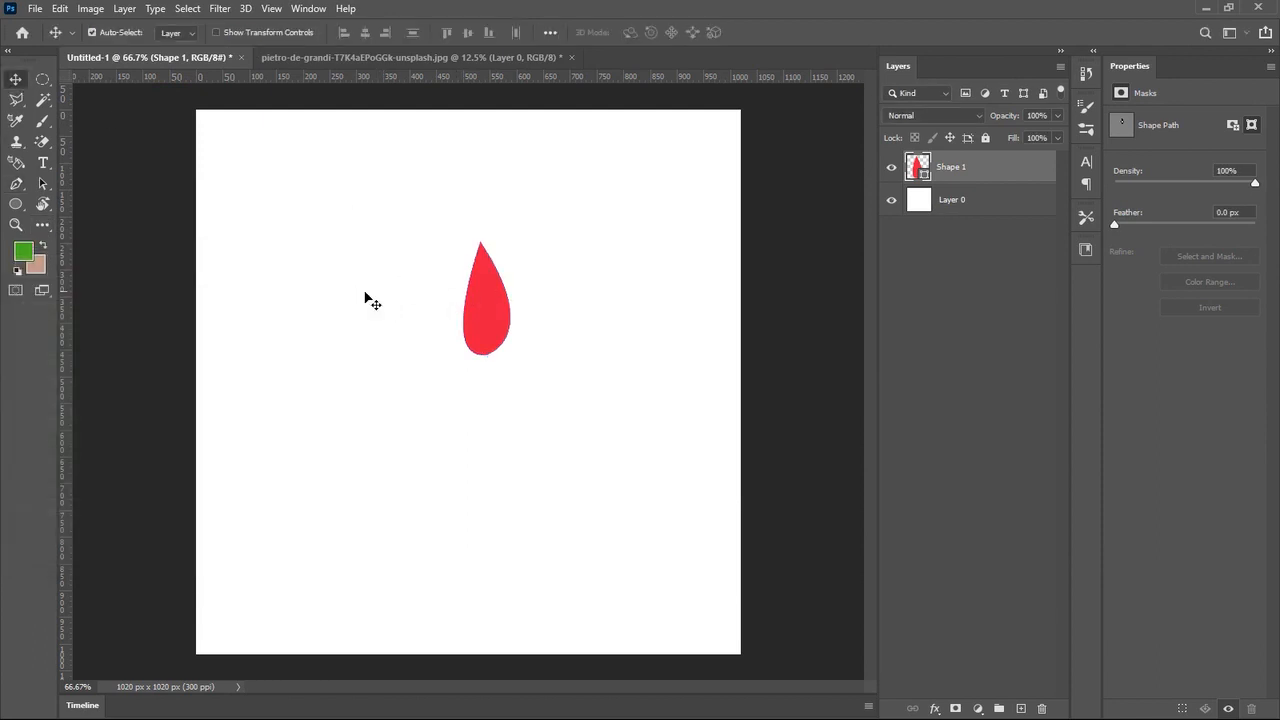
pyautogui.click(22, 257)
pyautogui.click(210, 311)
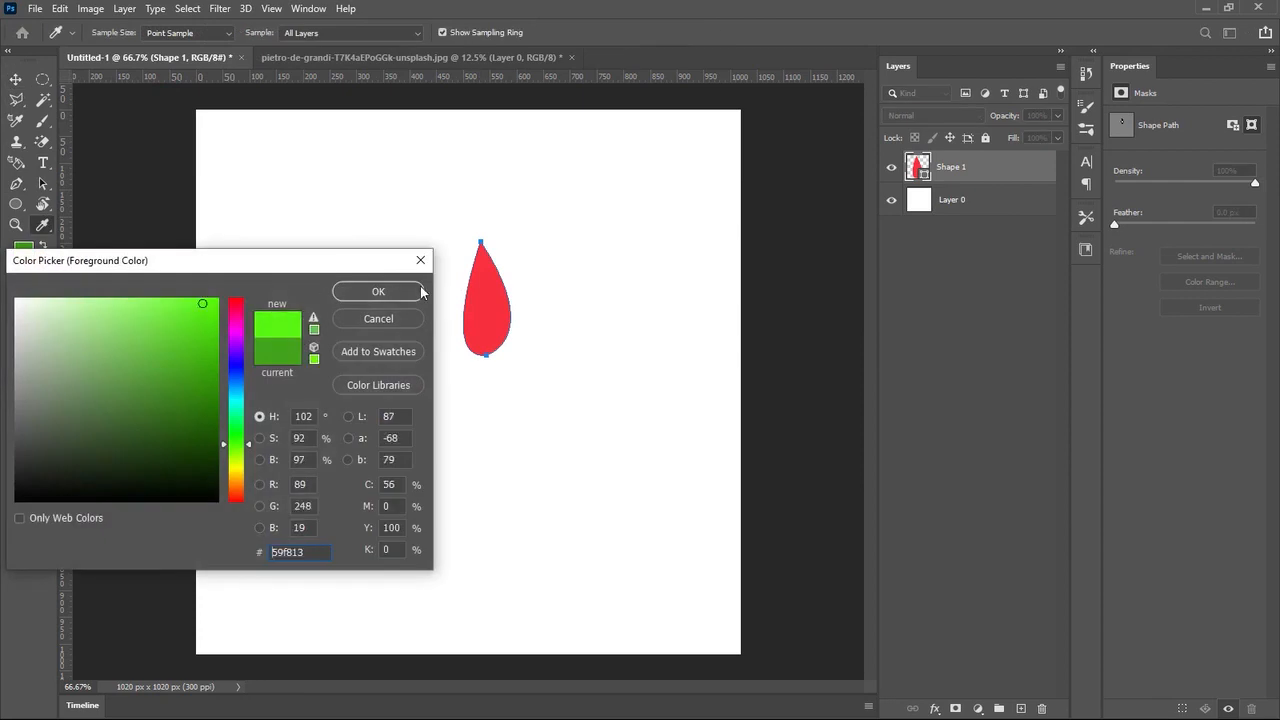
pyautogui.click(370, 296)
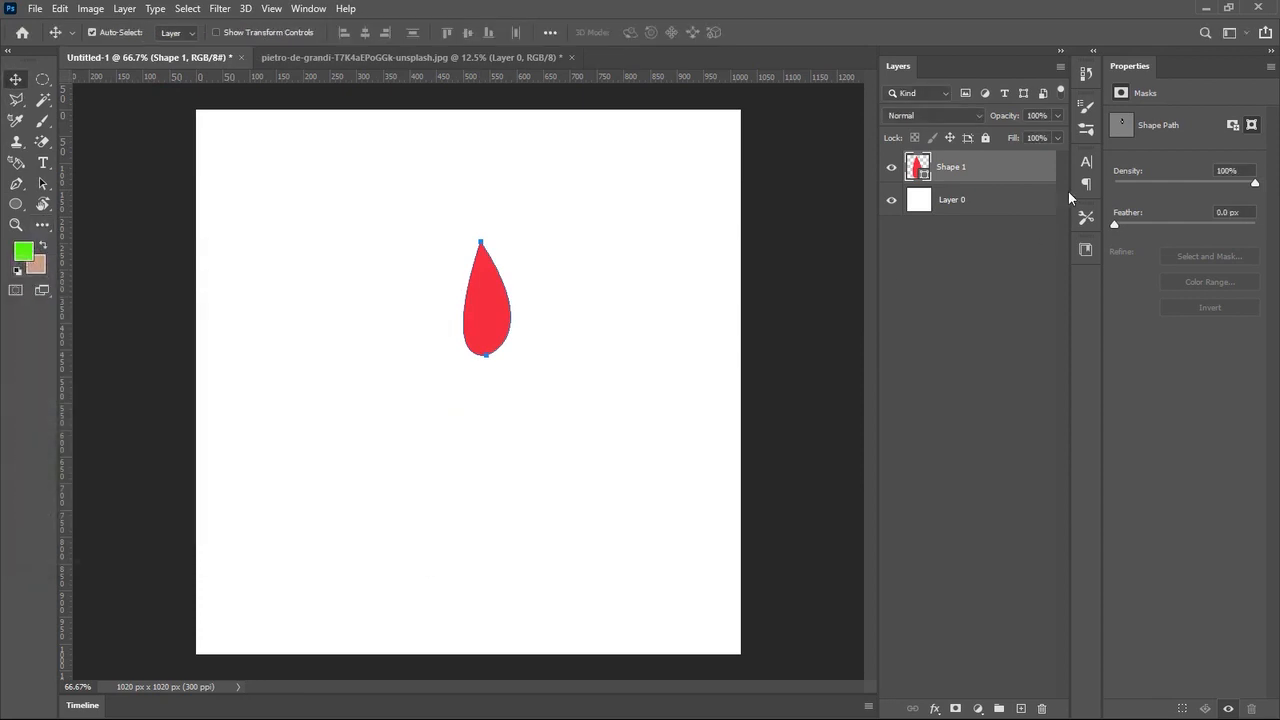
# Recolour the teardrop shape's fill to green #30fa43 and deselect its path.
pyautogui.doubleClick(924, 178)
pyautogui.click(231, 433)
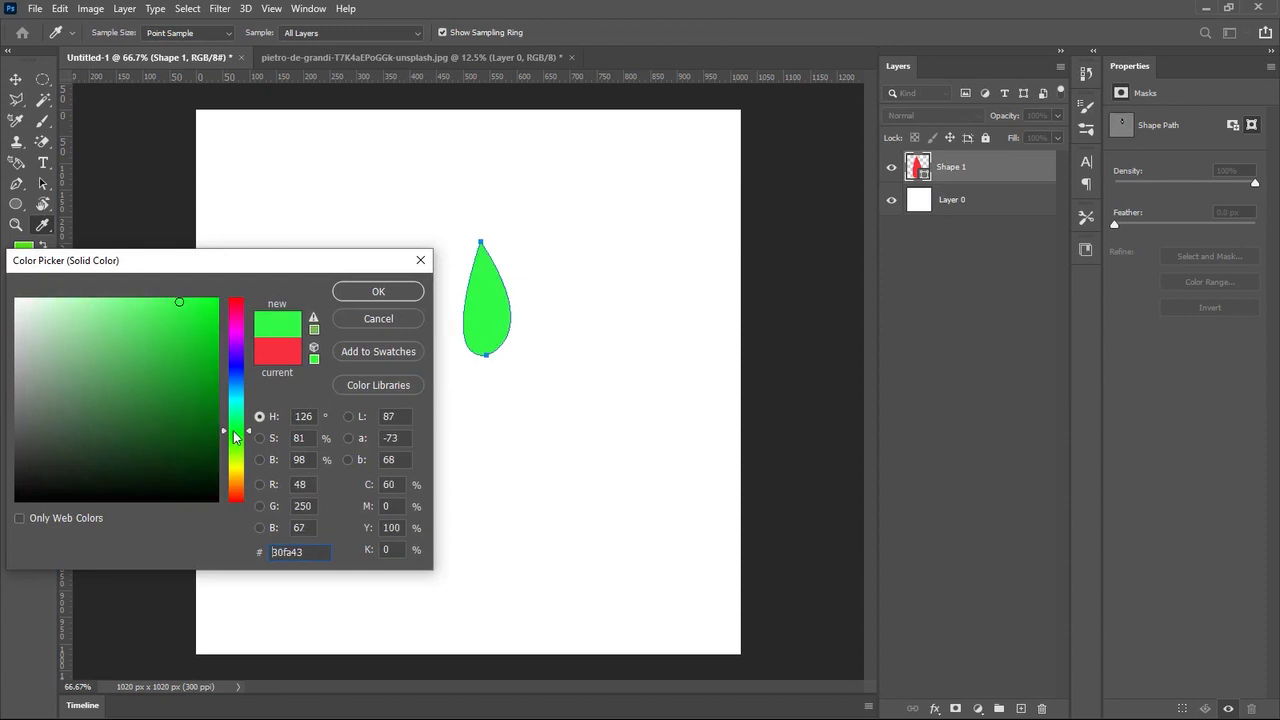
pyautogui.click(378, 292)
pyautogui.click(430, 352)
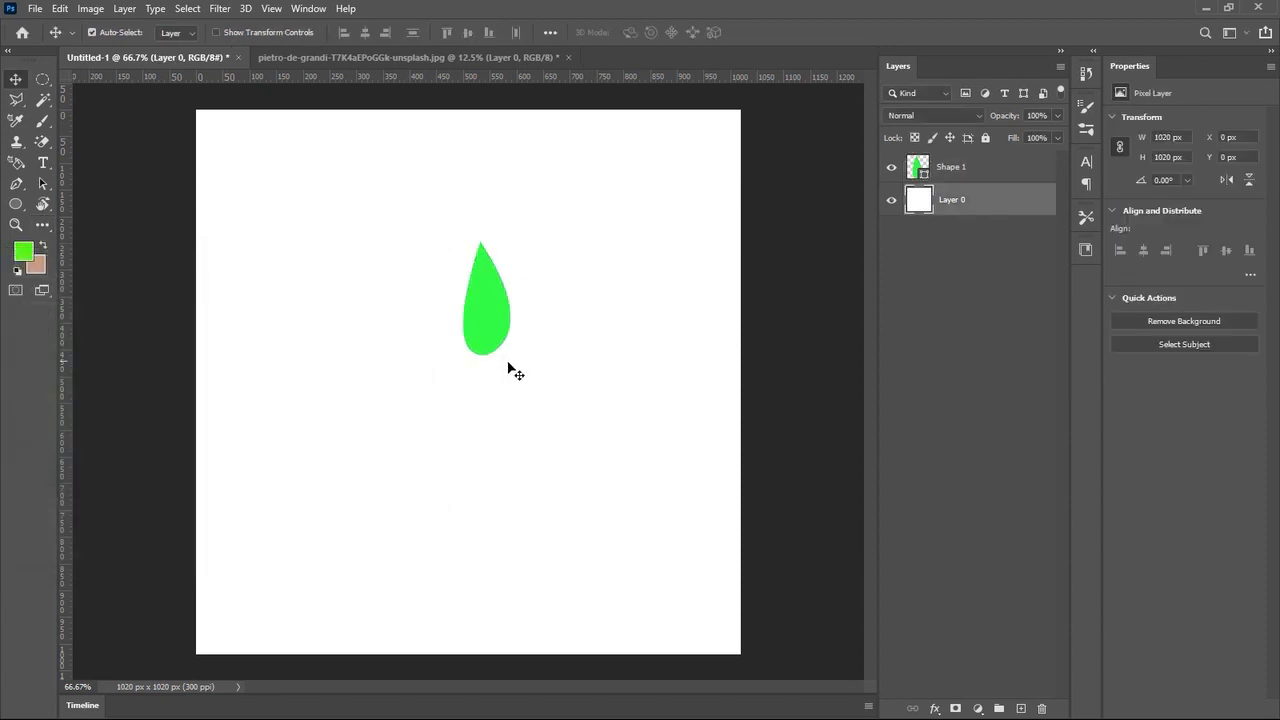
# Try trimming the document on all four sides based on transparent pixels with the Shape 1 layer selected.
pyautogui.click(482, 315)
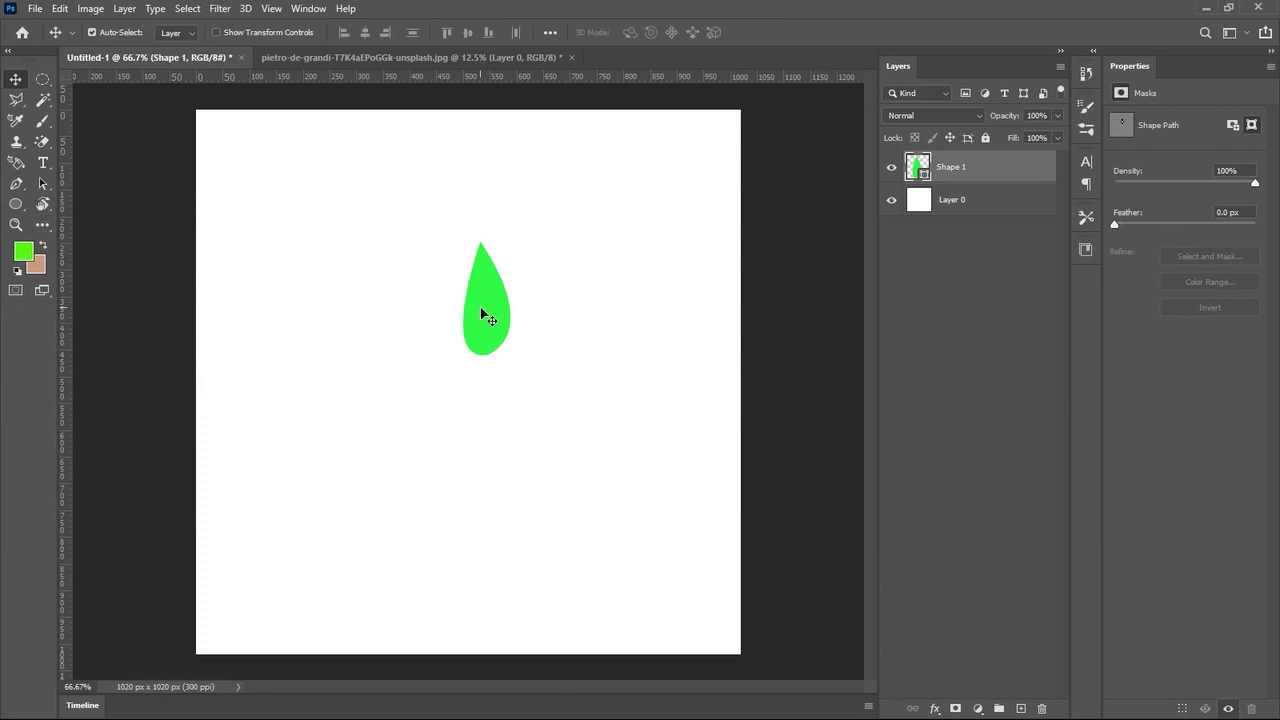
pyautogui.click(60, 10)
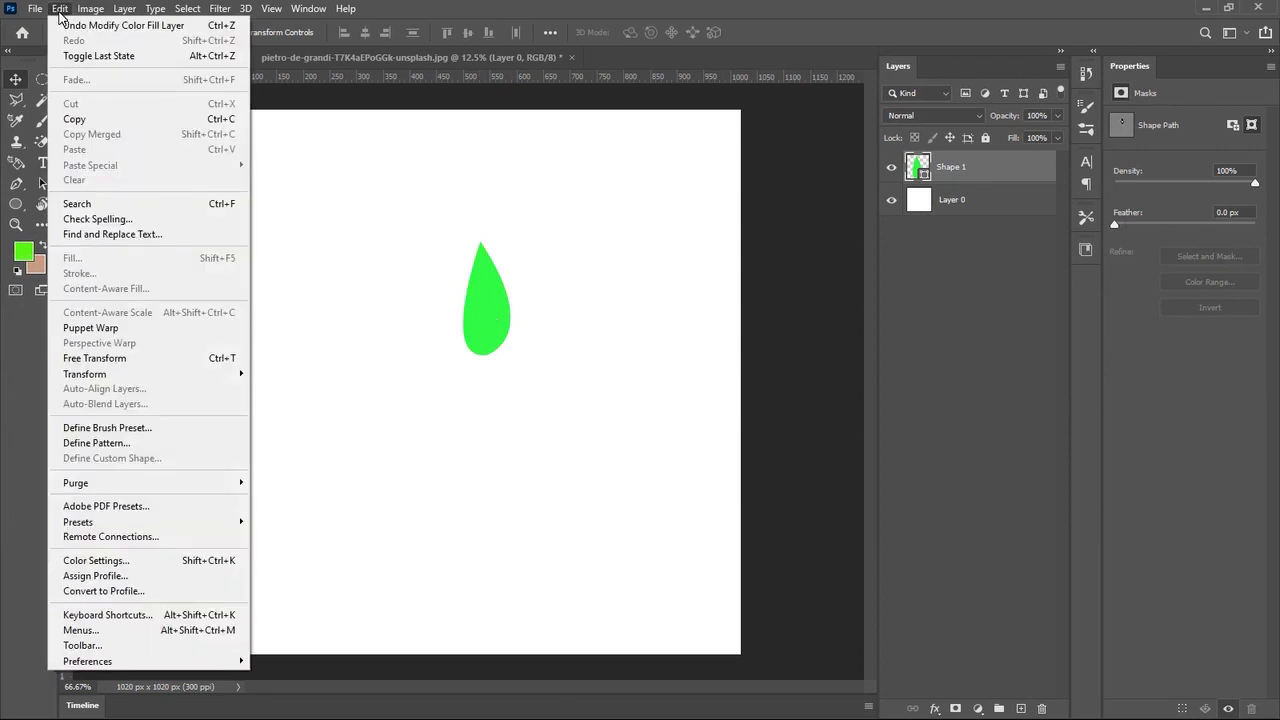
pyautogui.moveTo(97, 16)
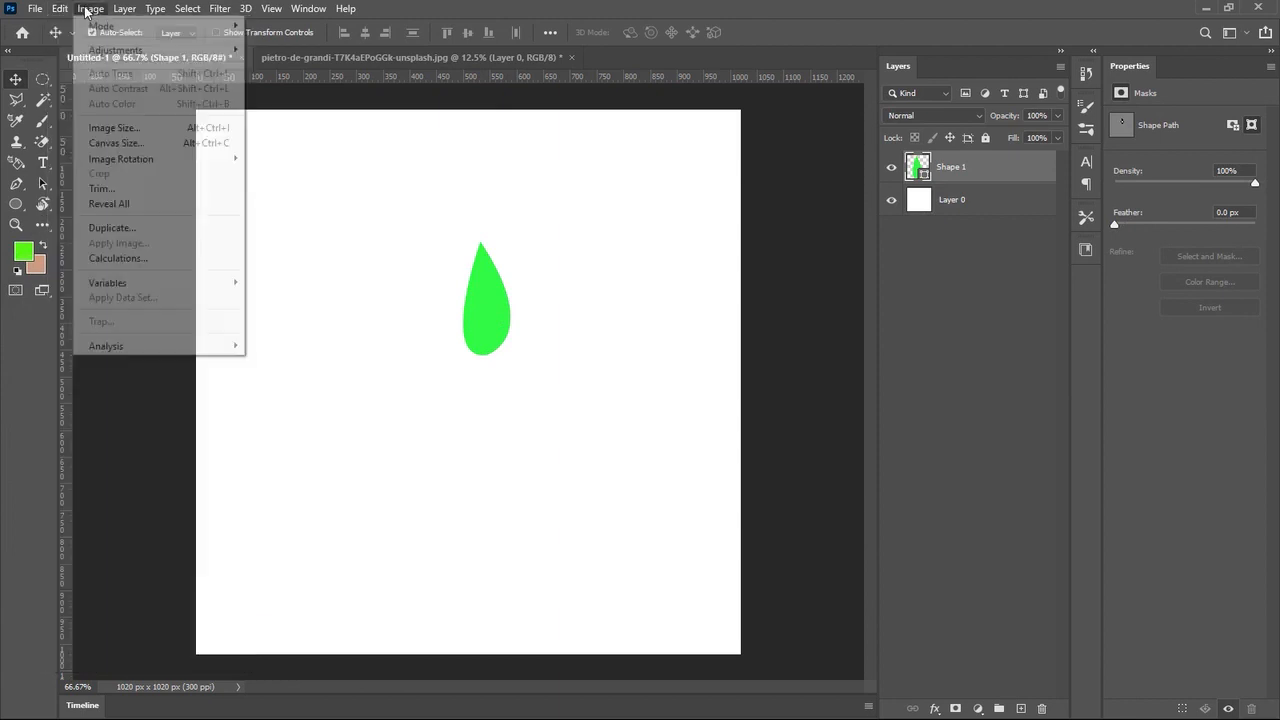
pyautogui.click(107, 190)
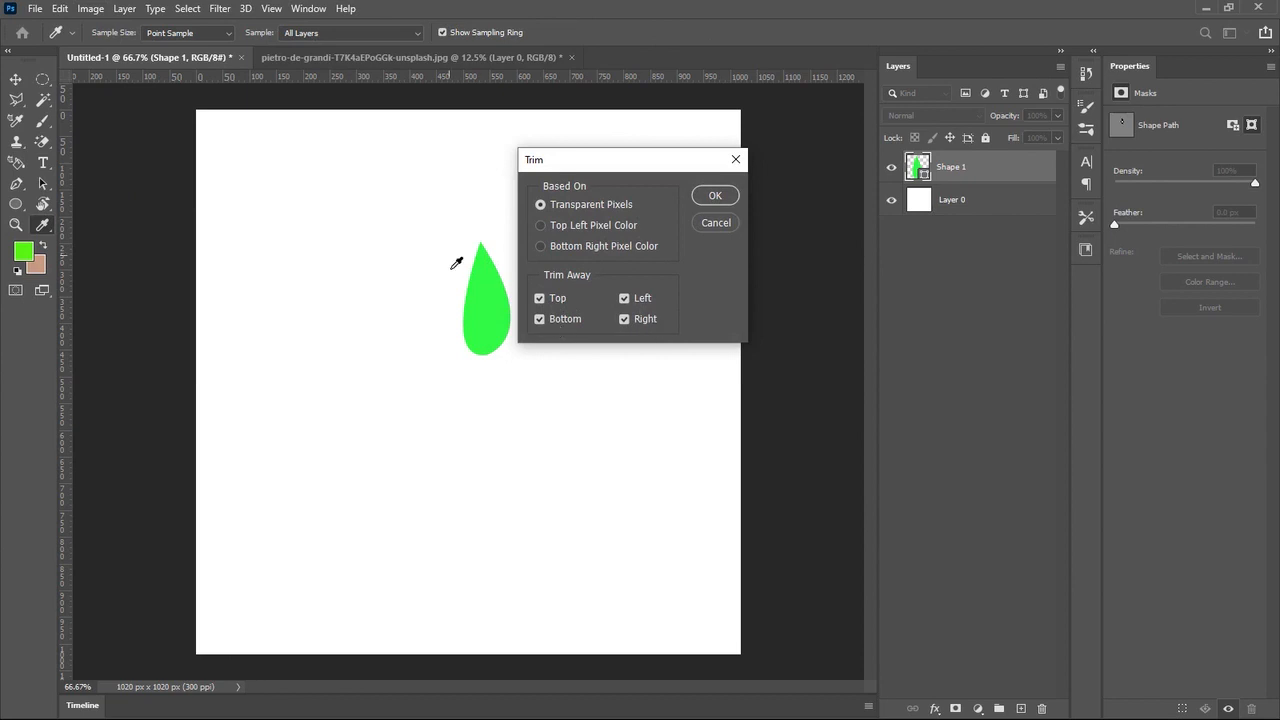
pyautogui.click(711, 195)
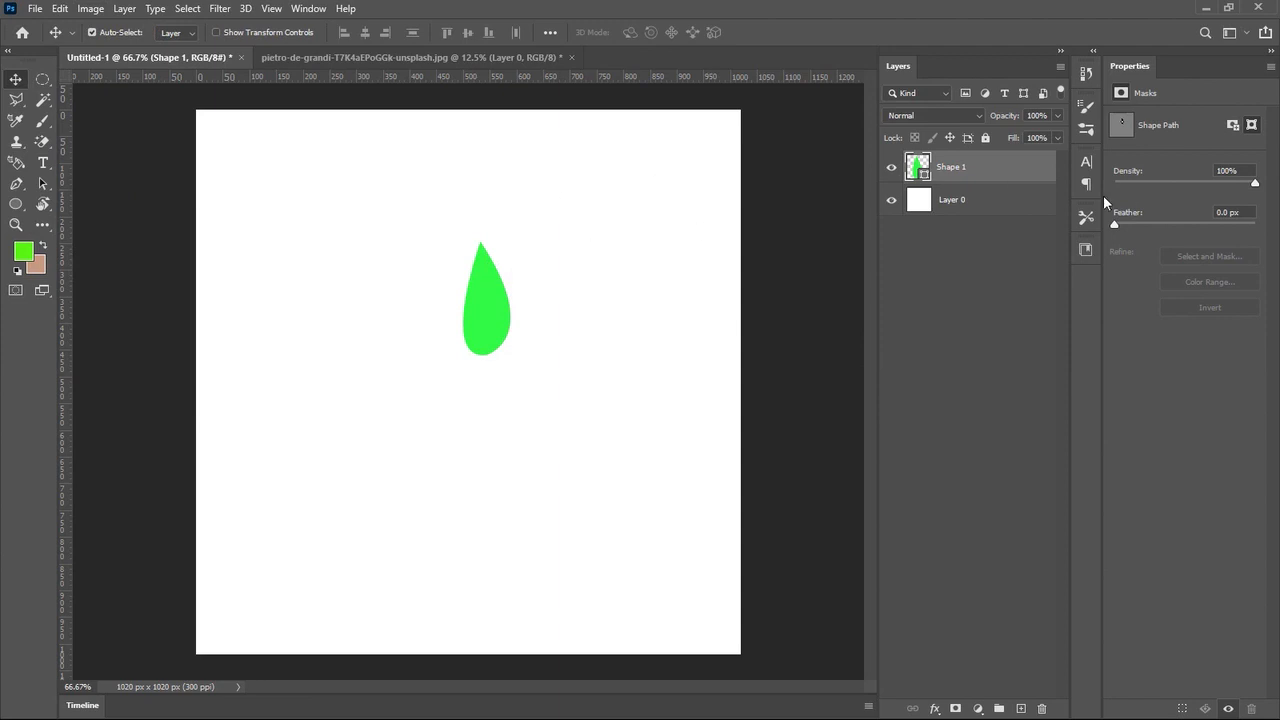
# Hide Layer 0 and trim the document on all four sides based on transparent pixels.
pyautogui.click(893, 203)
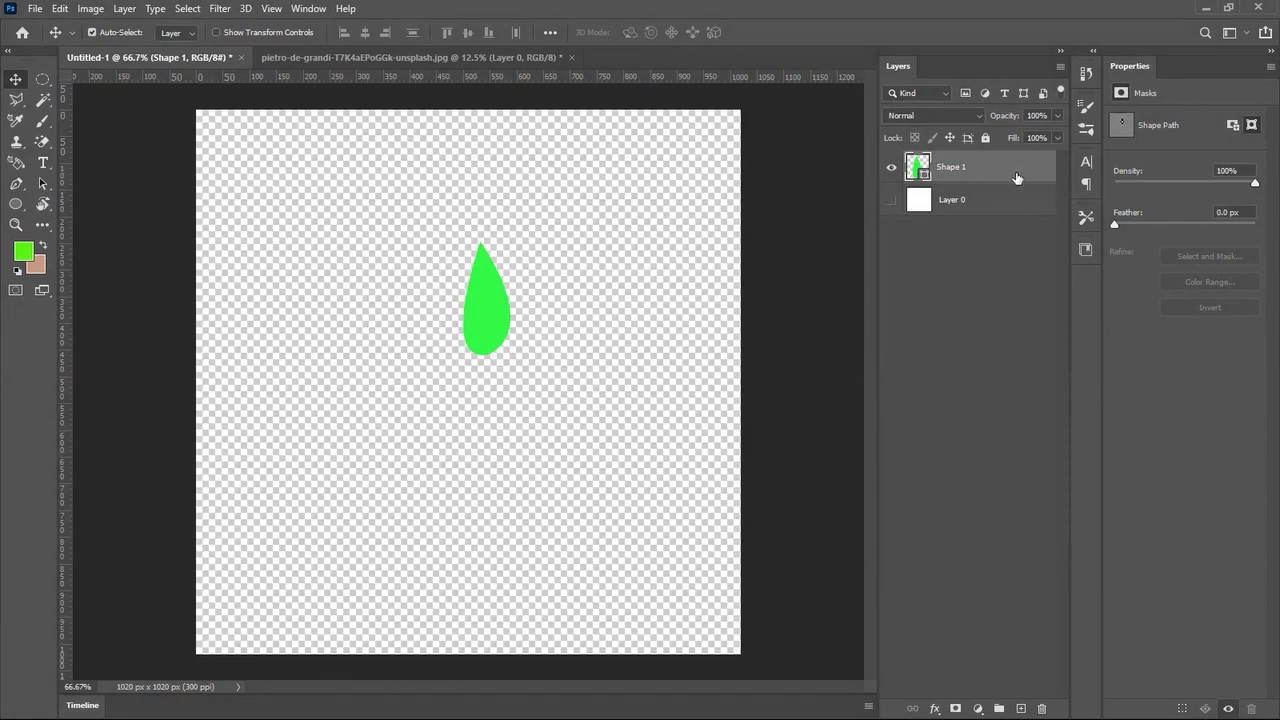
pyautogui.click(71, 12)
pyautogui.moveTo(90, 10)
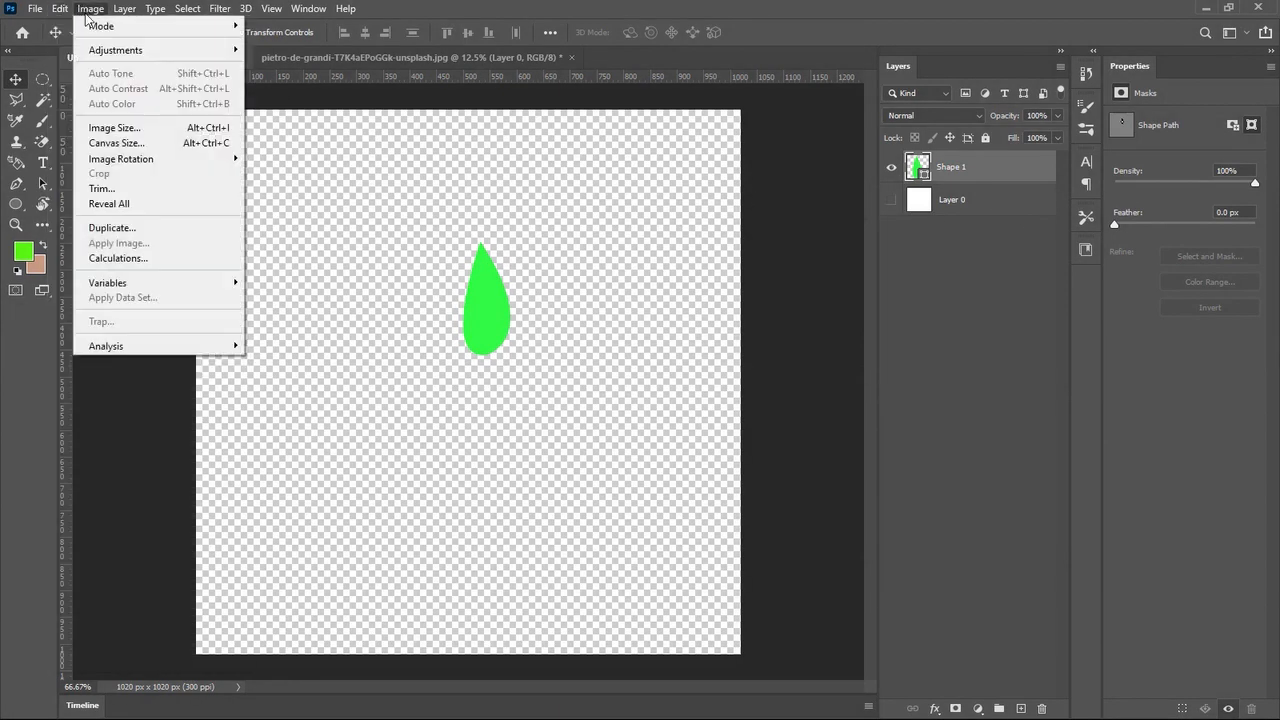
pyautogui.click(134, 188)
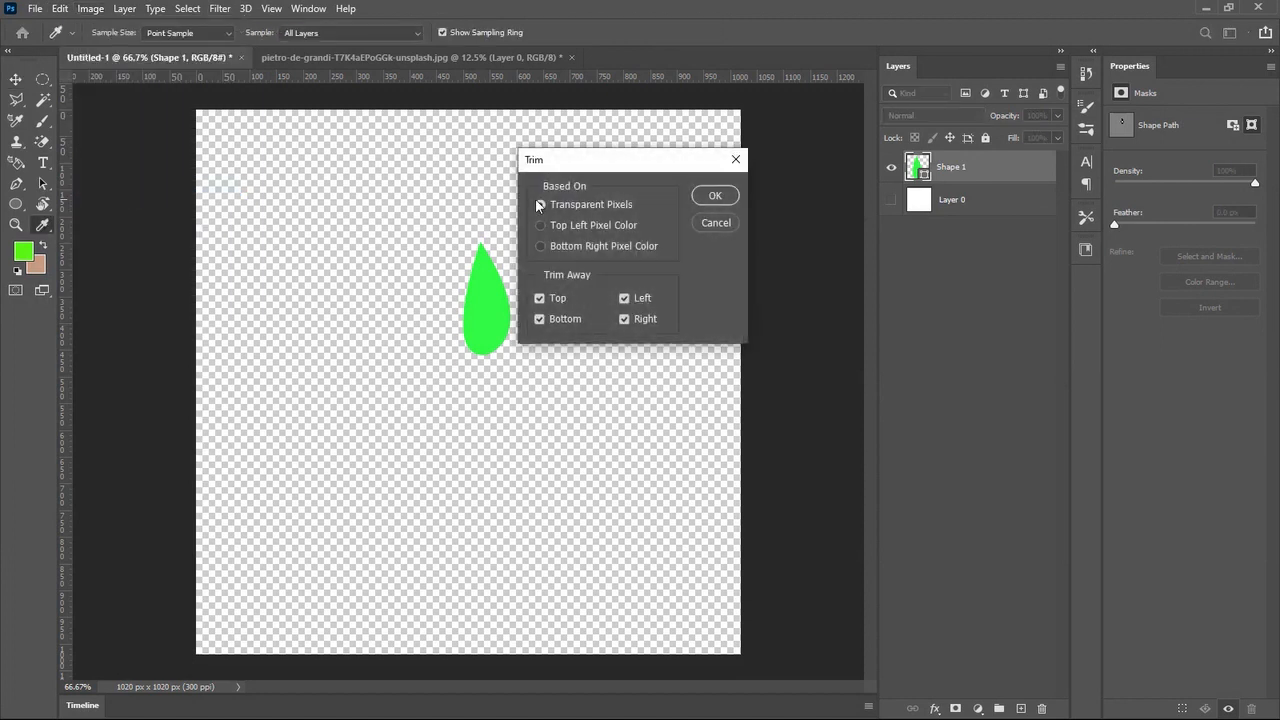
pyautogui.click(714, 195)
pyautogui.press('v')
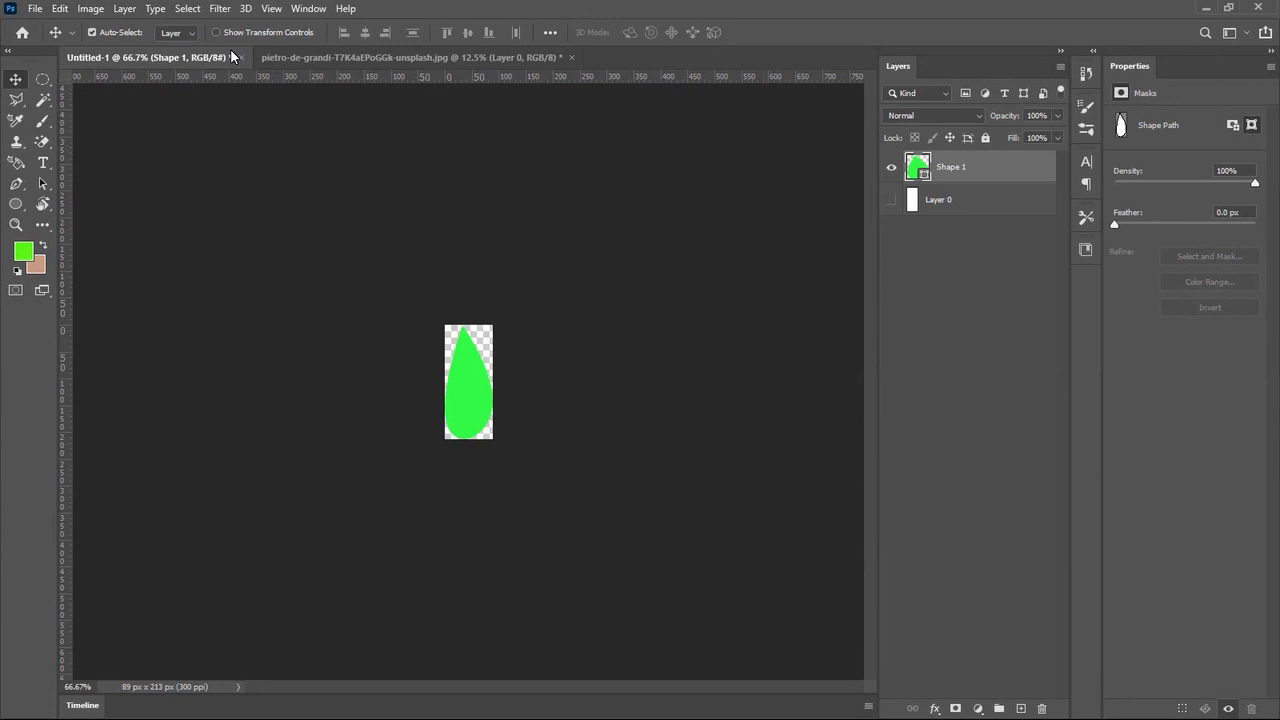
# Define the trimmed teardrop as a pattern, keeping the name Pattern 1.
pyautogui.click(64, 9)
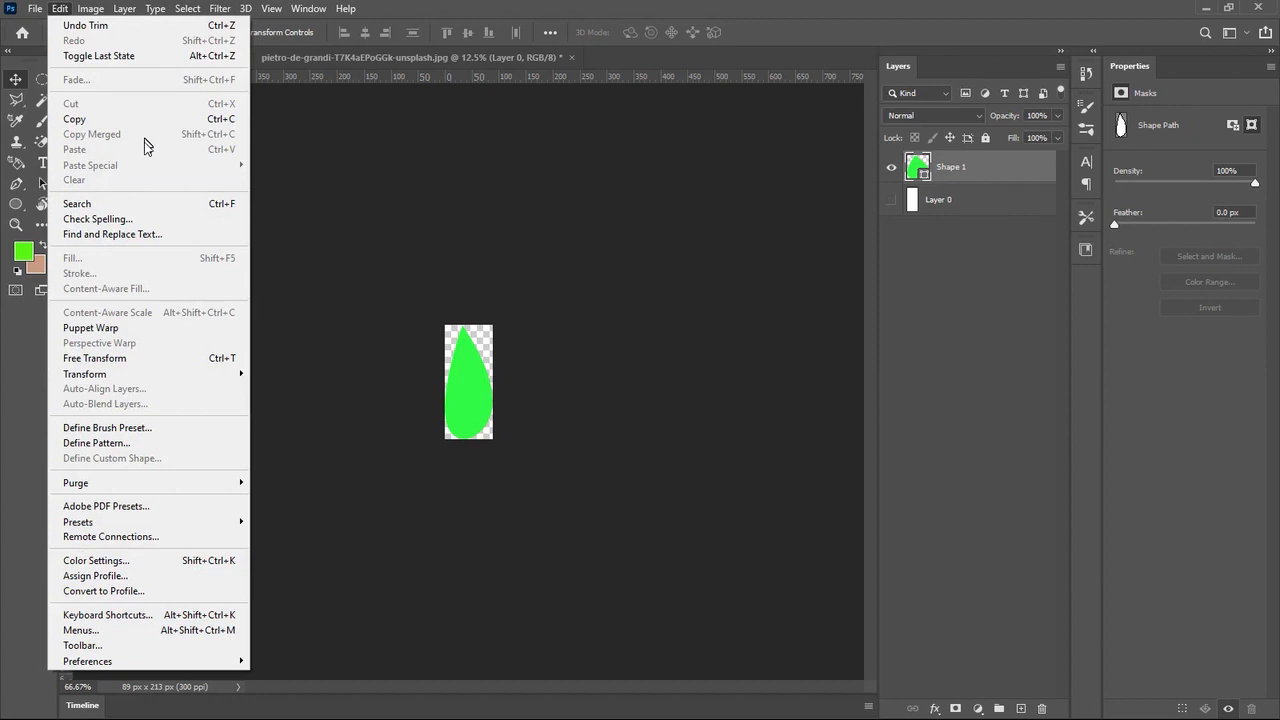
pyautogui.click(122, 443)
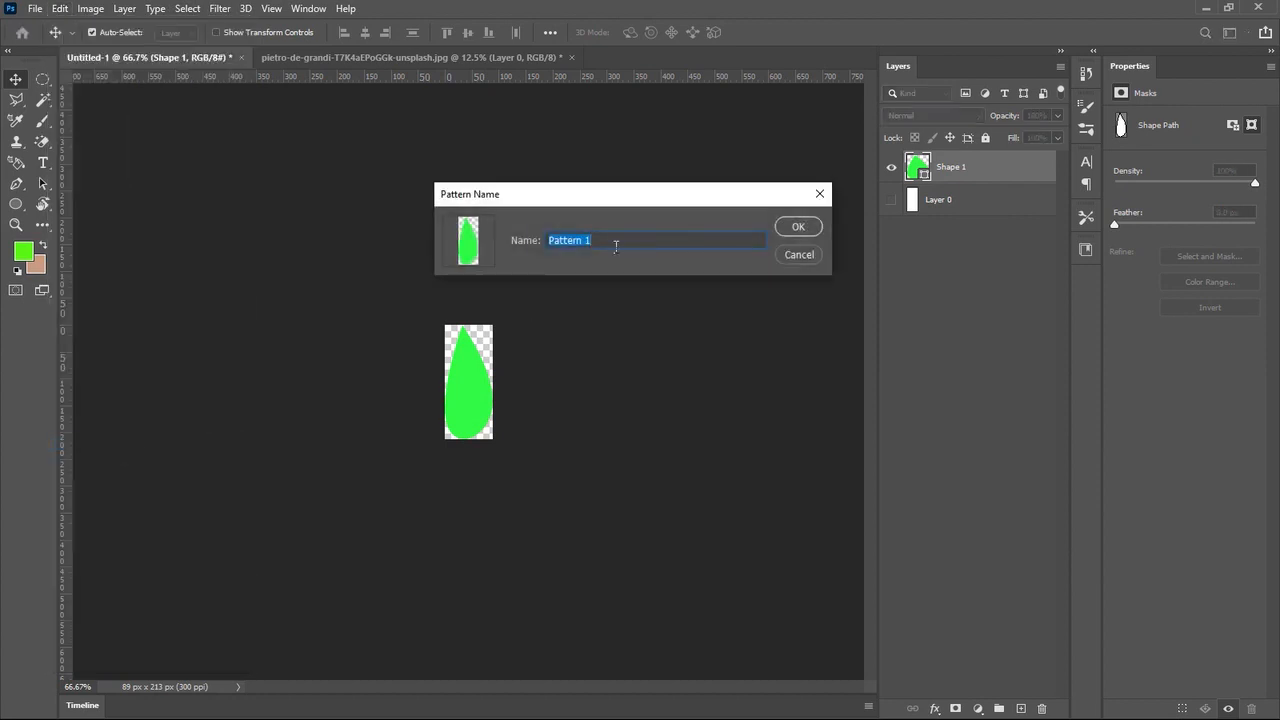
pyautogui.click(810, 227)
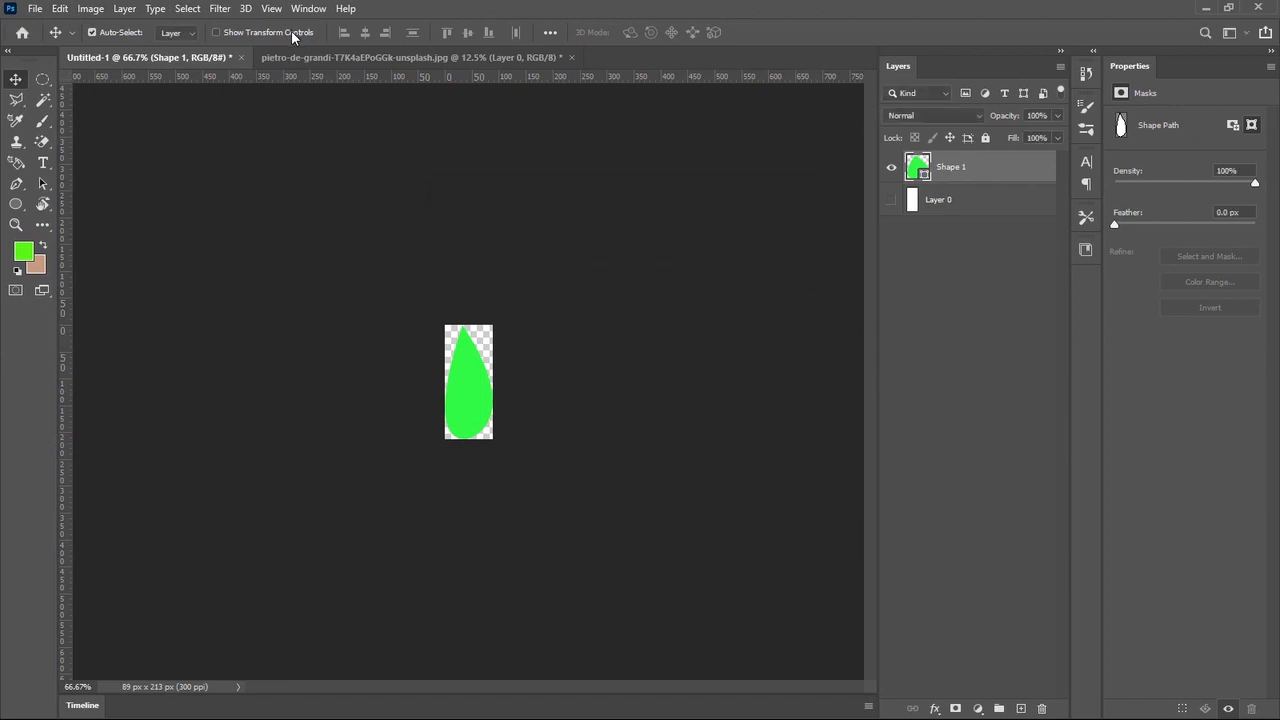
# Show Layer 0 behind the teardrop and hide it again.
pyautogui.click(892, 202)
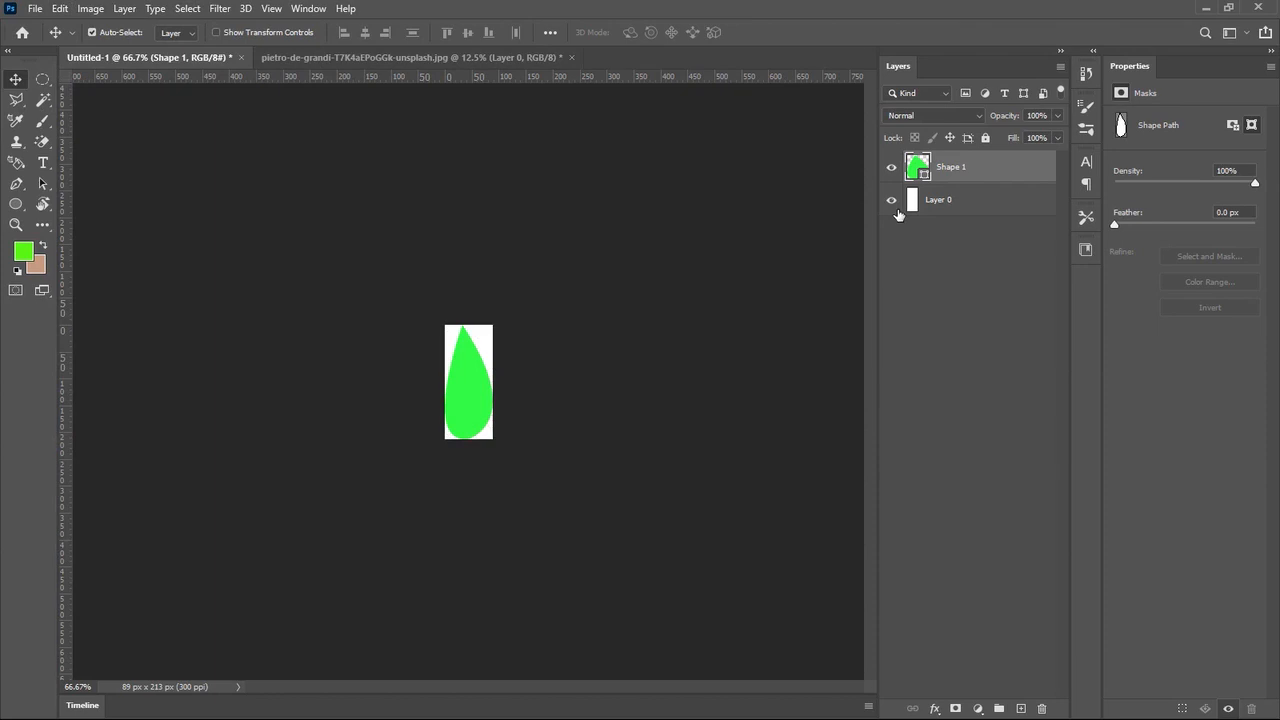
pyautogui.click(917, 210)
pyautogui.click(899, 208)
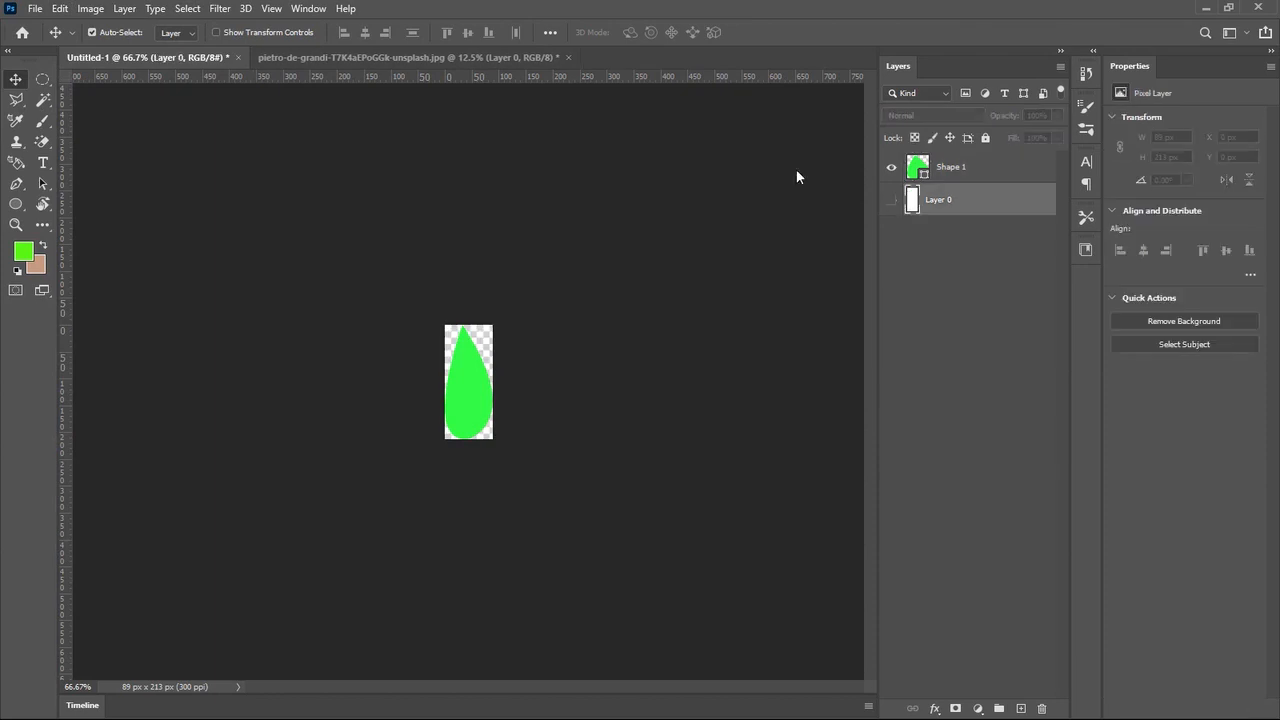
# Create a new 1020 x 1020 px document at 300 pixels per inch and unlock its Background layer.
pyautogui.click(36, 9)
pyautogui.click(57, 26)
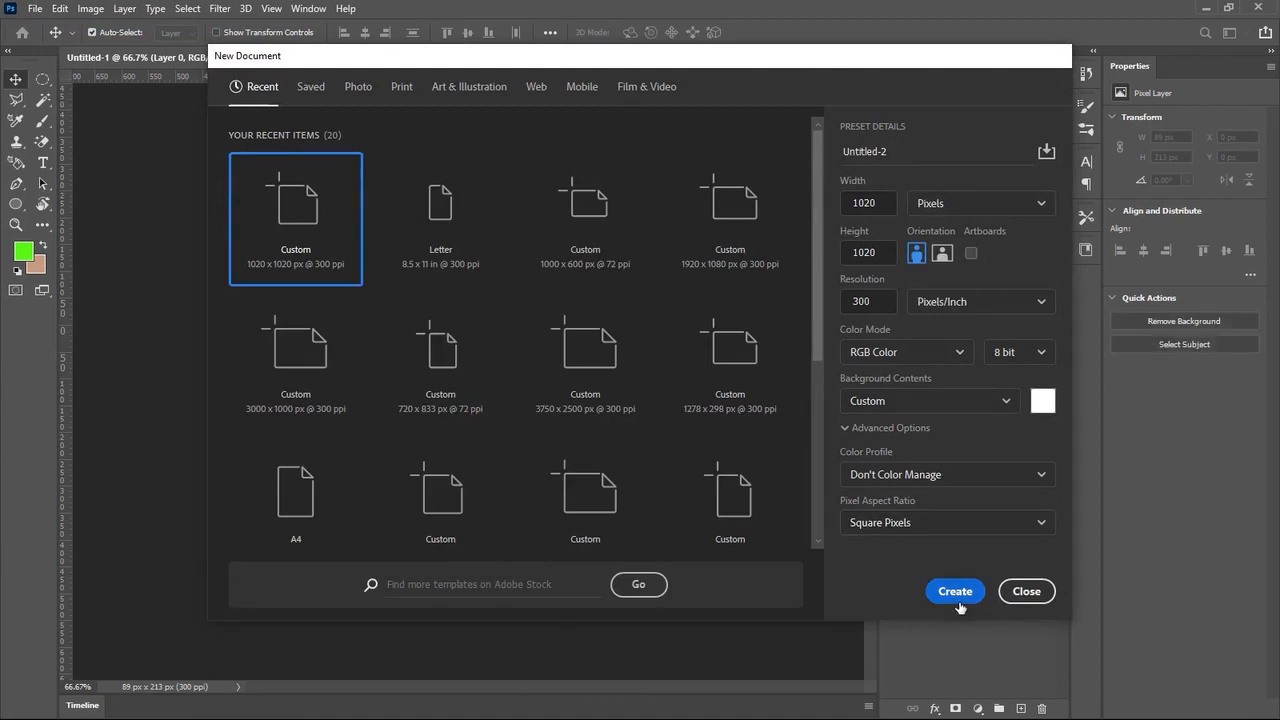
pyautogui.click(953, 591)
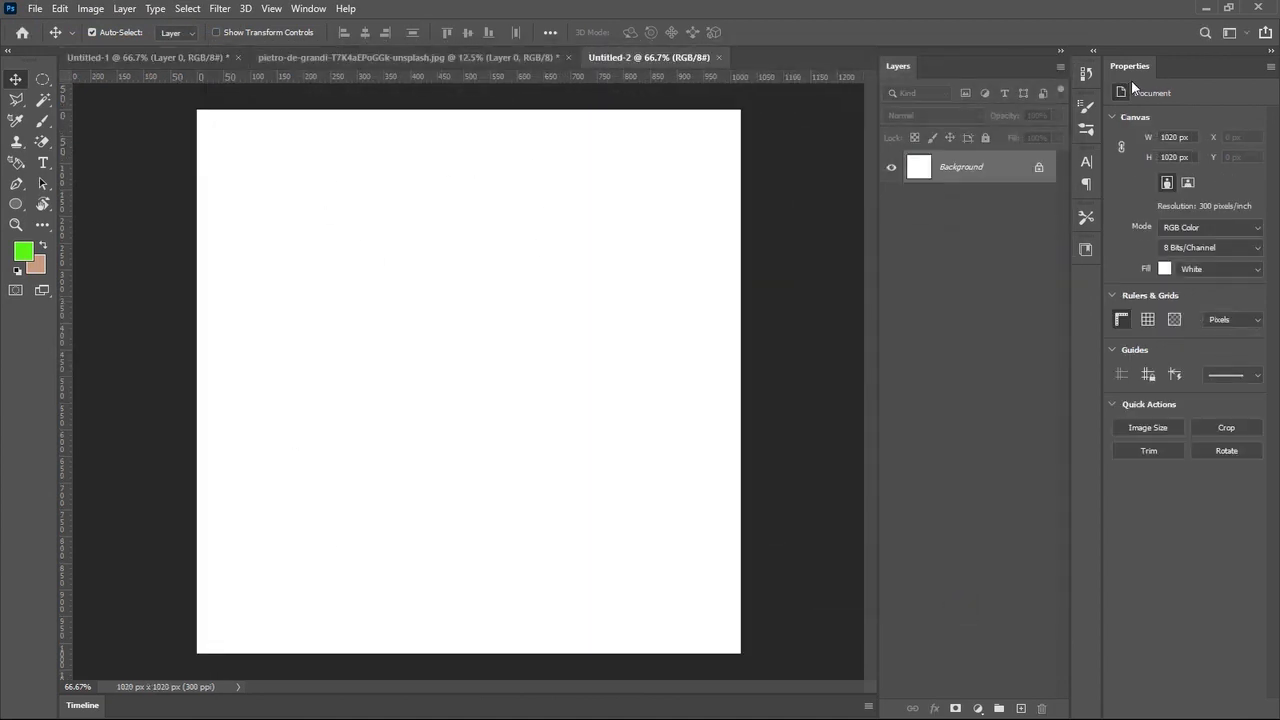
pyautogui.click(1042, 176)
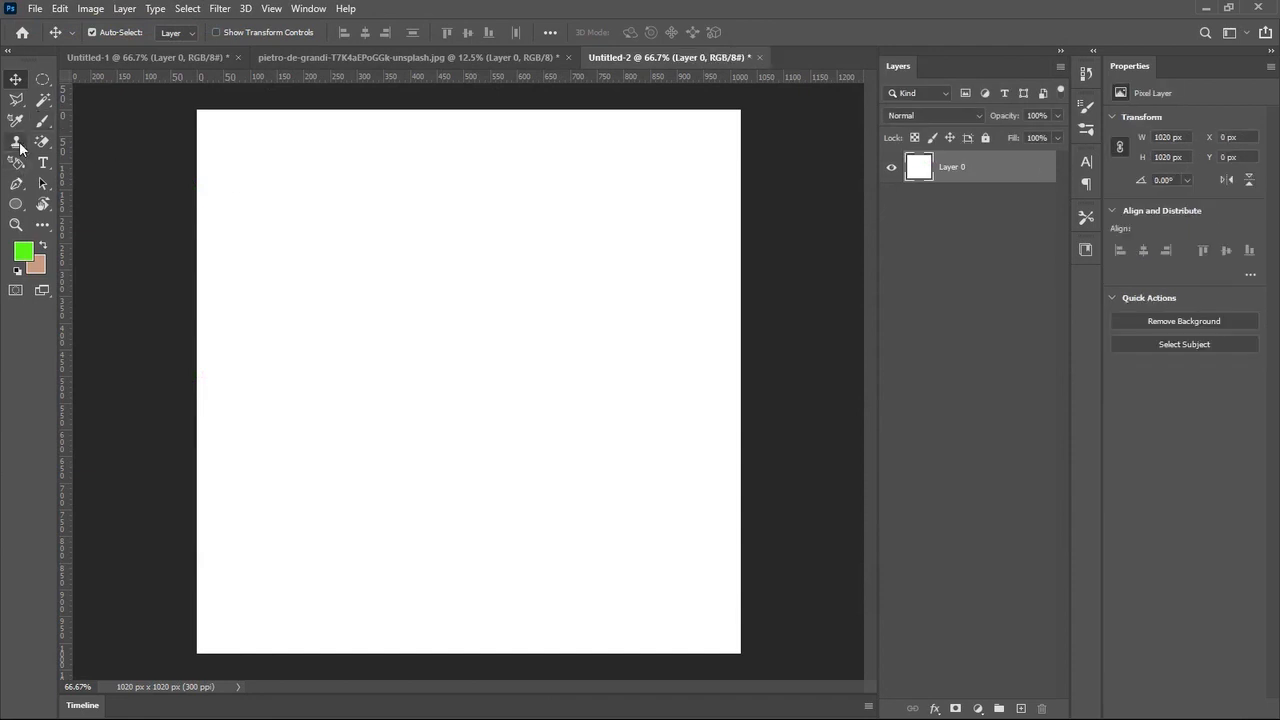
# Activate the Pattern Stamp tool and set its brush size to 42 px.
pyautogui.click(16, 141)
pyautogui.click(56, 158)
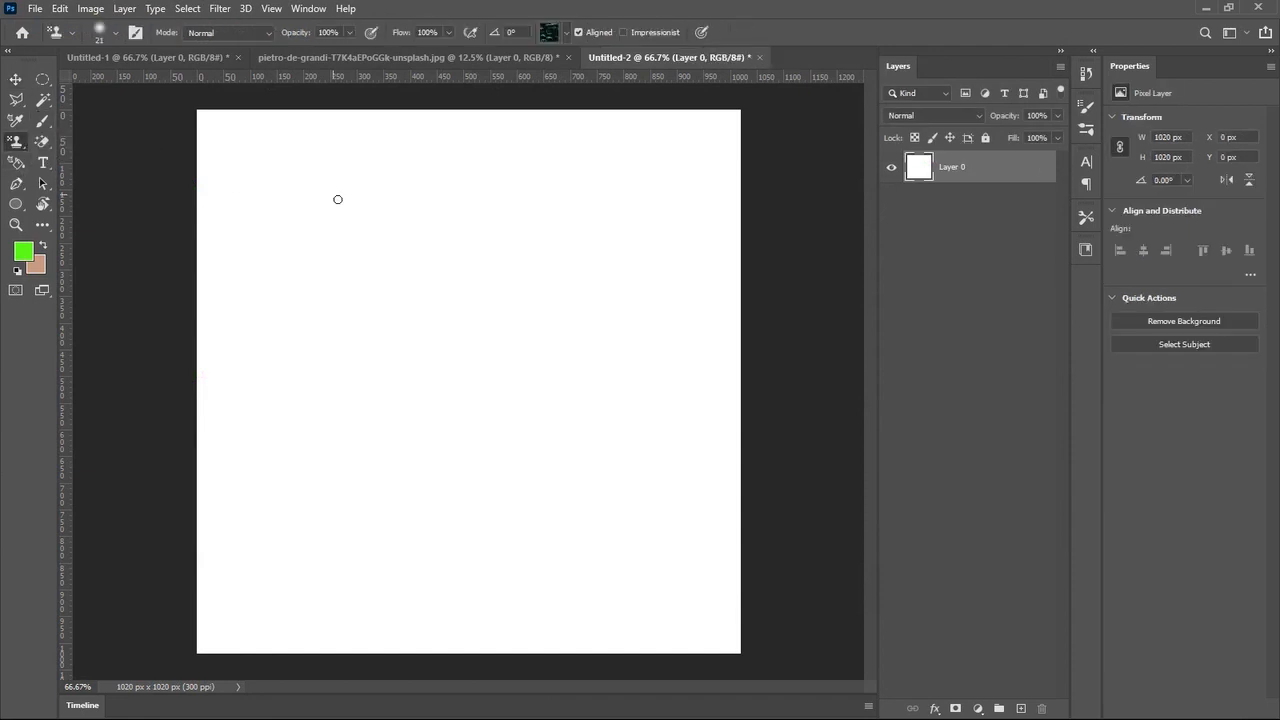
pyautogui.click(115, 32)
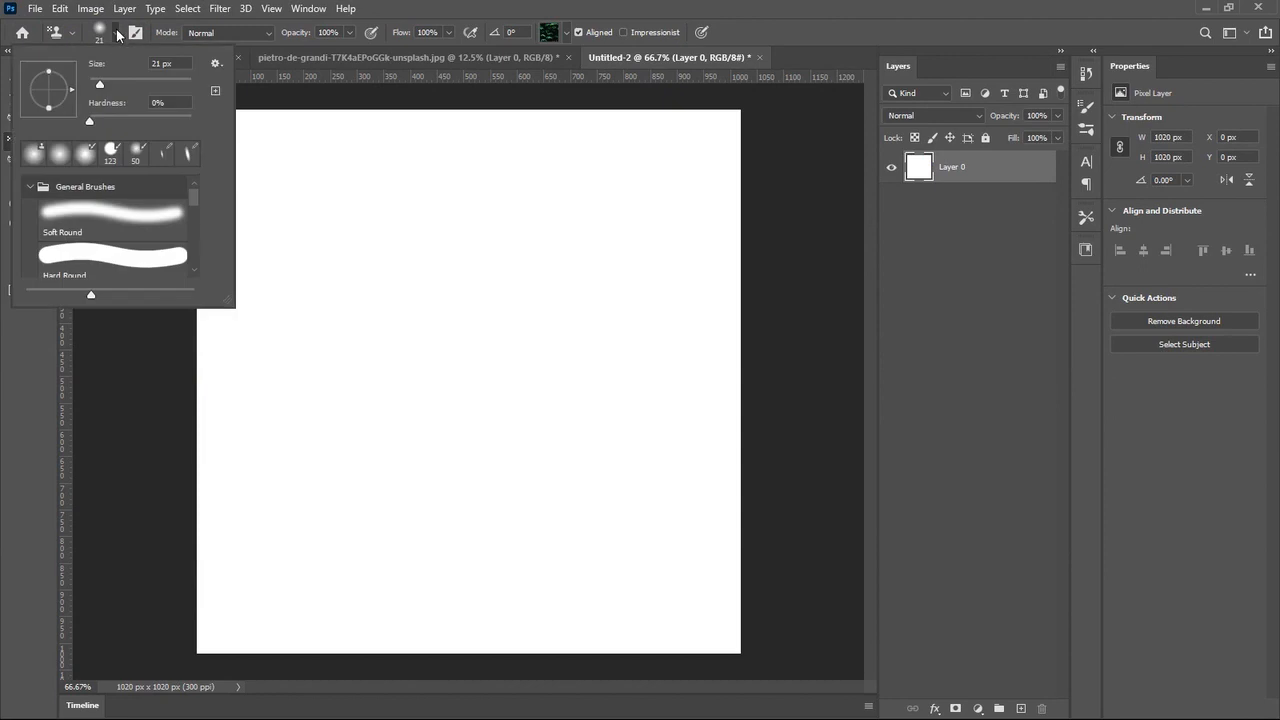
pyautogui.moveTo(95, 84); pyautogui.dragTo(110, 84)
pyautogui.click(448, 6)
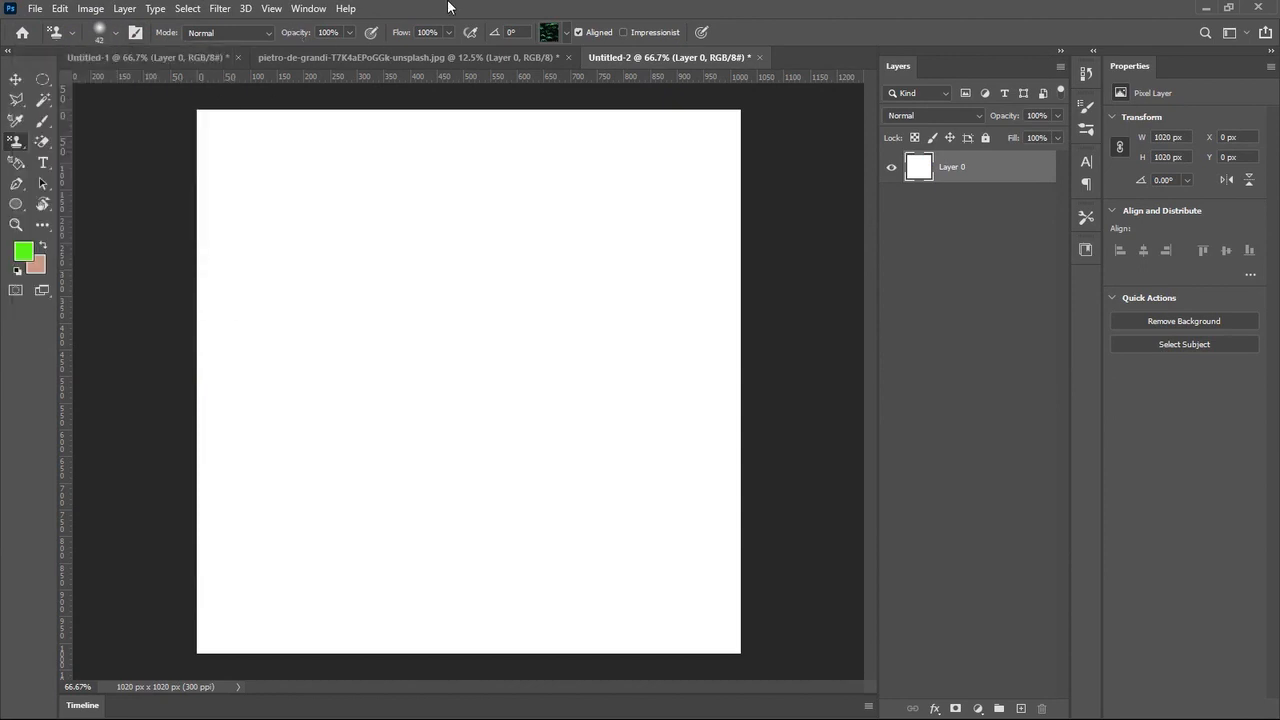
# Choose the green teardrop pattern (Pattern 1), stamp one test dab on the upper part of the canvas and undo it.
pyautogui.click(566, 35)
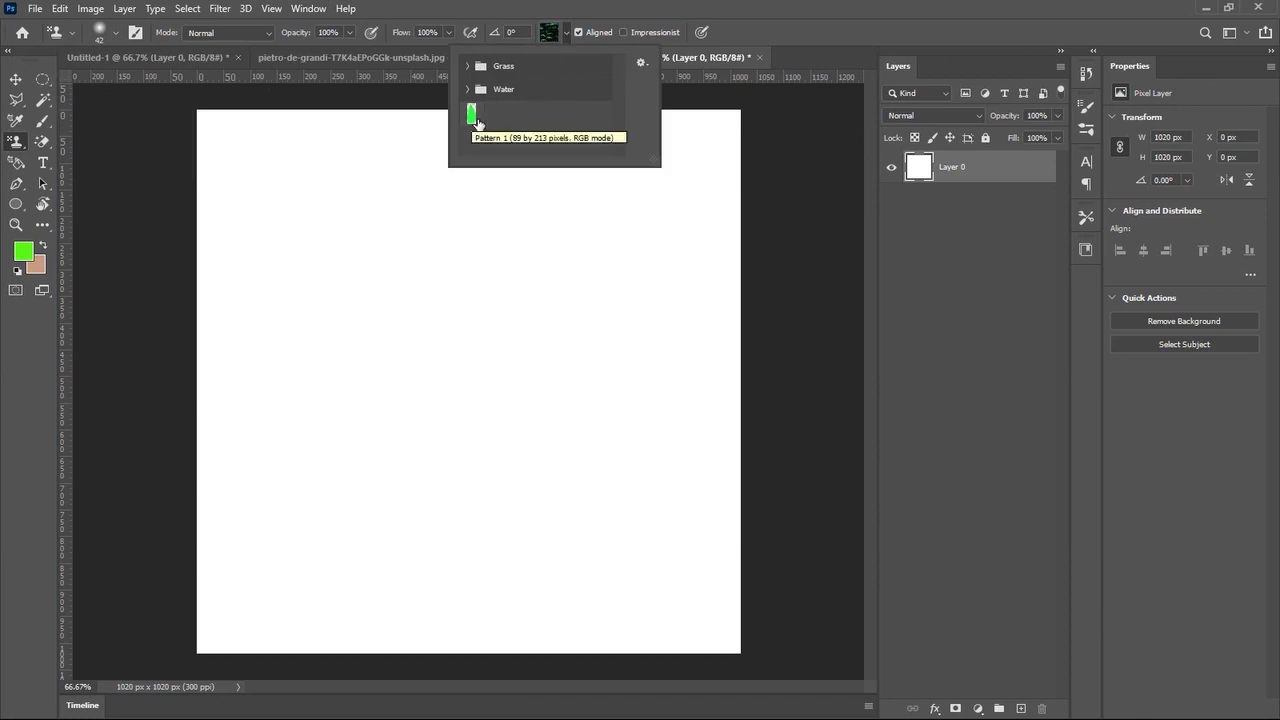
pyautogui.click(475, 120)
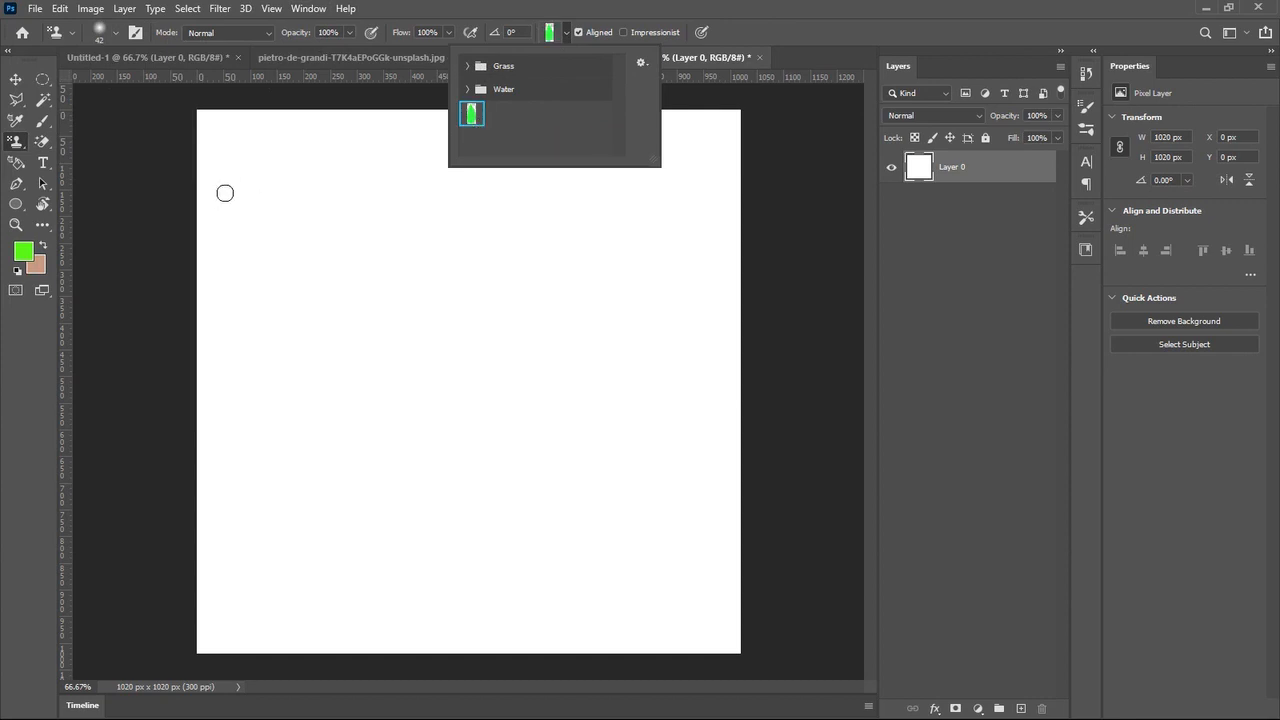
pyautogui.click(448, 187)
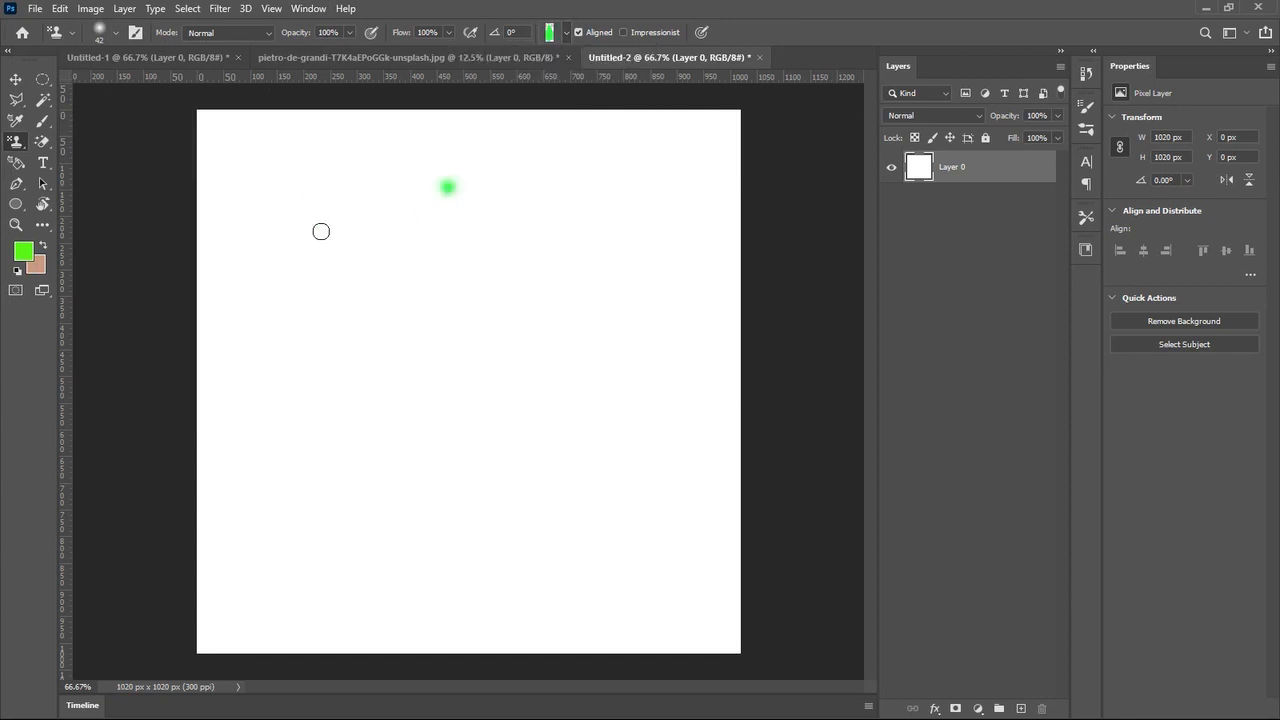
pyautogui.hotkey('ctrl', 'z')
# Enlarge the brush to 124 px and paint the teardrop pattern across the canvas.
pyautogui.click(117, 33)
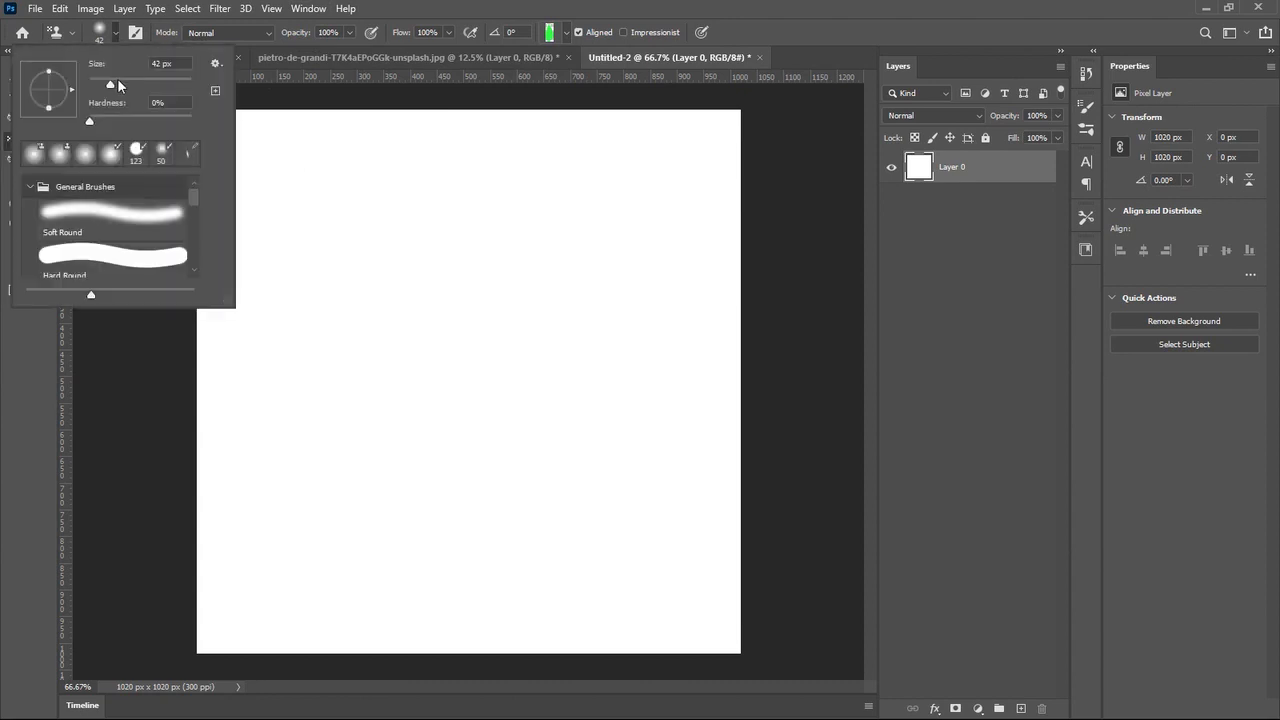
pyautogui.moveTo(111, 83); pyautogui.dragTo(146, 86)
pyautogui.click(290, 189)
pyautogui.moveTo(235, 165)
pyautogui.mouseDown()
pyautogui.moveTo(540, 203)
pyautogui.moveTo(483, 245)
pyautogui.moveTo(246, 263)
pyautogui.moveTo(671, 214)
pyautogui.moveTo(400, 149)
pyautogui.moveTo(717, 172)
pyautogui.moveTo(726, 197)
pyautogui.moveTo(597, 317)
pyautogui.moveTo(591, 289)
pyautogui.moveTo(585, 340)
pyautogui.mouseUp()
pyautogui.moveTo(360, 383)
pyautogui.mouseDown()
pyautogui.moveTo(217, 148)
pyautogui.moveTo(241, 215)
pyautogui.moveTo(233, 166)
pyautogui.moveTo(310, 211)
pyautogui.moveTo(296, 191)
pyautogui.moveTo(457, 183)
pyautogui.moveTo(296, 218)
pyautogui.moveTo(766, 205)
pyautogui.moveTo(740, 423)
pyautogui.moveTo(584, 469)
pyautogui.moveTo(676, 381)
pyautogui.moveTo(742, 360)
pyautogui.moveTo(275, 483)
pyautogui.moveTo(490, 480)
pyautogui.moveTo(424, 508)
pyautogui.moveTo(312, 422)
pyautogui.moveTo(300, 466)
pyautogui.moveTo(258, 397)
pyautogui.moveTo(245, 193)
pyautogui.moveTo(287, 585)
pyautogui.moveTo(278, 697)
pyautogui.moveTo(270, 558)
pyautogui.moveTo(242, 501)
pyautogui.moveTo(256, 564)
pyautogui.moveTo(336, 626)
pyautogui.moveTo(607, 622)
pyautogui.moveTo(340, 580)
pyautogui.moveTo(574, 540)
pyautogui.moveTo(410, 597)
pyautogui.moveTo(665, 617)
pyautogui.moveTo(405, 669)
pyautogui.moveTo(262, 662)
pyautogui.moveTo(734, 647)
pyautogui.moveTo(720, 677)
pyautogui.moveTo(524, 670)
pyautogui.moveTo(713, 653)
pyautogui.moveTo(701, 303)
pyautogui.moveTo(758, 637)
pyautogui.moveTo(761, 463)
pyautogui.moveTo(641, 505)
pyautogui.moveTo(717, 688)
pyautogui.moveTo(746, 679)
pyautogui.moveTo(197, 700)
pyautogui.moveTo(226, 297)
pyautogui.moveTo(256, 204)
pyautogui.moveTo(648, 190)
pyautogui.mouseUp()
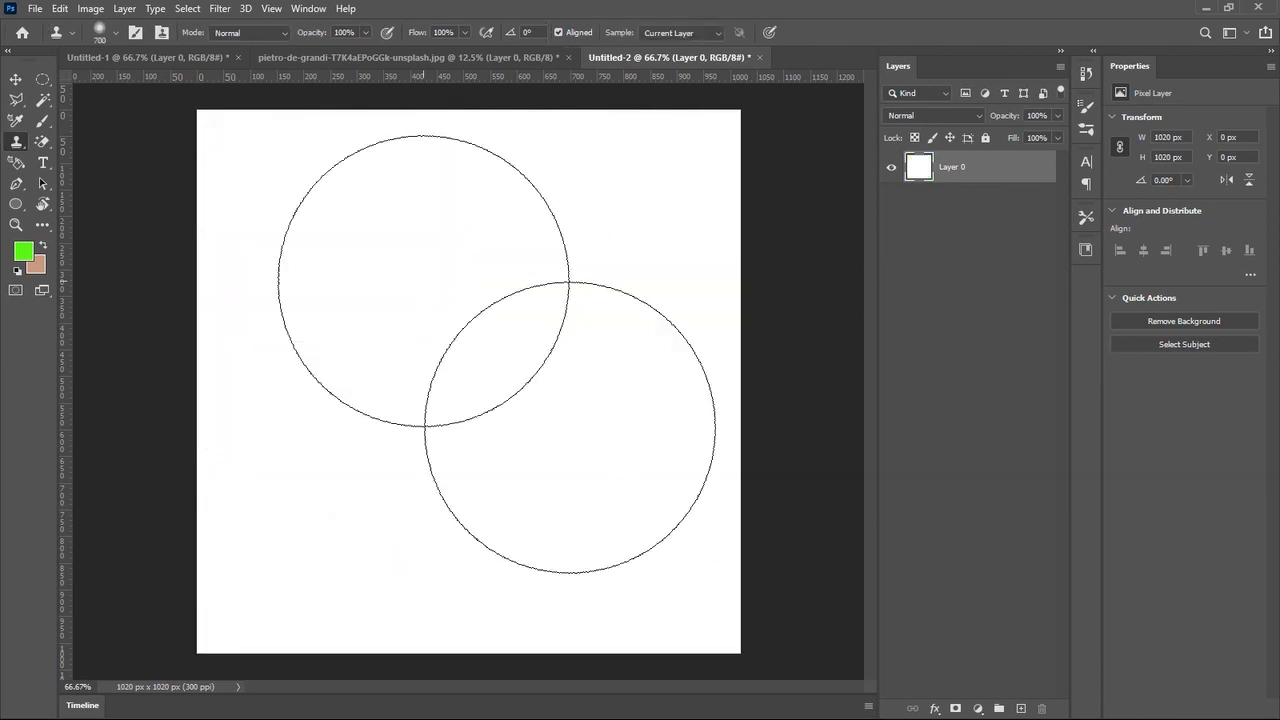
# Switch to the lake photo document and close it.
pyautogui.click(423, 274)
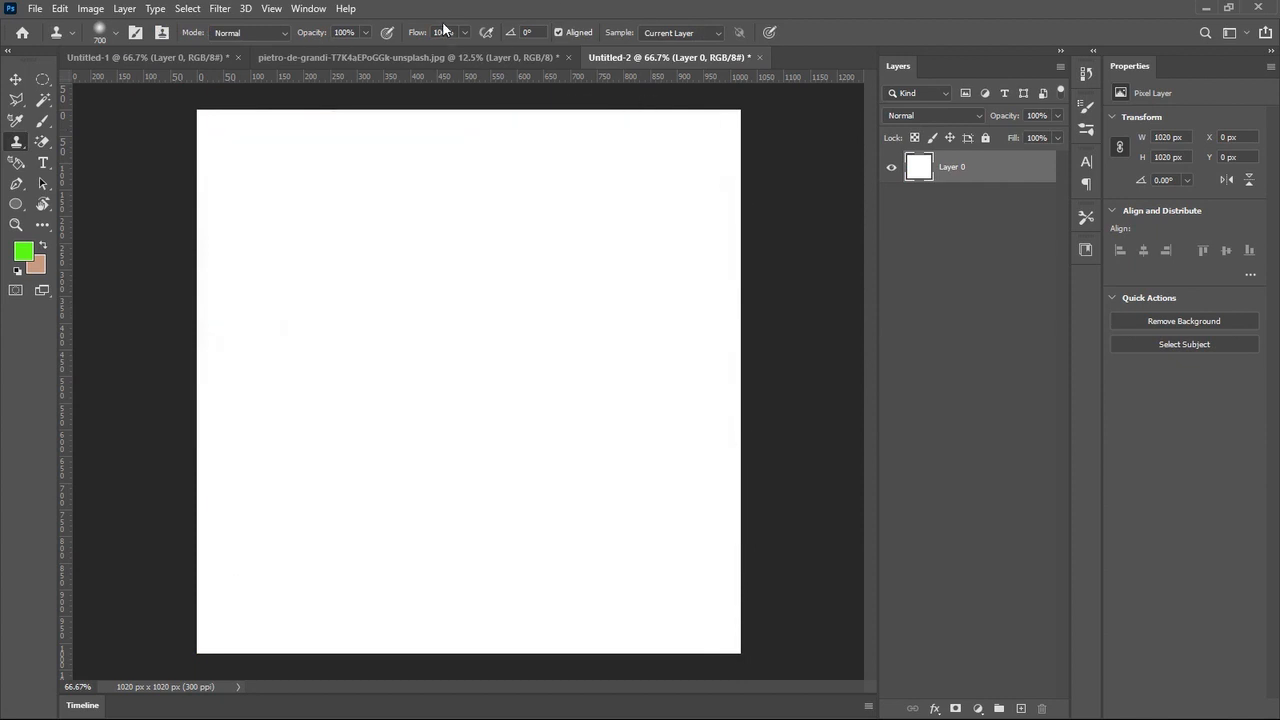
pyautogui.click(445, 58)
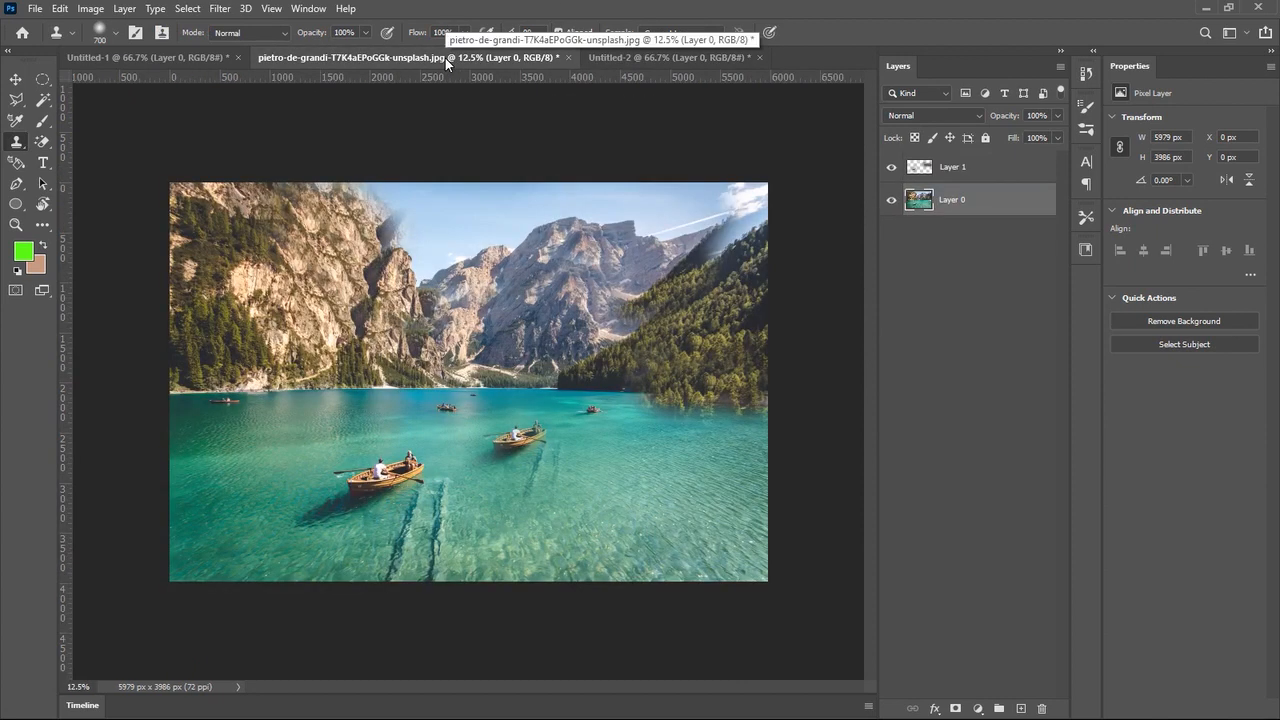
pyautogui.click(569, 59)
pyautogui.press('Escape')
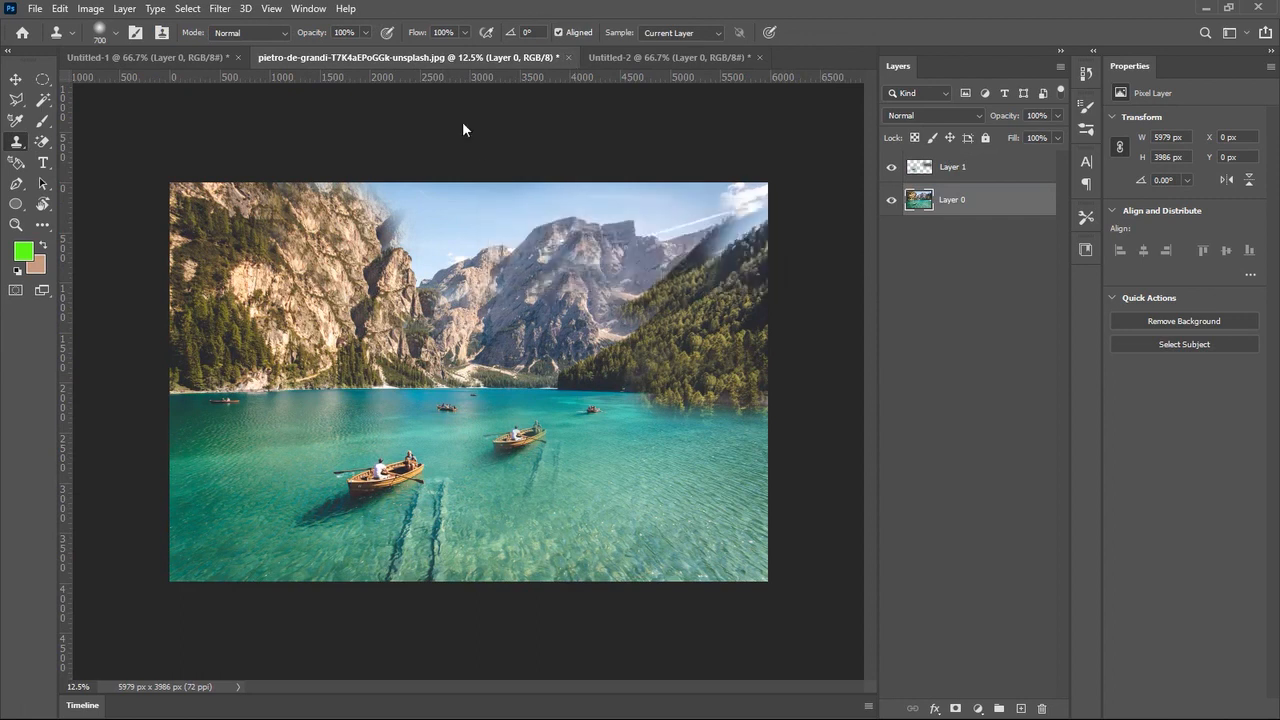
# Reduce the Clone Stamp brush to 300 px and switch back to the Pattern Stamp tool.
pyautogui.press('[')
pyautogui.press('[')
pyautogui.press('[')
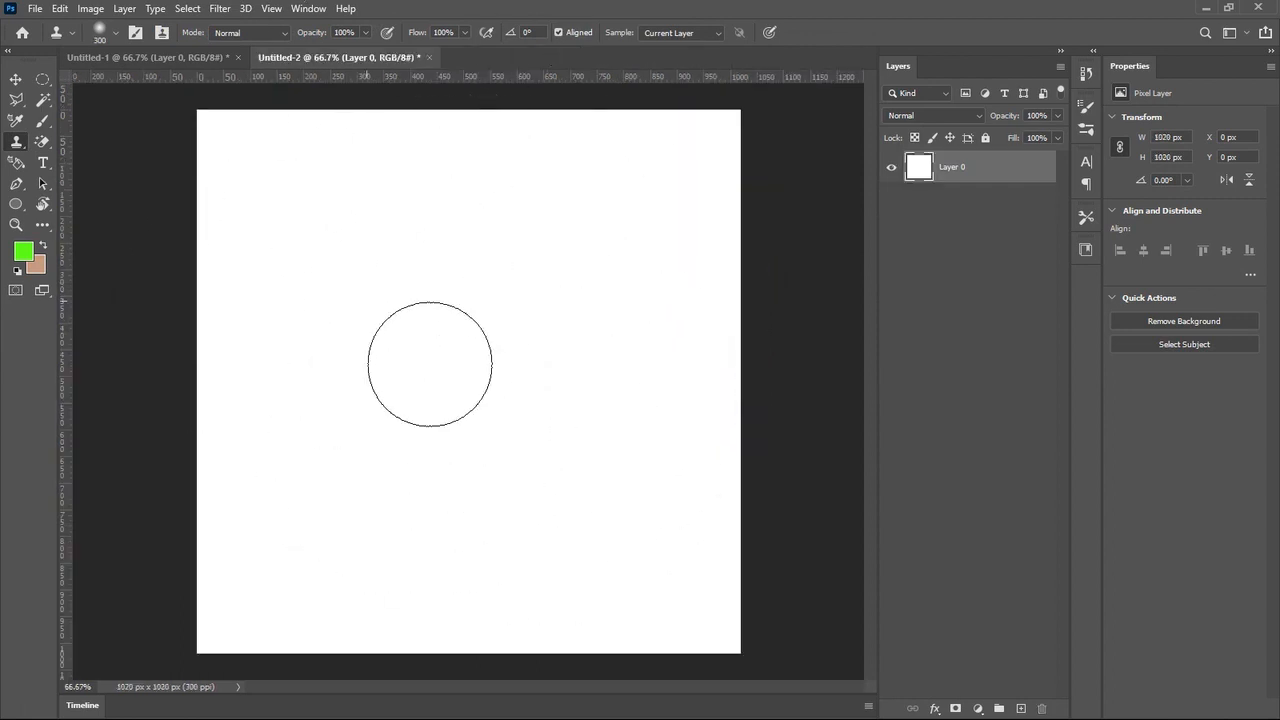
pyautogui.rightClick(23, 146)
pyautogui.click(84, 158)
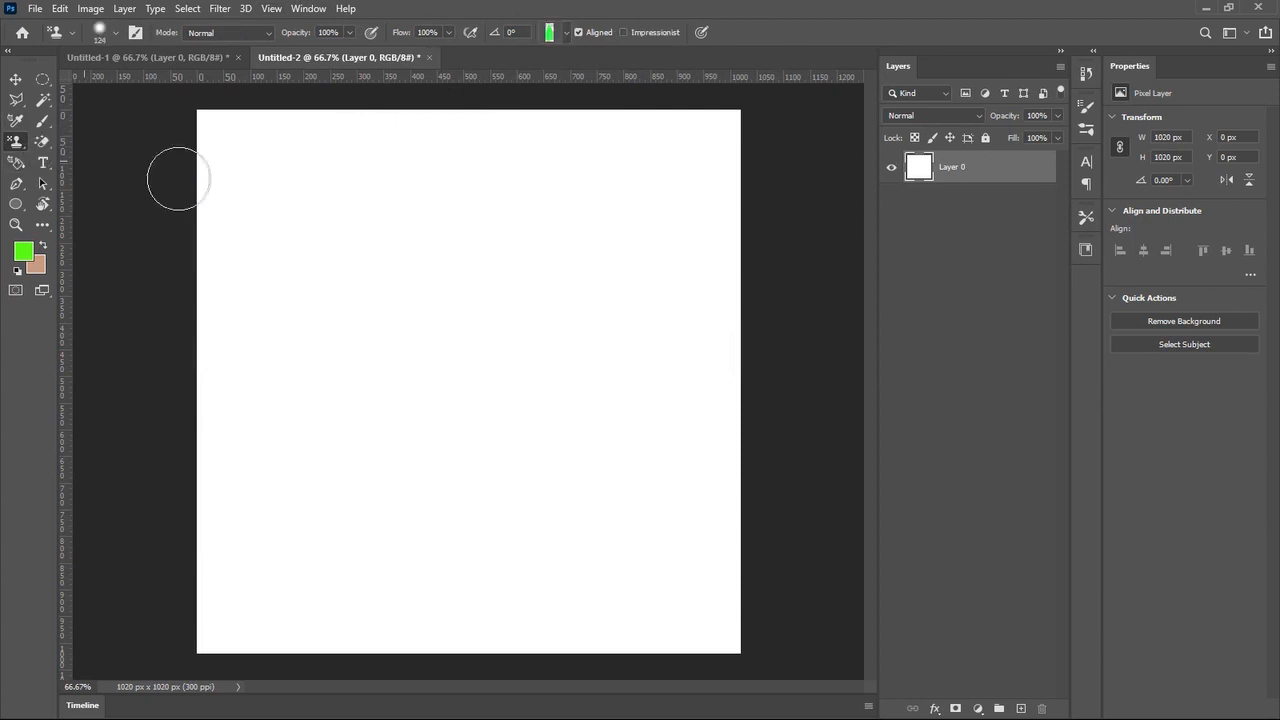
# Try painting the yellow-leaves pattern from the Grass group across the upper canvas, and undo the painting.
pyautogui.click(567, 33)
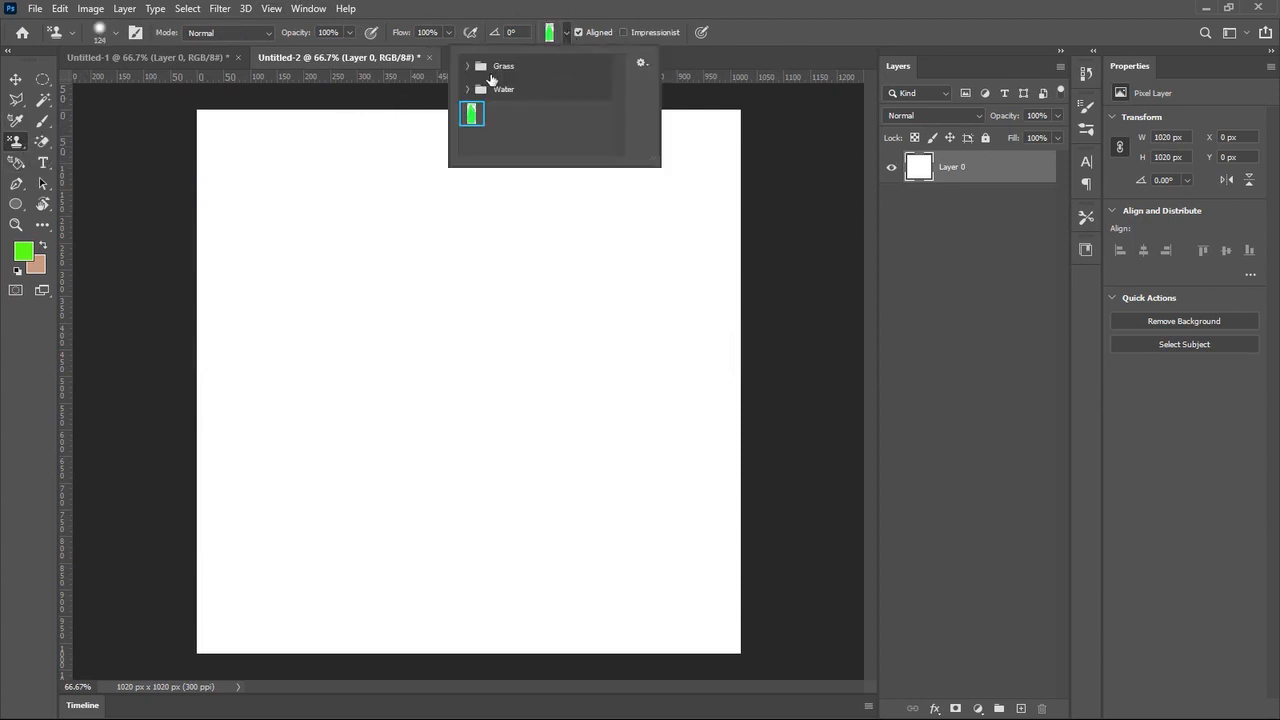
pyautogui.click(476, 67)
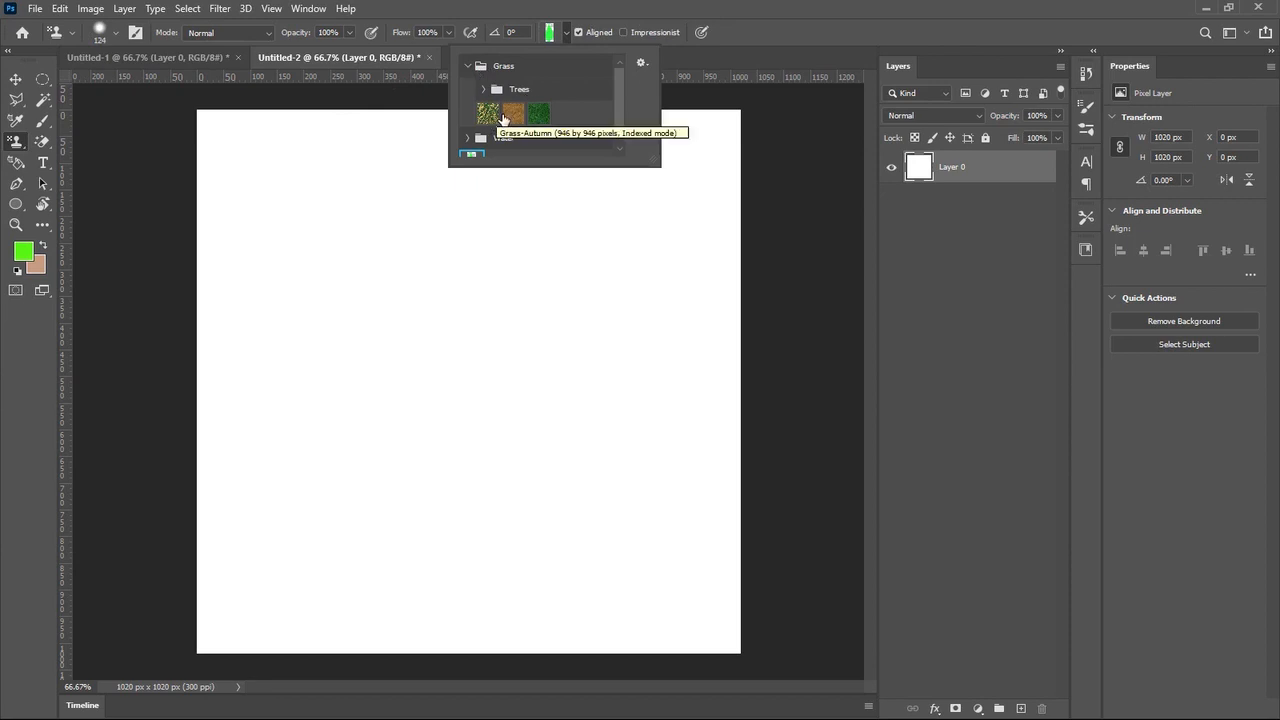
pyautogui.click(503, 119)
pyautogui.moveTo(215, 200)
pyautogui.mouseDown()
pyautogui.moveTo(400, 246)
pyautogui.moveTo(630, 175)
pyautogui.mouseUp()
pyautogui.moveTo(472, 177)
pyautogui.mouseDown()
pyautogui.moveTo(357, 236)
pyautogui.moveTo(300, 172)
pyautogui.moveTo(234, 222)
pyautogui.moveTo(403, 316)
pyautogui.moveTo(645, 252)
pyautogui.moveTo(590, 175)
pyautogui.moveTo(690, 150)
pyautogui.moveTo(679, 333)
pyautogui.moveTo(676, 223)
pyautogui.mouseUp()
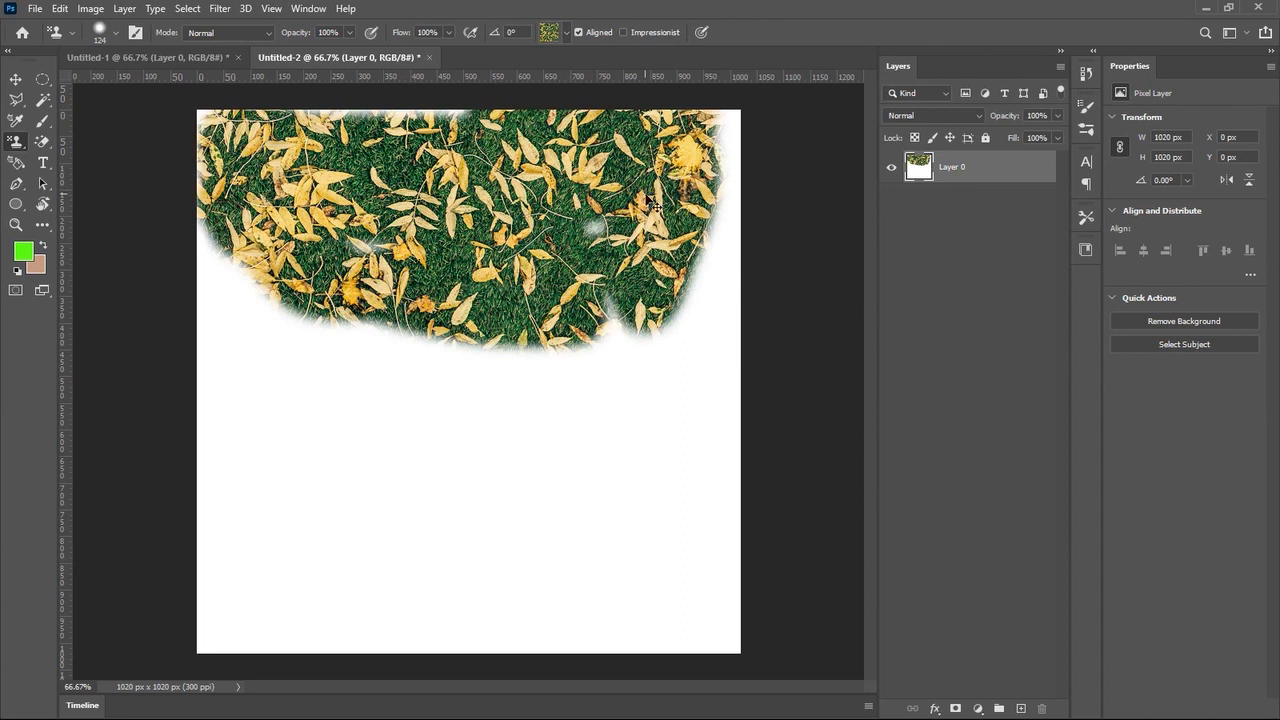
pyautogui.hotkey('ctrl', 'z')
# Try painting the plain green grass pattern across the upper canvas, and undo the stroke.
pyautogui.click(565, 33)
pyautogui.click(538, 113)
pyautogui.moveTo(325, 195)
pyautogui.mouseDown()
pyautogui.moveTo(557, 283)
pyautogui.moveTo(311, 249)
pyautogui.moveTo(466, 143)
pyautogui.moveTo(677, 186)
pyautogui.moveTo(650, 285)
pyautogui.moveTo(709, 200)
pyautogui.moveTo(757, 203)
pyautogui.mouseUp()
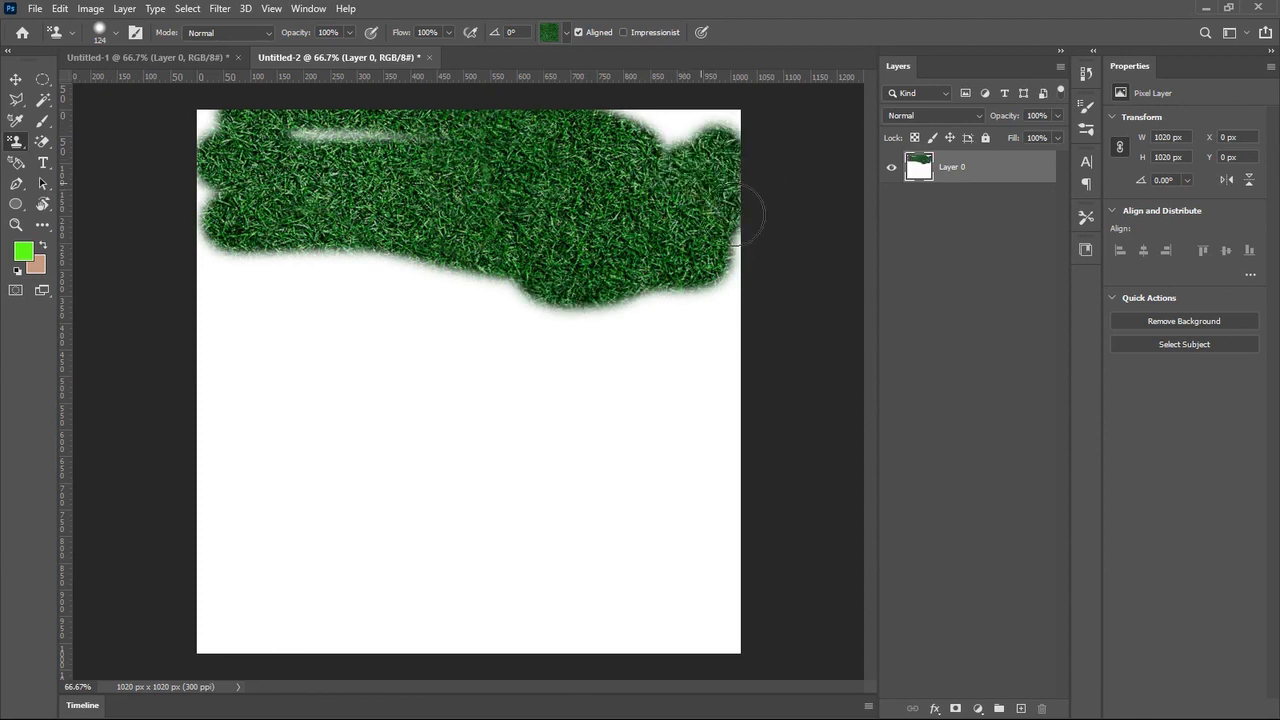
pyautogui.hotkey('ctrl', 'z')
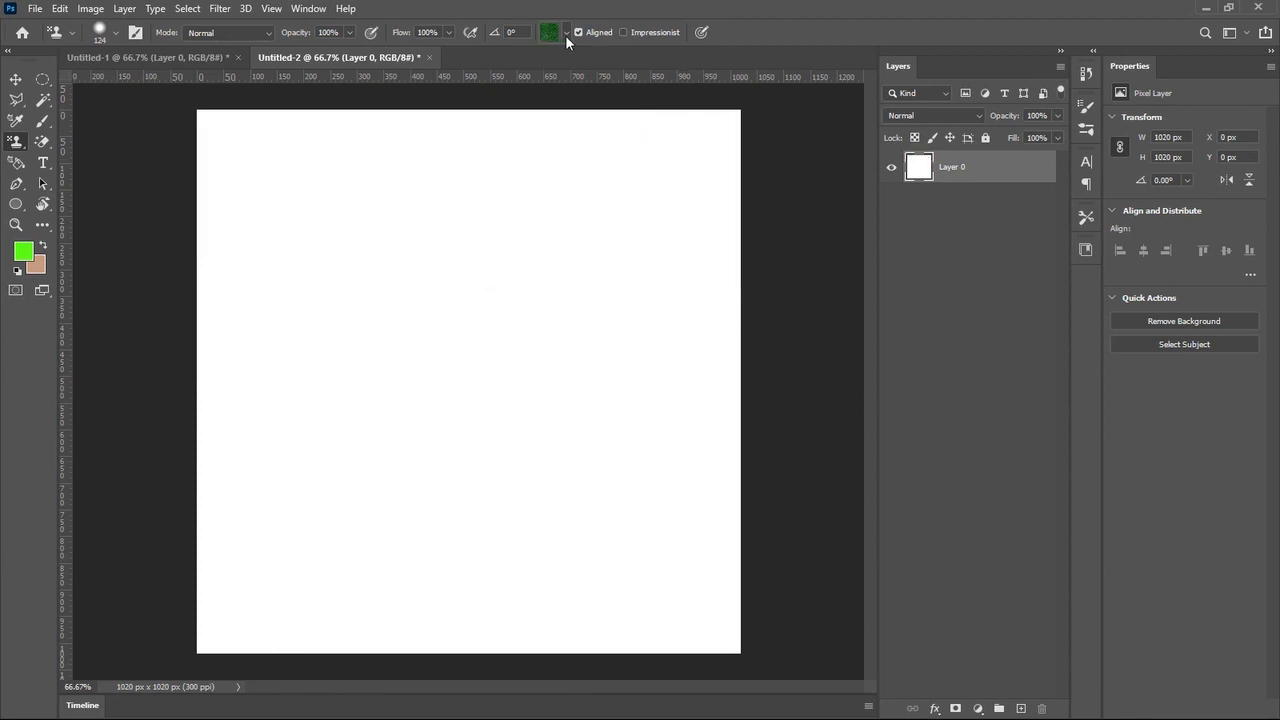
# Expand the Trees subgroup of the Grass patterns and choose its first dark leaf pattern.
pyautogui.click(566, 33)
pyautogui.scroll(-1, 525, 135)
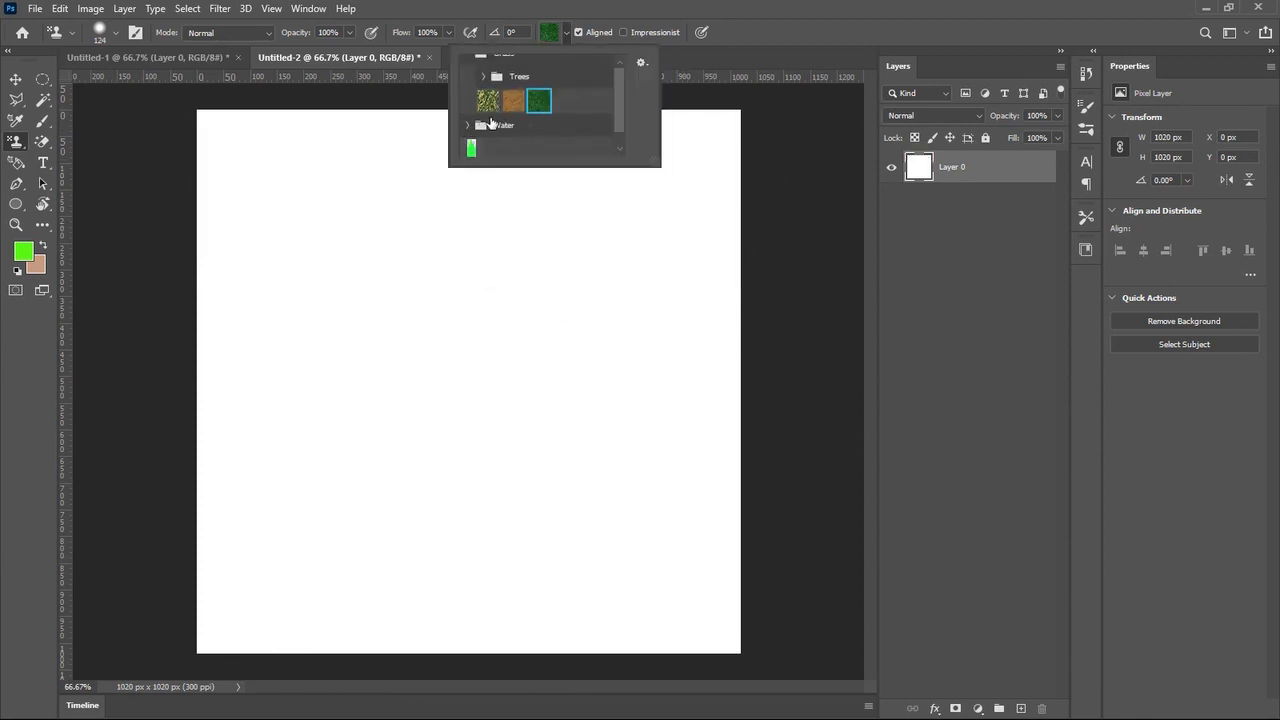
pyautogui.scroll(1, 491, 122)
pyautogui.click(494, 93)
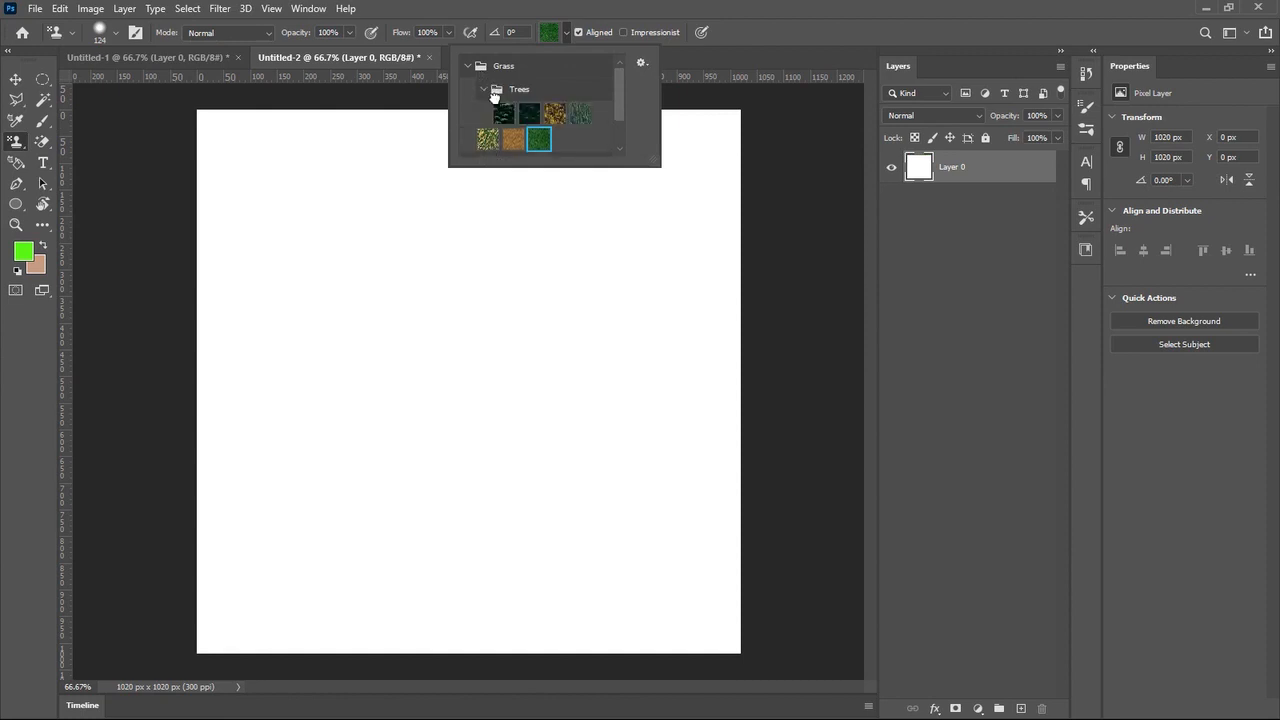
pyautogui.click(505, 114)
# Try painting the dark leaf pattern along the canvas's upper part and right edge, and undo it.
pyautogui.moveTo(345, 185); pyautogui.dragTo(402, 212)
pyautogui.moveTo(569, 265)
pyautogui.mouseDown()
pyautogui.moveTo(331, 234)
pyautogui.moveTo(663, 251)
pyautogui.moveTo(217, 180)
pyautogui.moveTo(587, 160)
pyautogui.moveTo(703, 351)
pyautogui.moveTo(740, 469)
pyautogui.moveTo(676, 350)
pyautogui.mouseUp()
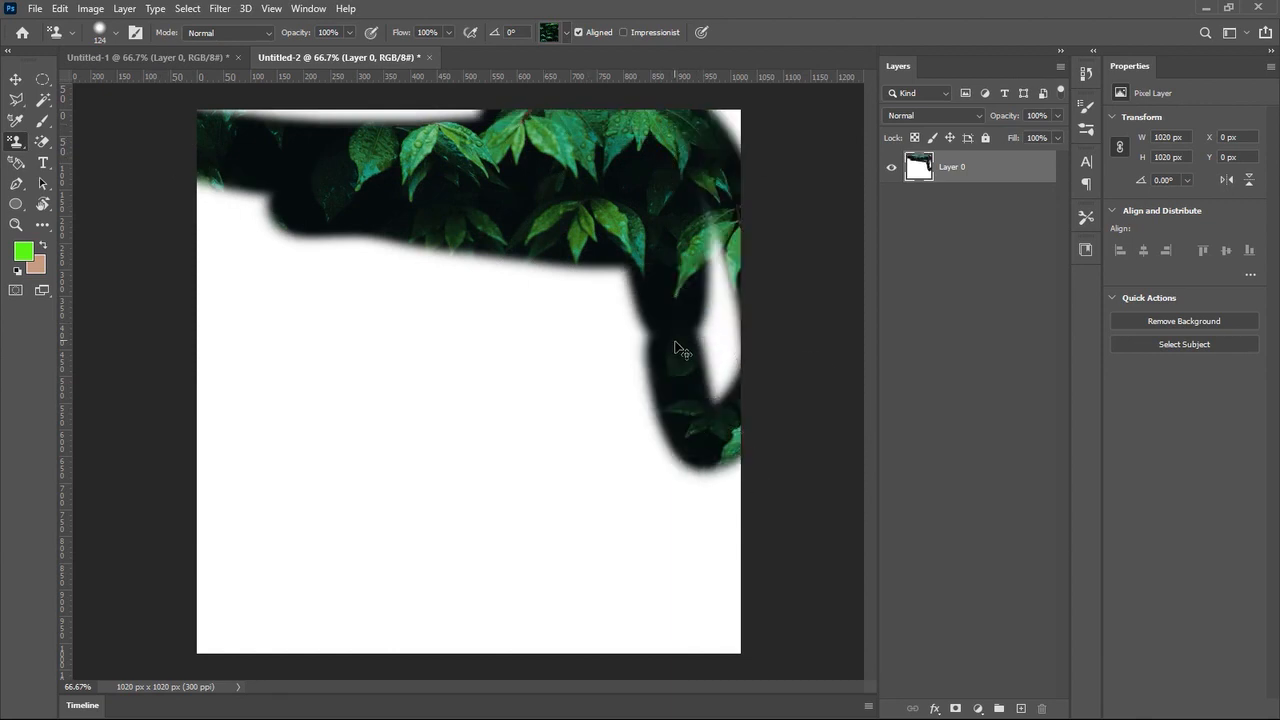
pyautogui.hotkey('ctrl', 'z')
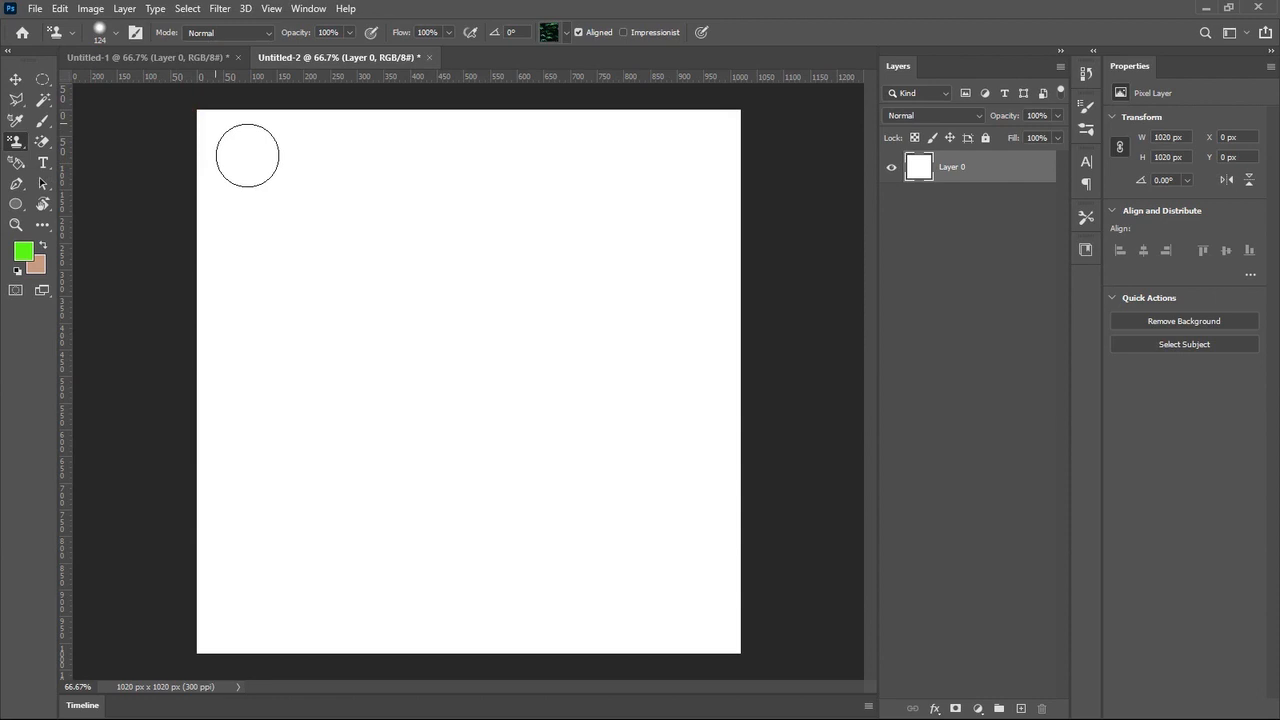
# Paint overlapping strokes of the dark leaf pattern on the upper canvas to try out the Aligned option.
pyautogui.moveTo(560, 215)
pyautogui.mouseDown()
pyautogui.moveTo(429, 286)
pyautogui.moveTo(625, 180)
pyautogui.mouseUp()
pyautogui.moveTo(634, 278)
pyautogui.mouseDown()
pyautogui.moveTo(598, 260)
pyautogui.moveTo(651, 267)
pyautogui.moveTo(557, 209)
pyautogui.moveTo(680, 155)
pyautogui.mouseUp()
pyautogui.click(578, 32)
pyautogui.moveTo(480, 234)
pyautogui.mouseDown()
pyautogui.moveTo(423, 364)
pyautogui.moveTo(598, 276)
pyautogui.moveTo(461, 308)
pyautogui.moveTo(540, 319)
pyautogui.moveTo(468, 316)
pyautogui.moveTo(364, 216)
pyautogui.moveTo(465, 263)
pyautogui.mouseUp()
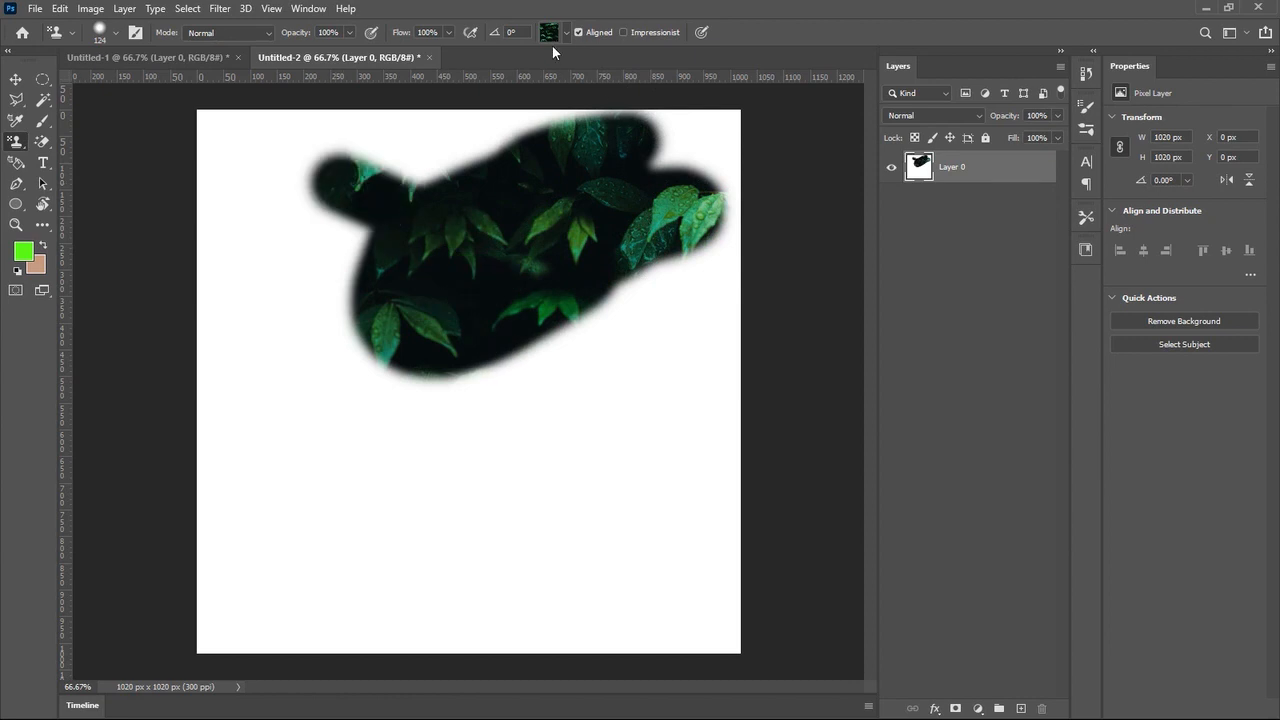
# Switch to the Clone Stamp tool and try it on the canvas without defining a source point.
pyautogui.rightClick(16, 141)
pyautogui.click(66, 145)
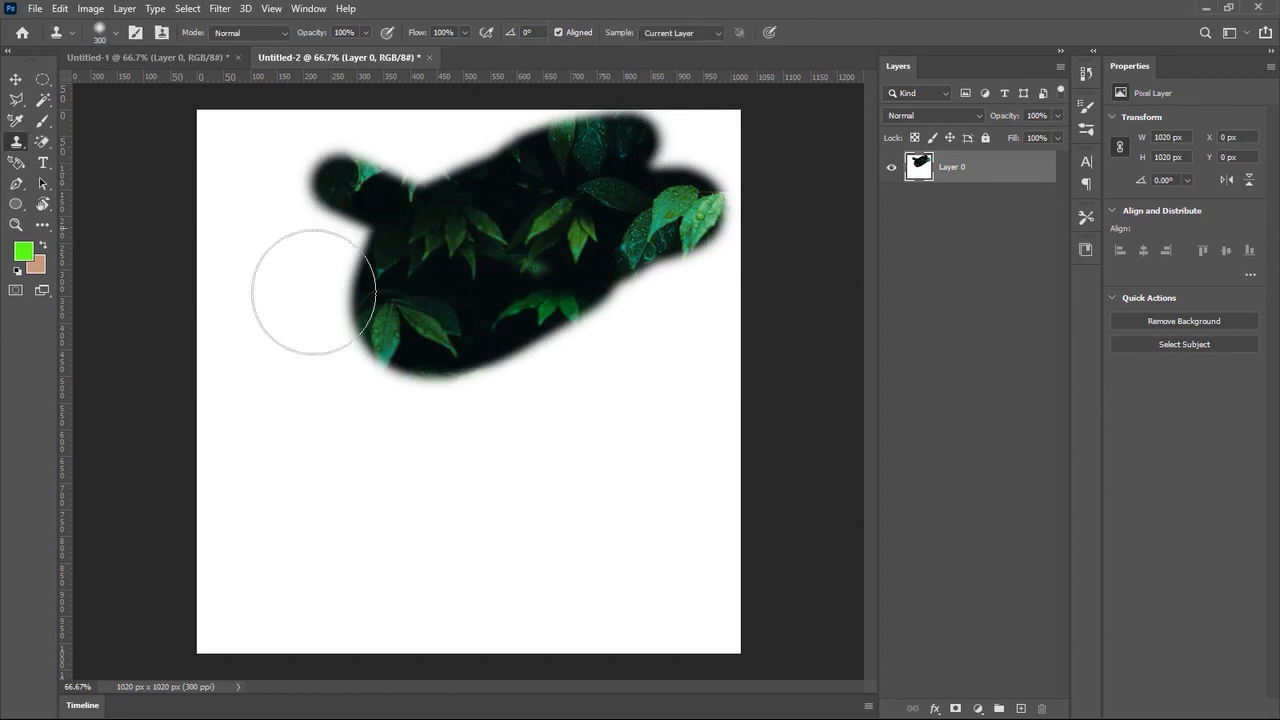
pyautogui.click(296, 358)
pyautogui.click(639, 288)
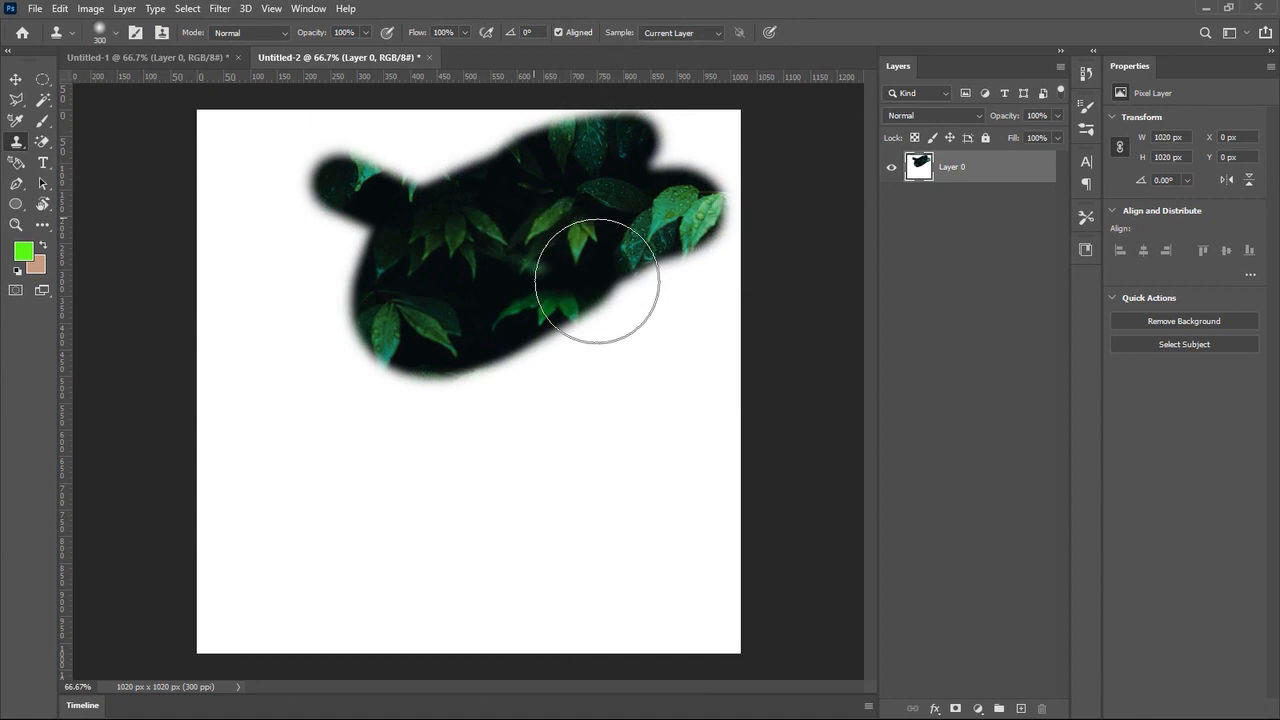
# Undo the dark leaf pattern strokes until the canvas is blank.
pyautogui.hotkey('ctrl', 'z')
pyautogui.hotkey('ctrl', 'z')
pyautogui.hotkey('ctrl', 'z')
pyautogui.hotkey('ctrl', 'z')
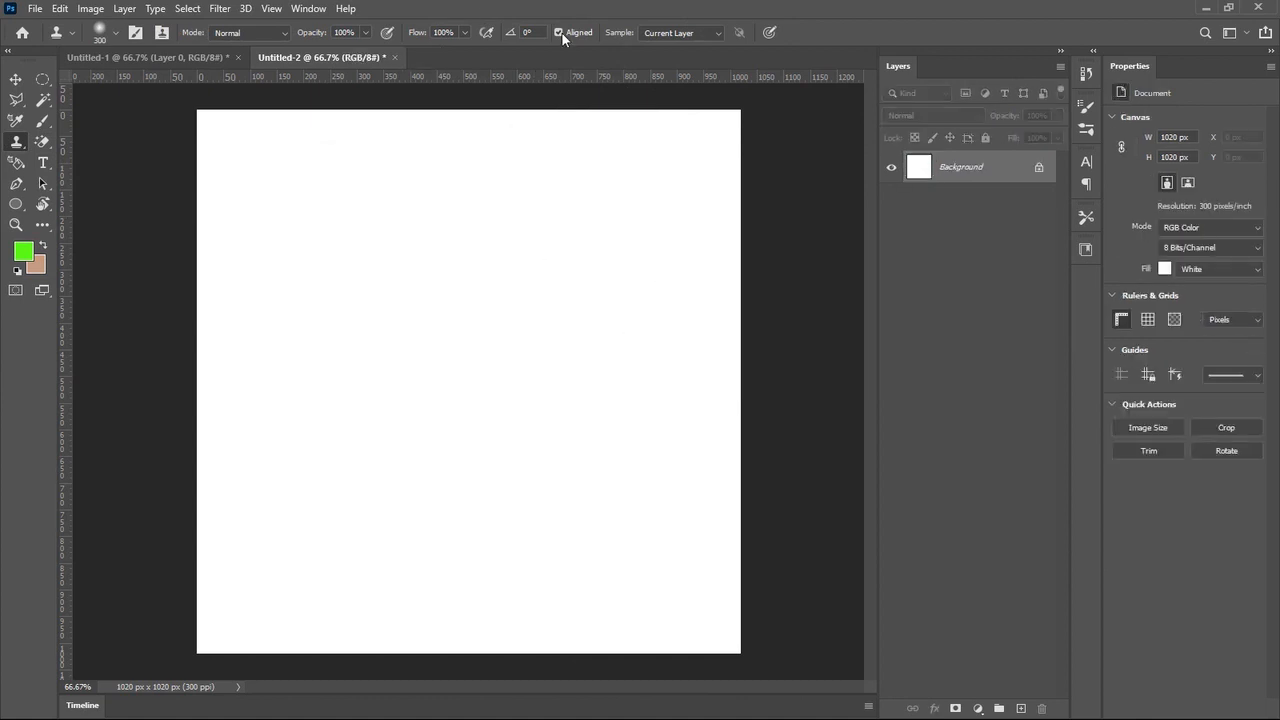
# Try the Clone Stamp on the blank canvas with Aligned turned off, and unlock the Background layer.
pyautogui.click(611, 255)
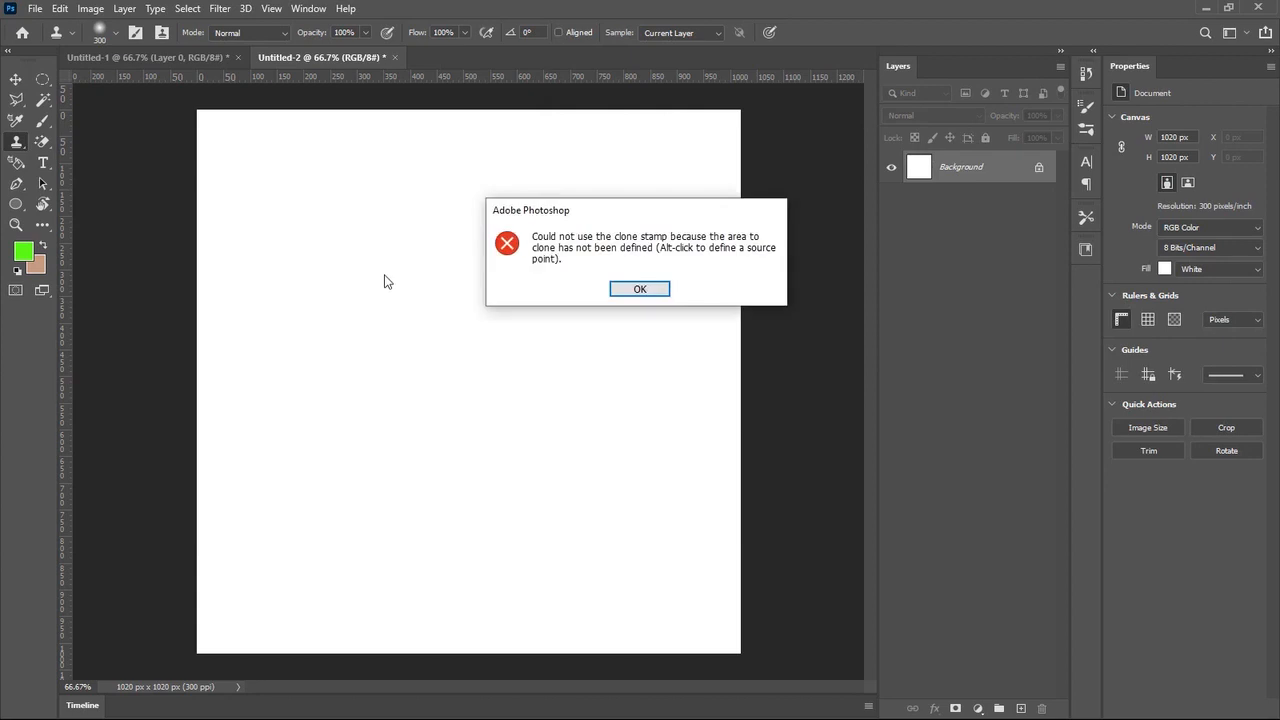
pyautogui.click(636, 288)
pyautogui.click(1039, 167)
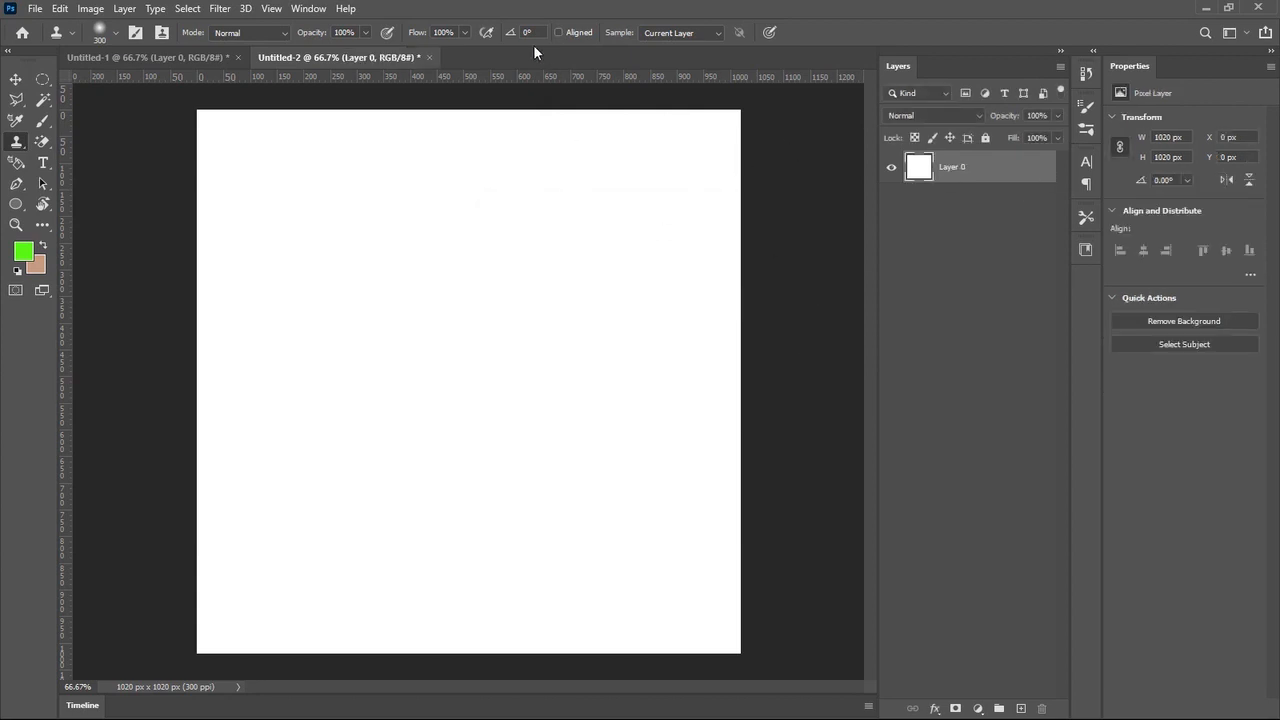
# Turn Aligned on for the Clone Stamp and try it on the unlocked layer without a source point.
pyautogui.click(558, 32)
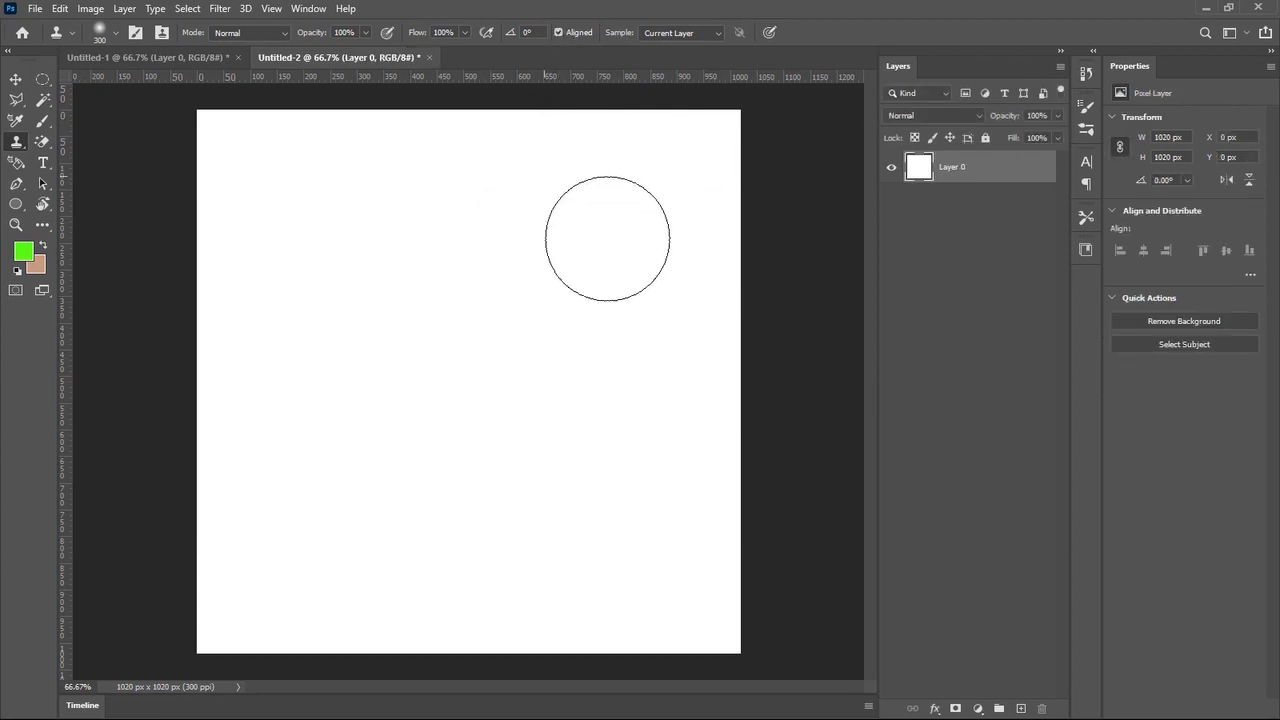
pyautogui.click(587, 239)
pyautogui.click(638, 289)
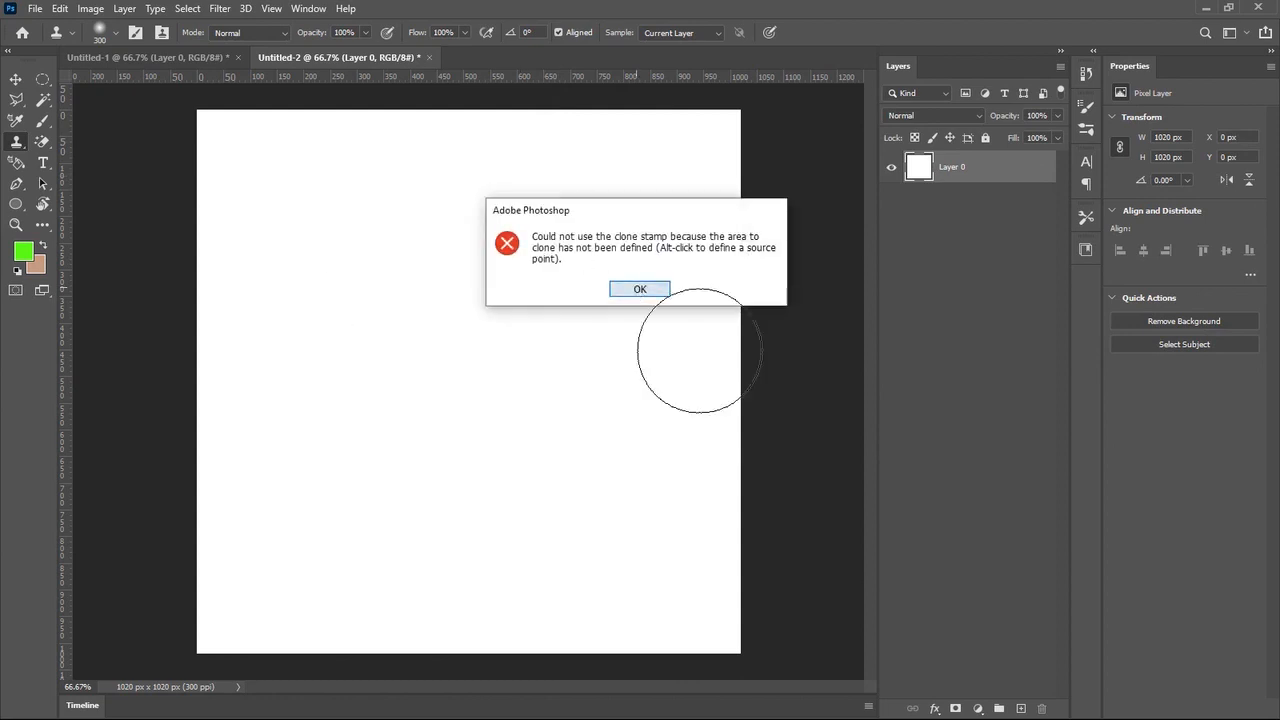
# Switch to the Pattern Stamp tool and paint a horizontal dark leaf stroke across the upper canvas.
pyautogui.rightClick(16, 141)
pyautogui.click(85, 154)
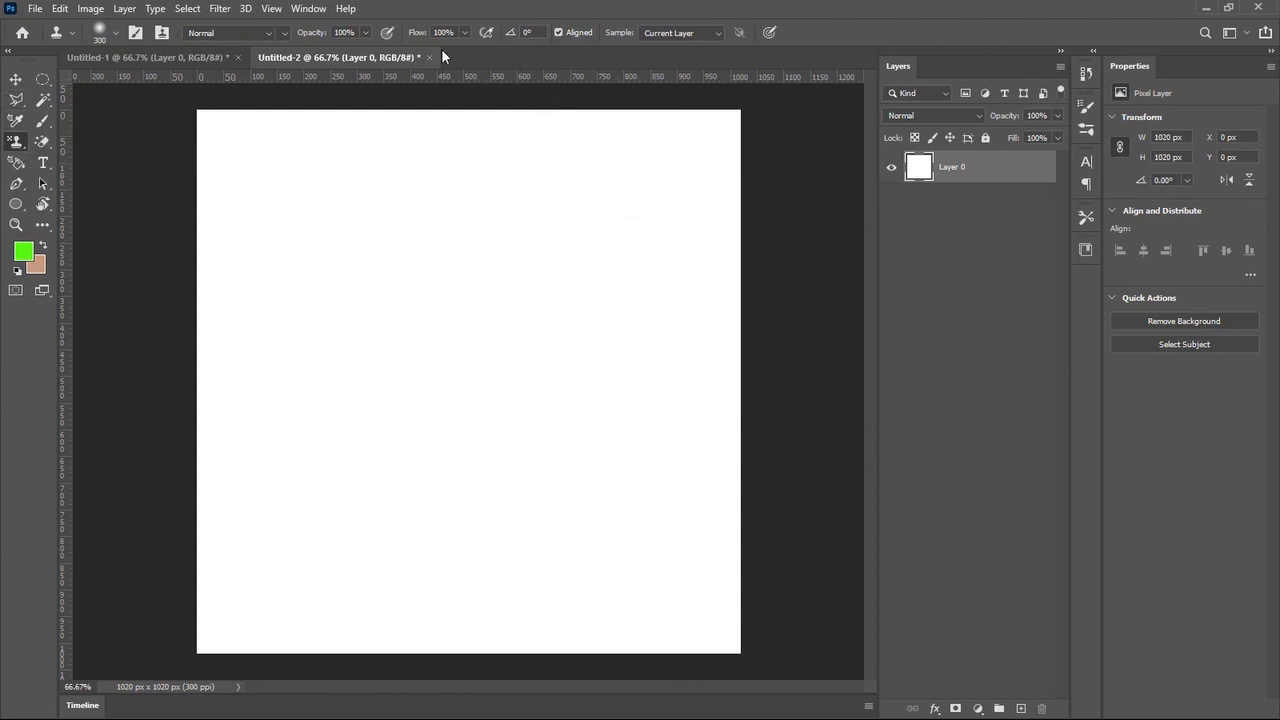
pyautogui.moveTo(541, 176); pyautogui.dragTo(302, 176)
# Paint further dark leaf strokes with Aligned turned off, turn Aligned back on and undo the strokes.
pyautogui.click(578, 32)
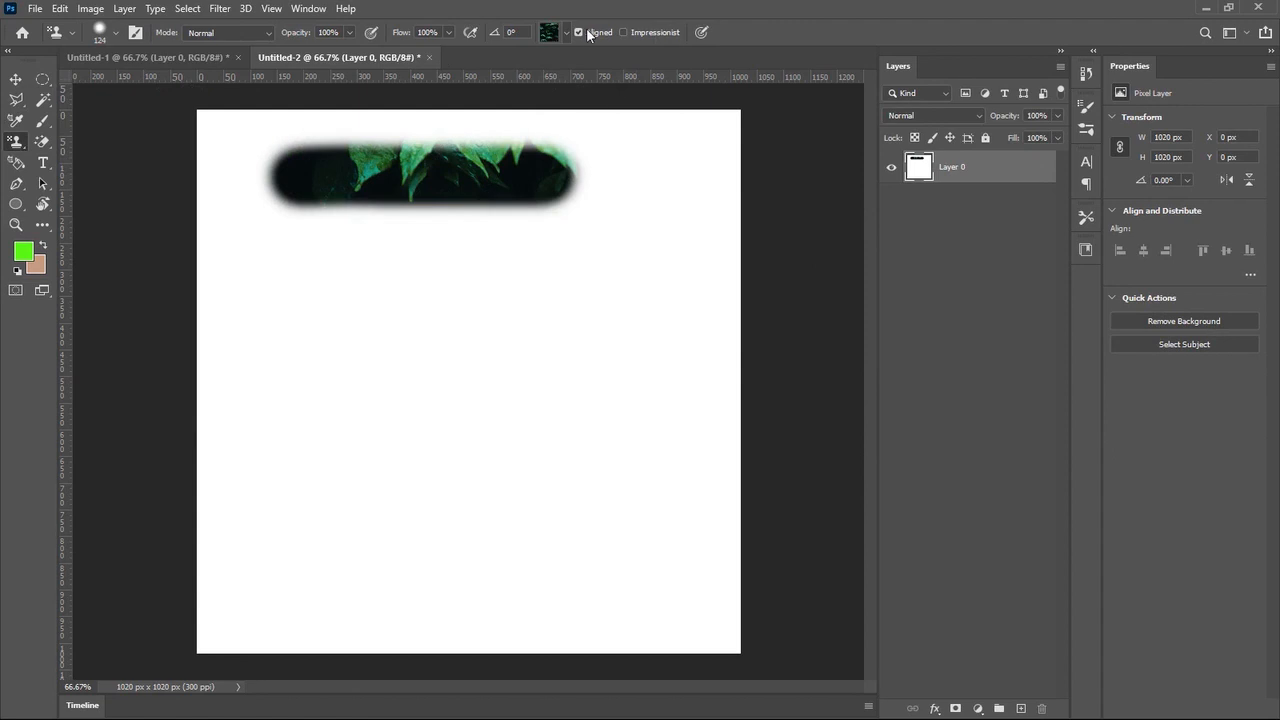
pyautogui.click(630, 140)
pyautogui.moveTo(661, 176)
pyautogui.mouseDown()
pyautogui.moveTo(330, 355)
pyautogui.moveTo(571, 334)
pyautogui.moveTo(620, 290)
pyautogui.moveTo(450, 262)
pyautogui.moveTo(343, 120)
pyautogui.moveTo(300, 250)
pyautogui.moveTo(260, 240)
pyautogui.mouseUp()
pyautogui.click(578, 32)
pyautogui.hotkey('ctrl', 'z')
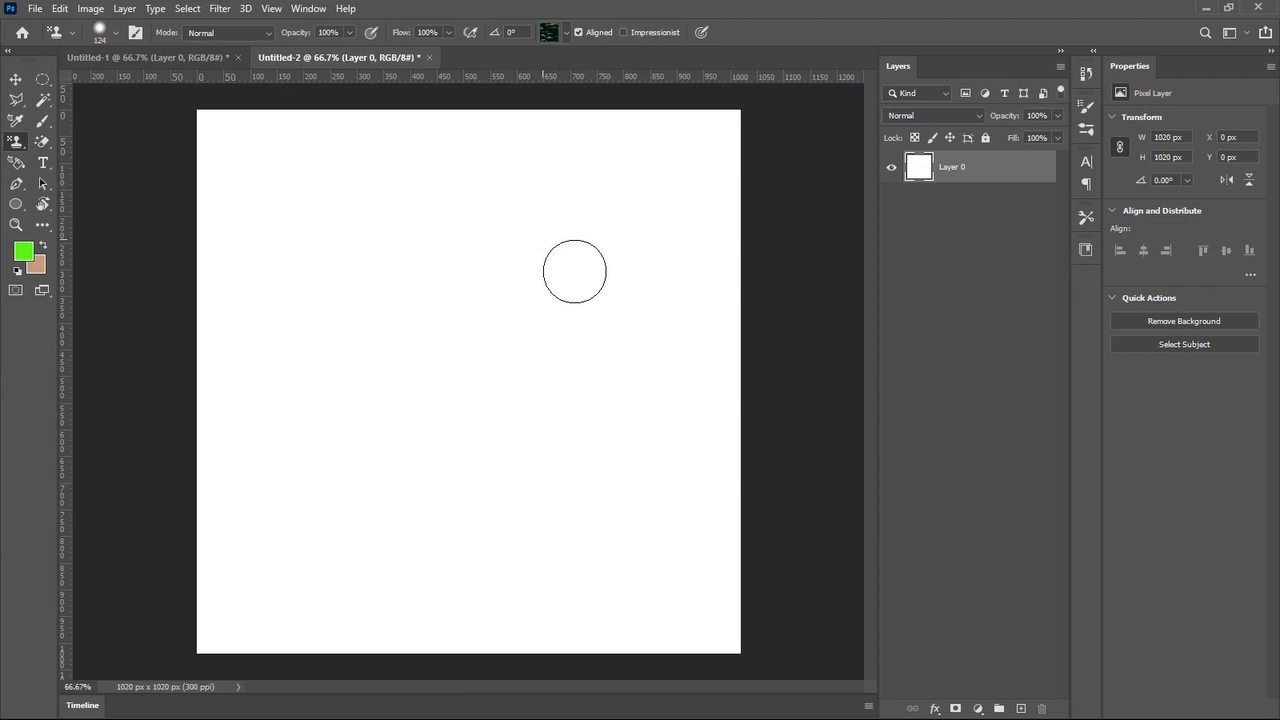
# Select the Move tool and minimize the Photoshop and browser windows to return to the desktop.
pyautogui.click(16, 84)
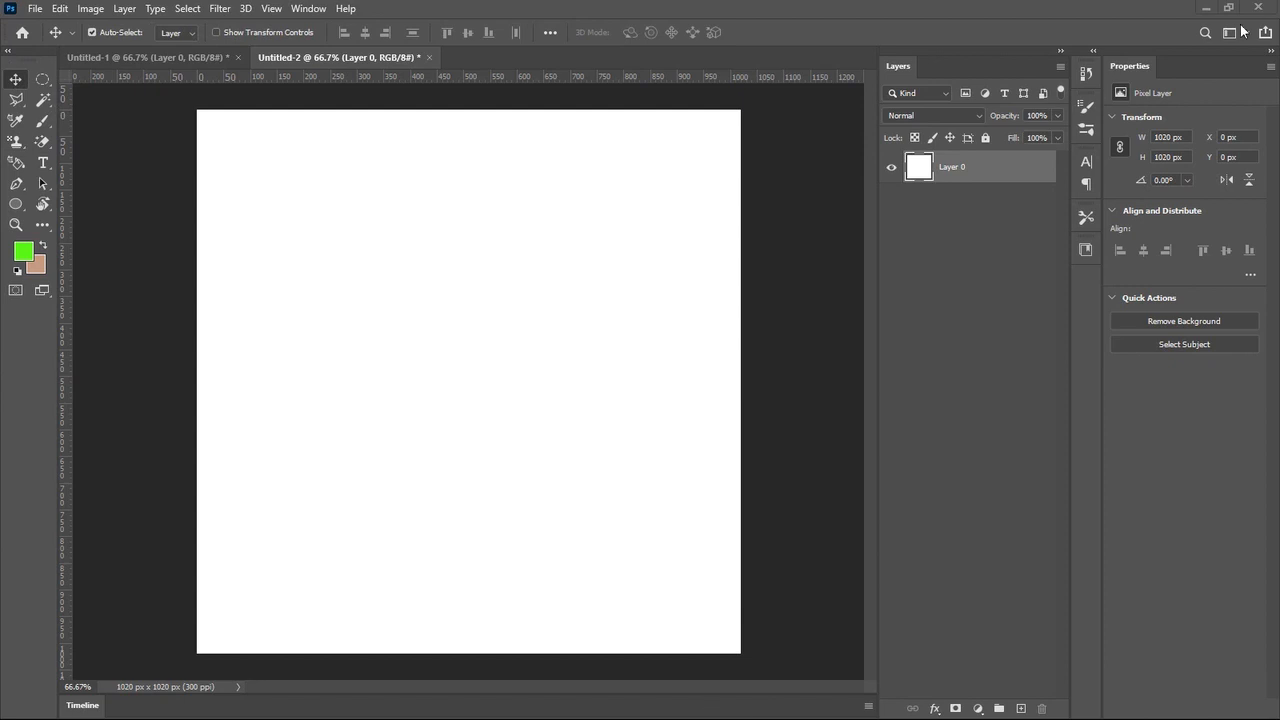
pyautogui.click(1206, 8)
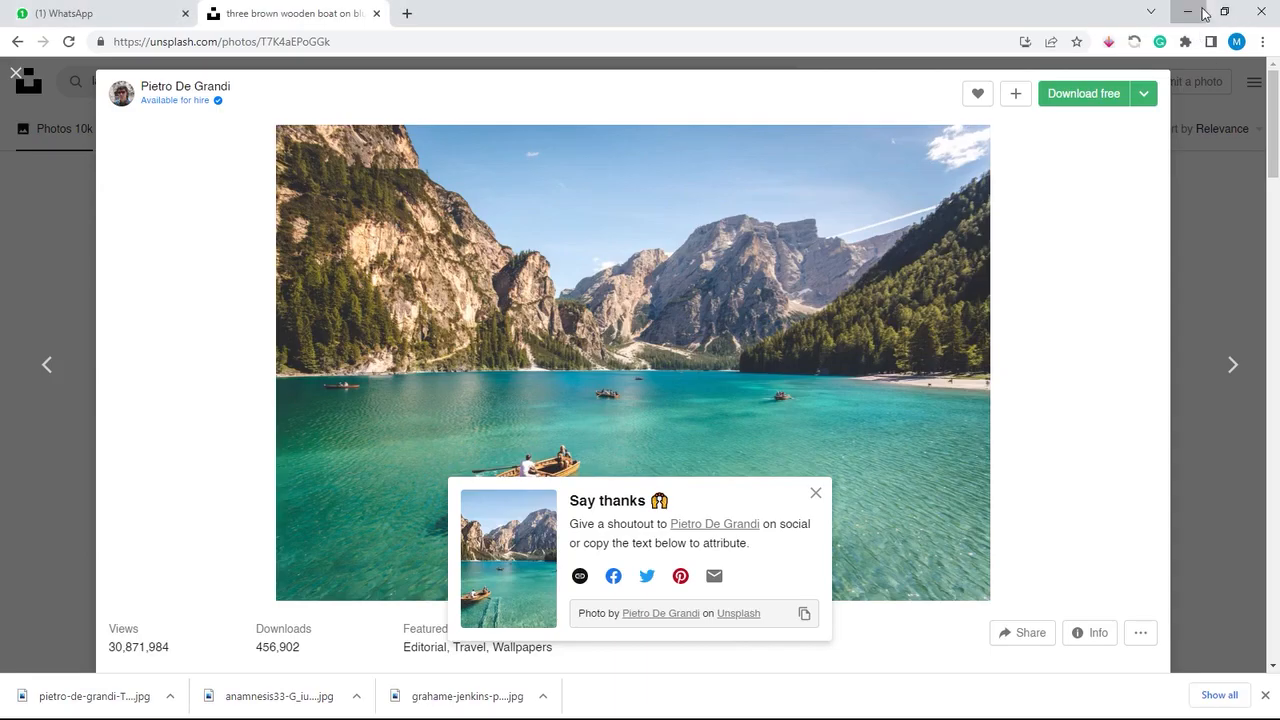
pyautogui.click(1187, 10)
pyautogui.click(720, 704)
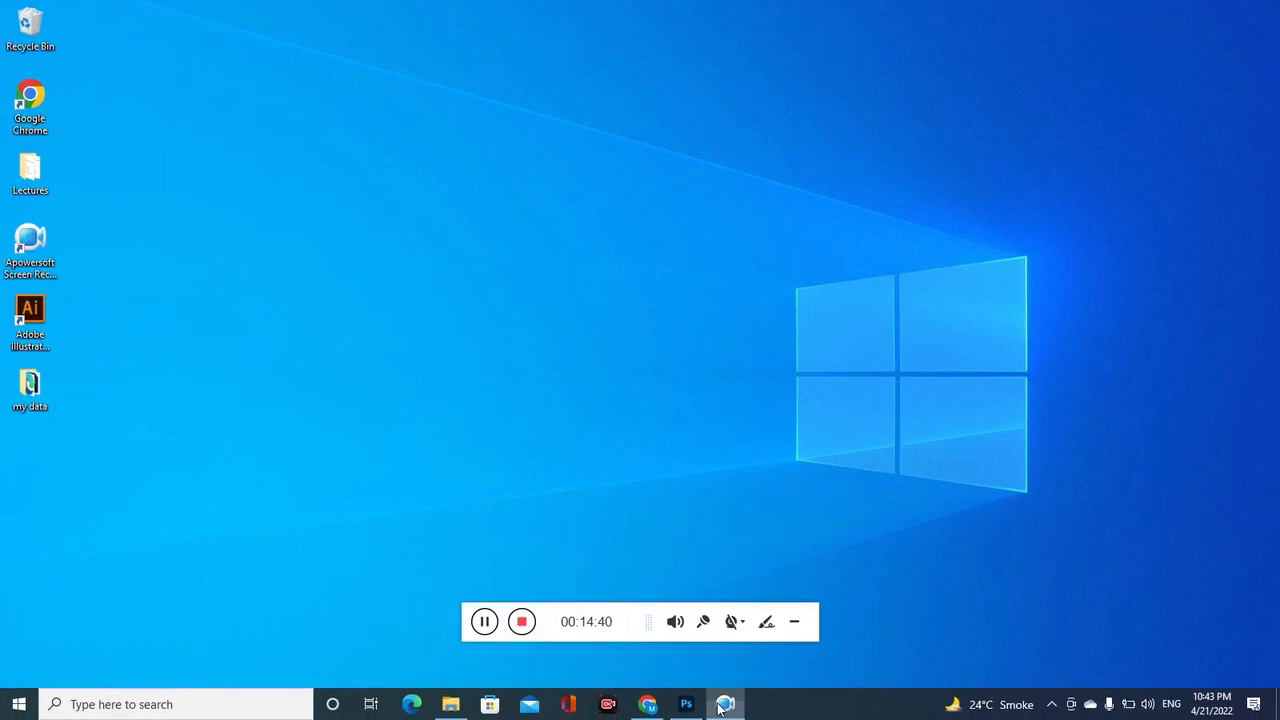